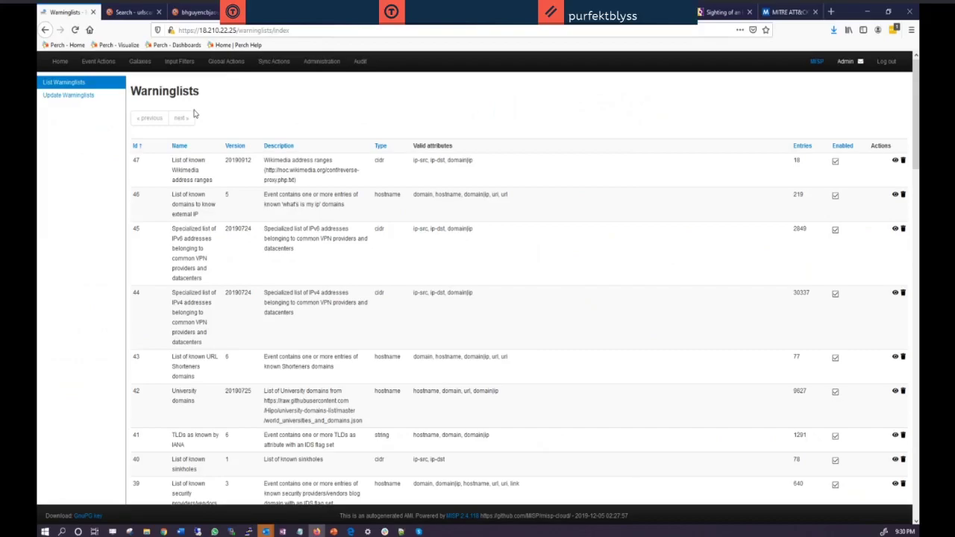
Look through the full MISP list of warninglists and their enabled states
scroll(195, 112, down, 1)
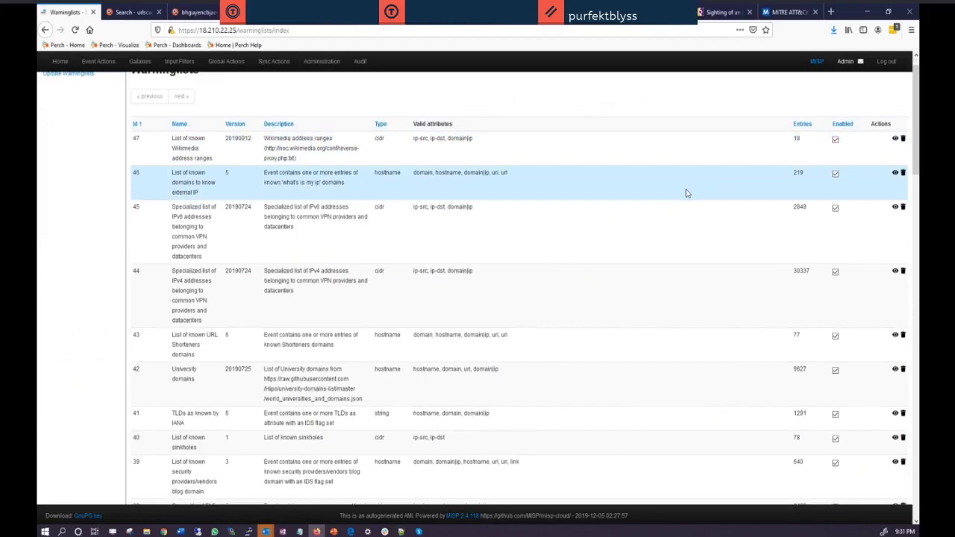
scroll(693, 371, down, 10)
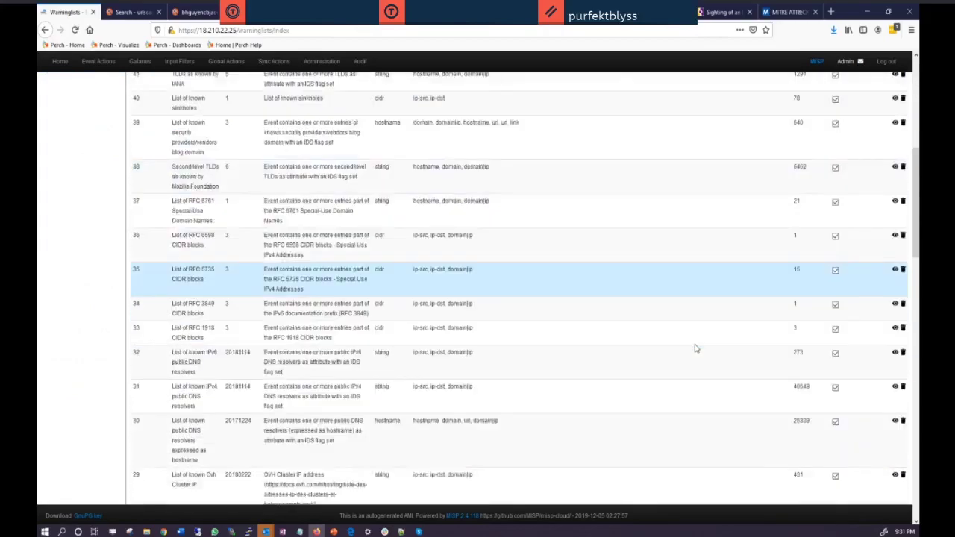
scroll(693, 341, down, 15)
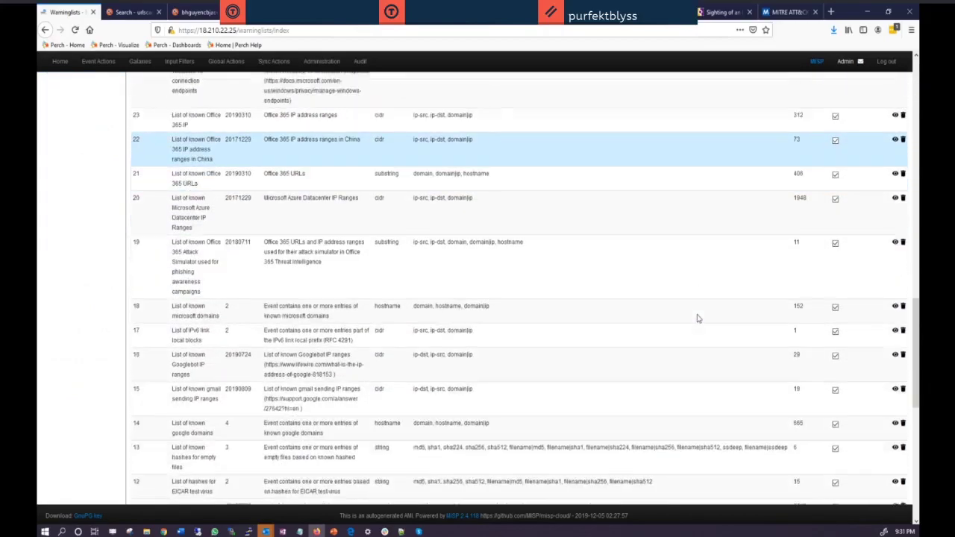
scroll(696, 298, down, 10)
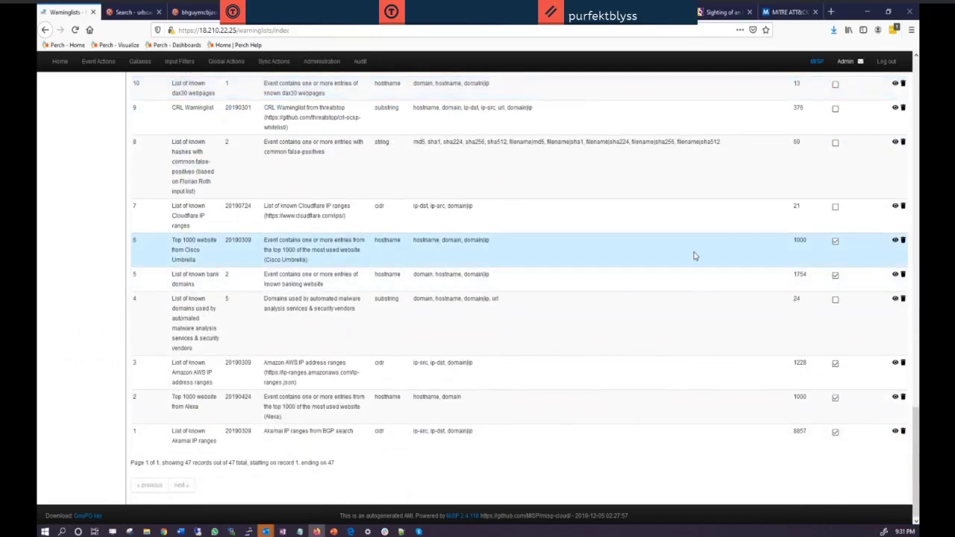
scroll(693, 256, up, 20)
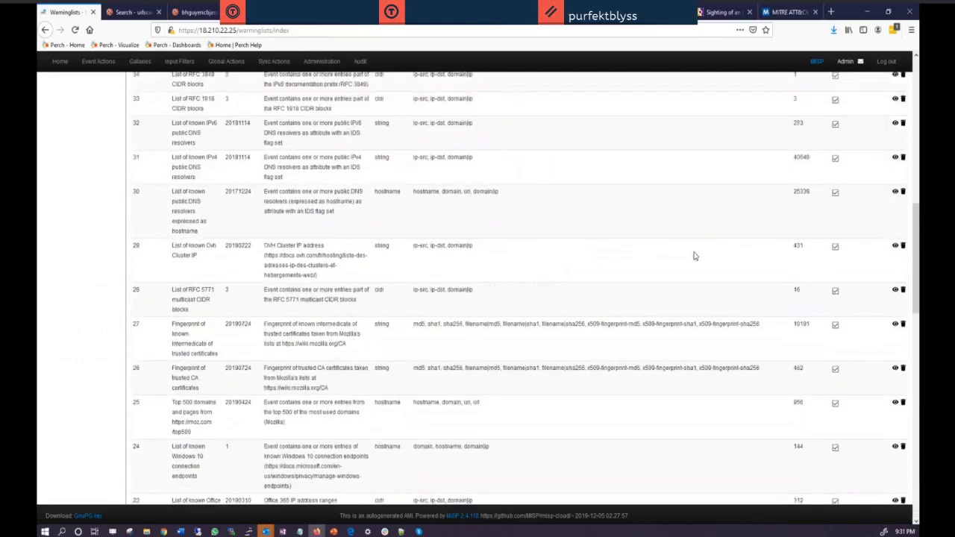
scroll(693, 256, up, 5)
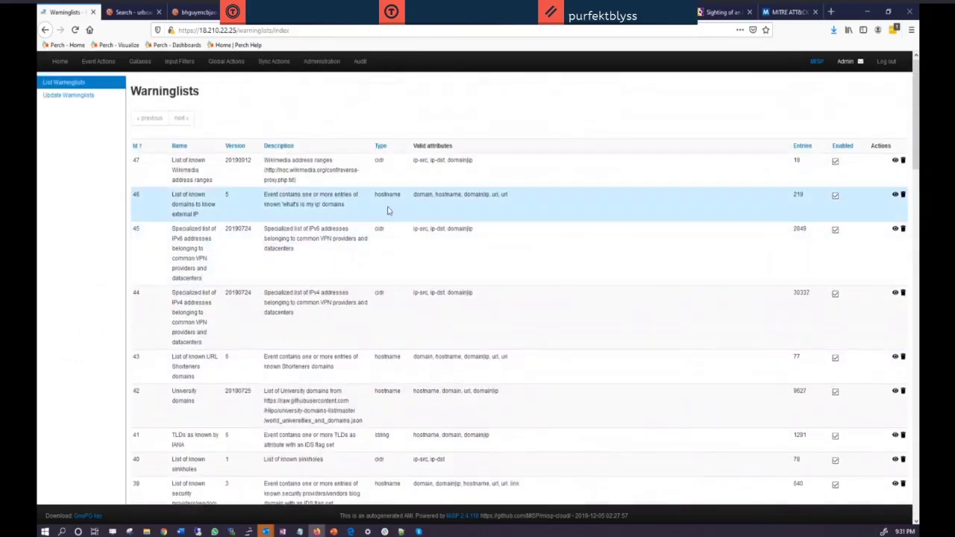
Switch to urlscan.io and search its scans for office365
click(123, 12)
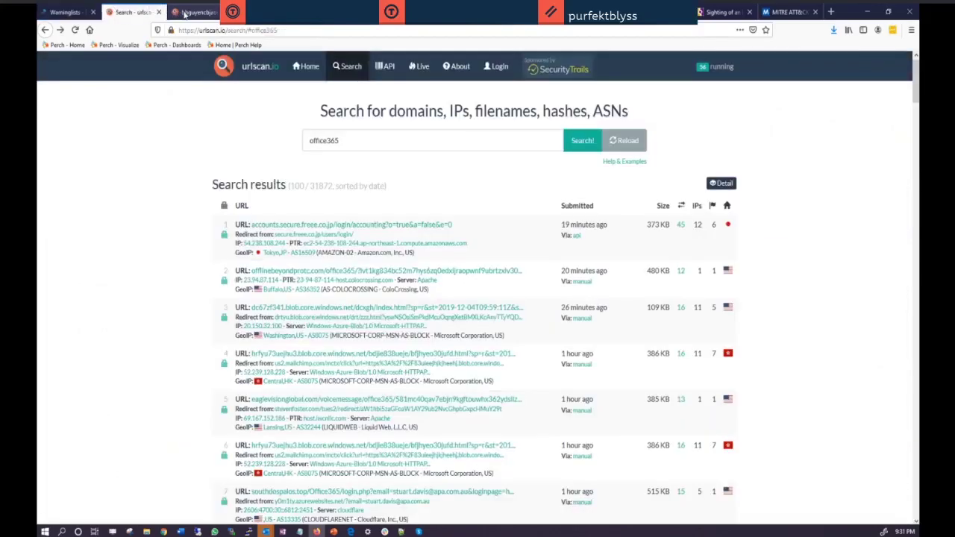
click(187, 13)
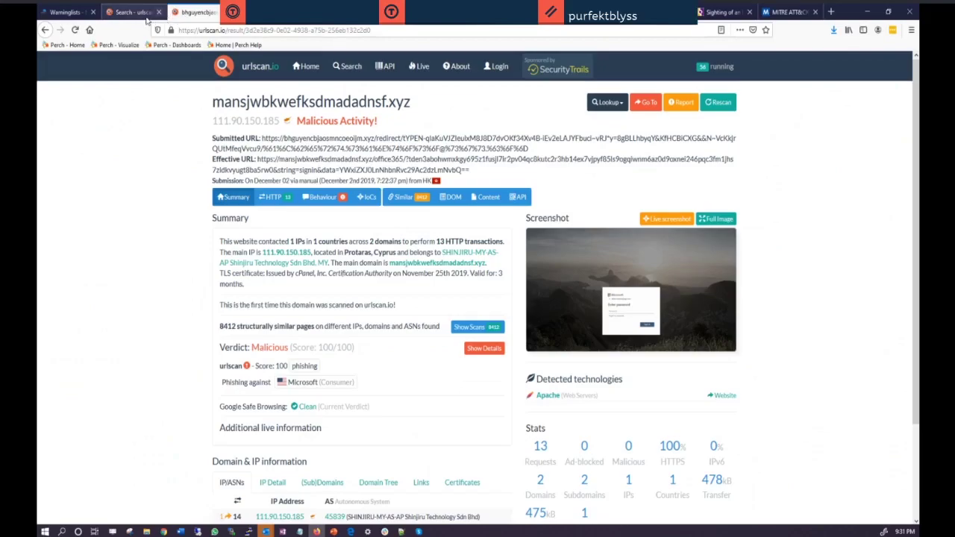
click(146, 16)
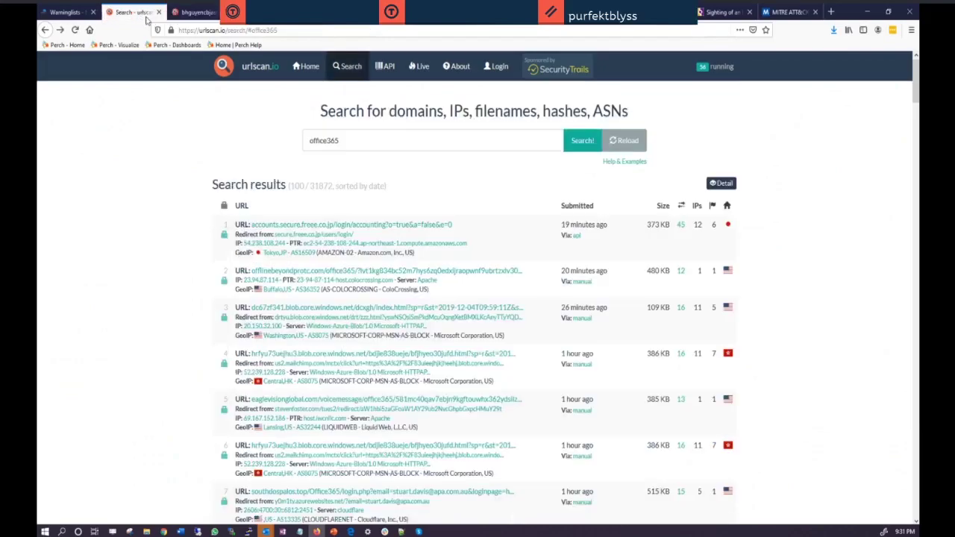
click(263, 77)
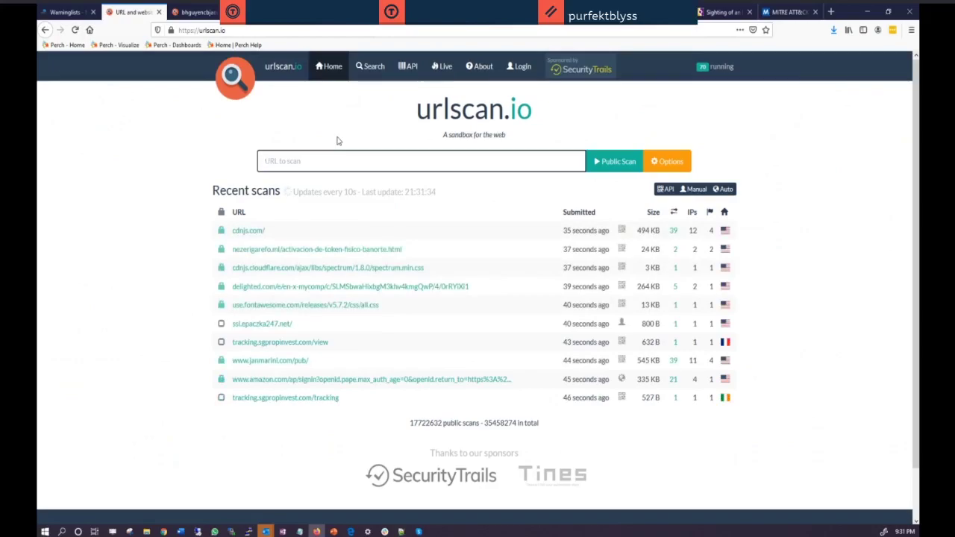
click(339, 156)
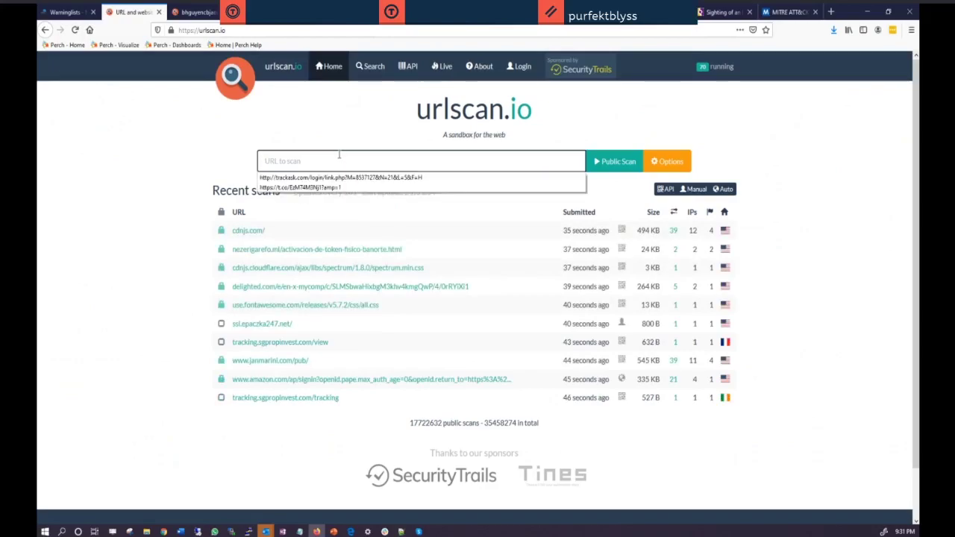
click(369, 65)
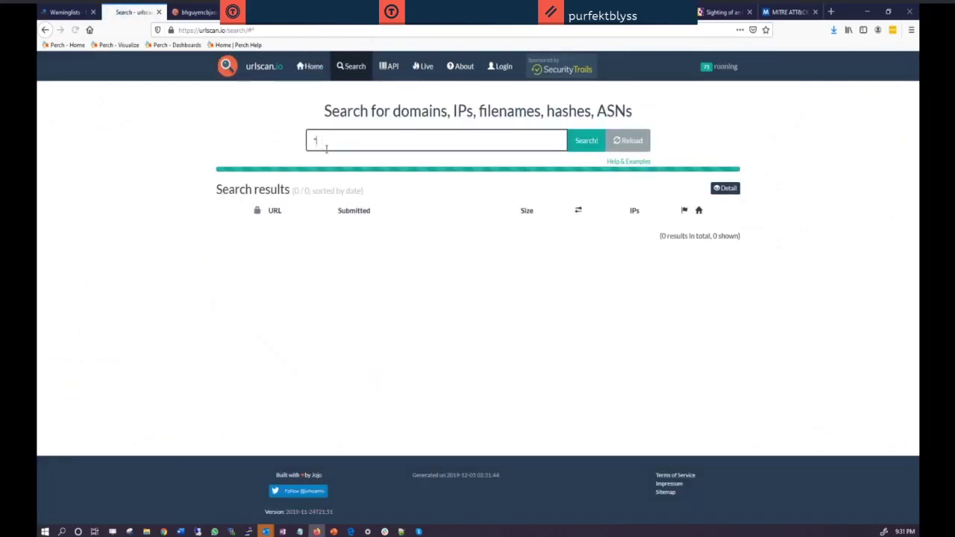
text(office)
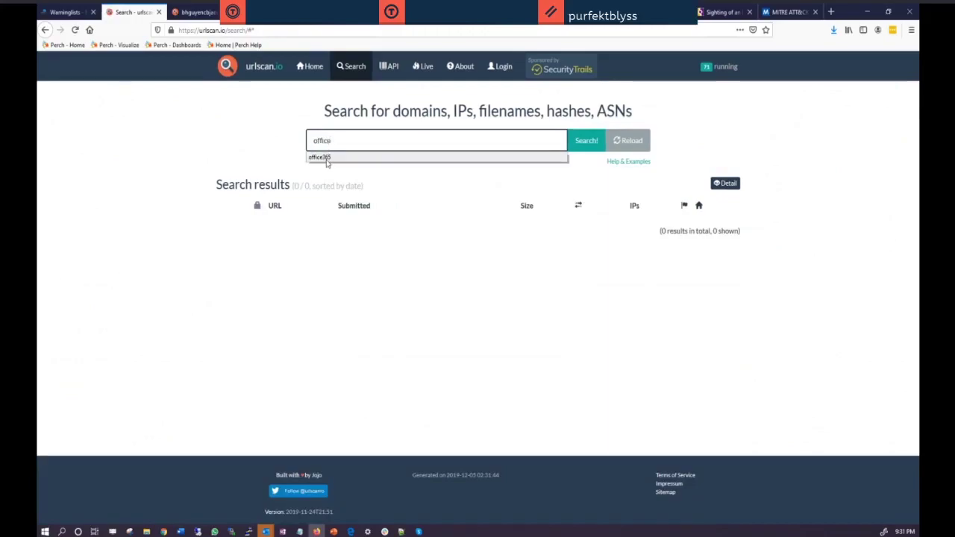
click(328, 158)
click(590, 143)
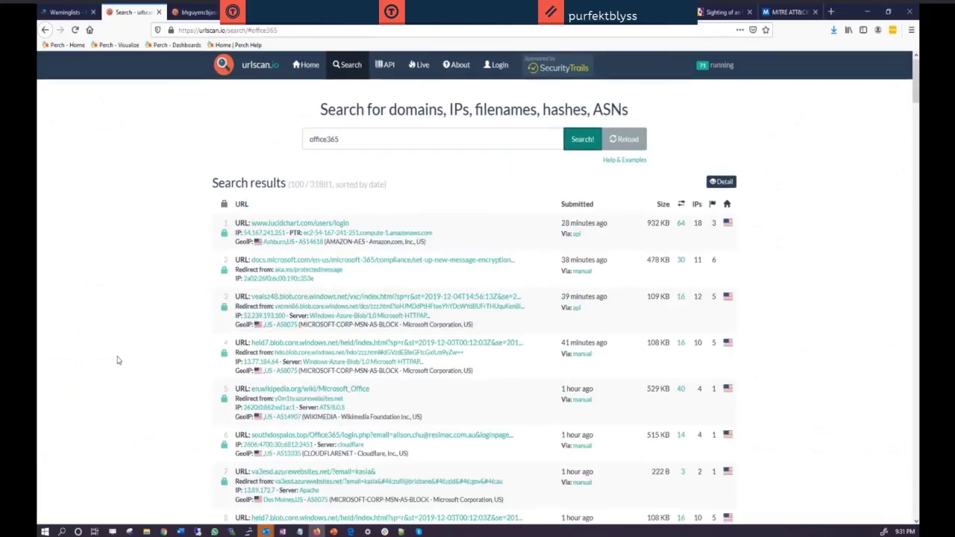
View the scan result for vealsz48.blob.core.windows.net and return to the search results
scroll(117, 360, down, 1)
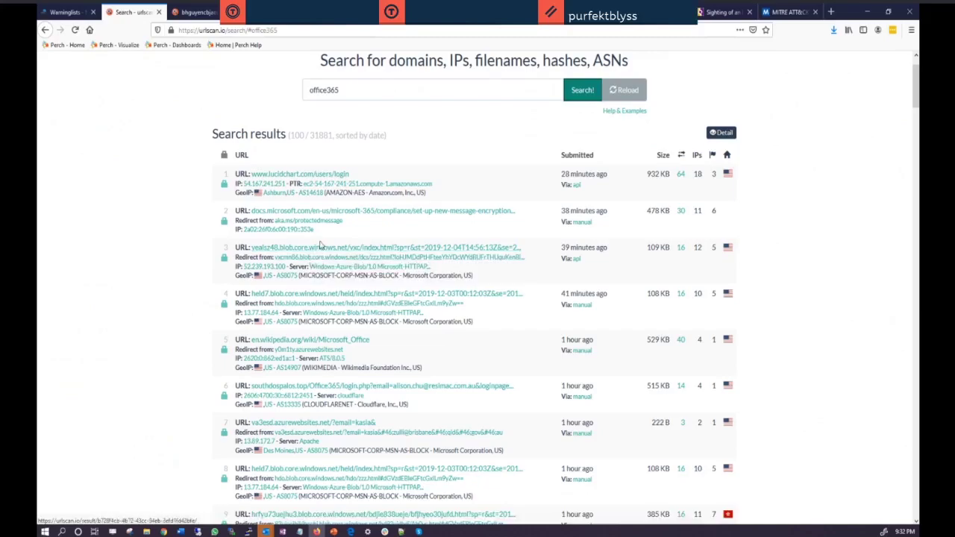
click(320, 254)
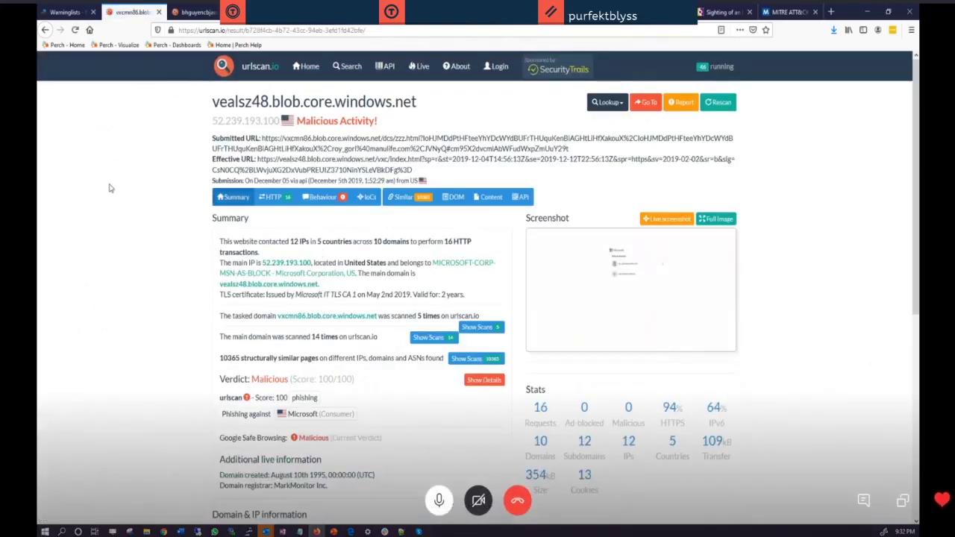
click(45, 30)
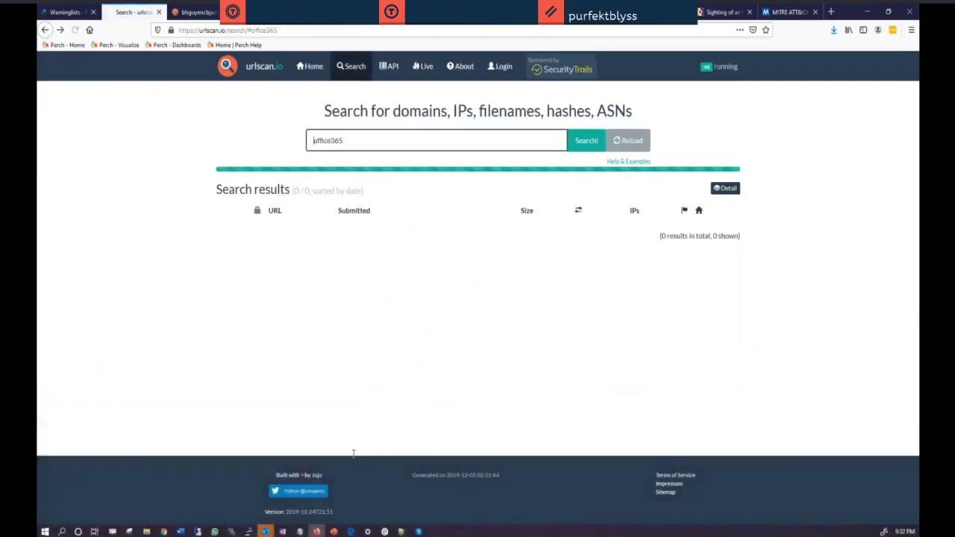
Open the southdospalos.top scan result and examine the e-mail parameter in its URL, the page screenshot and the detected technologies
scroll(368, 370, down, 2)
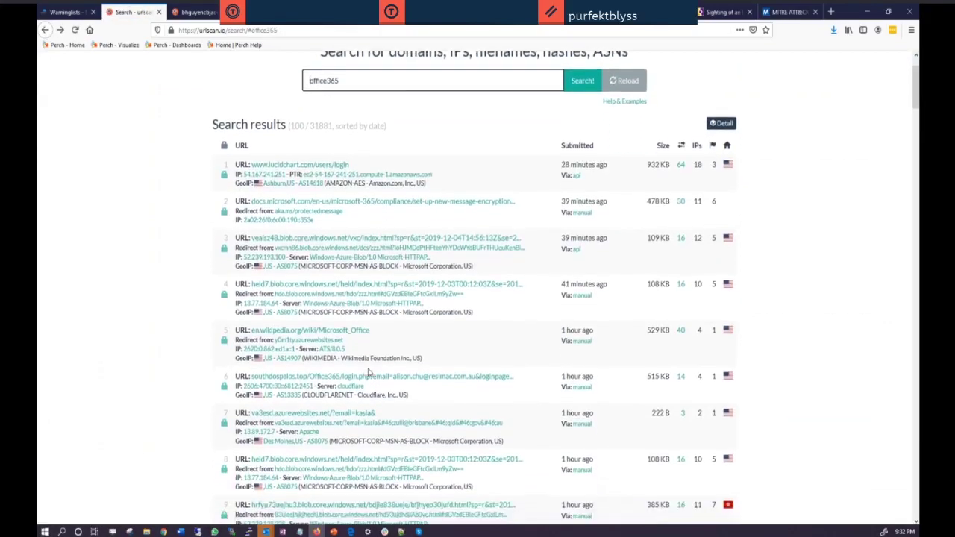
click(399, 371)
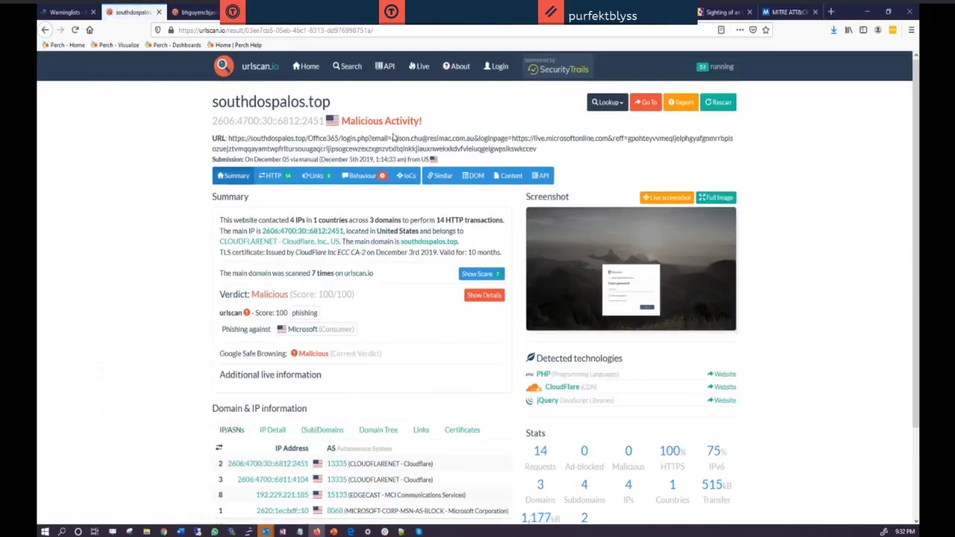
drag(410, 136, 435, 137)
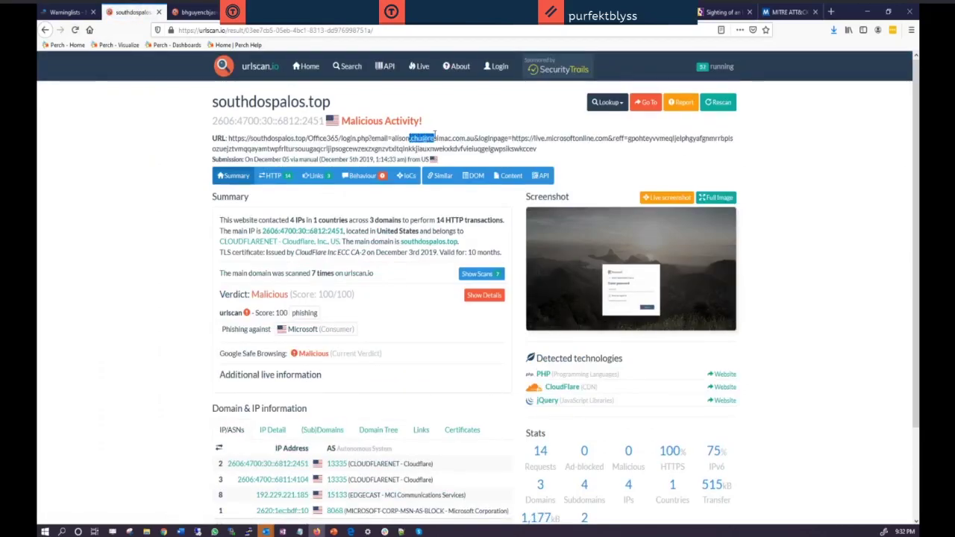
click(435, 136)
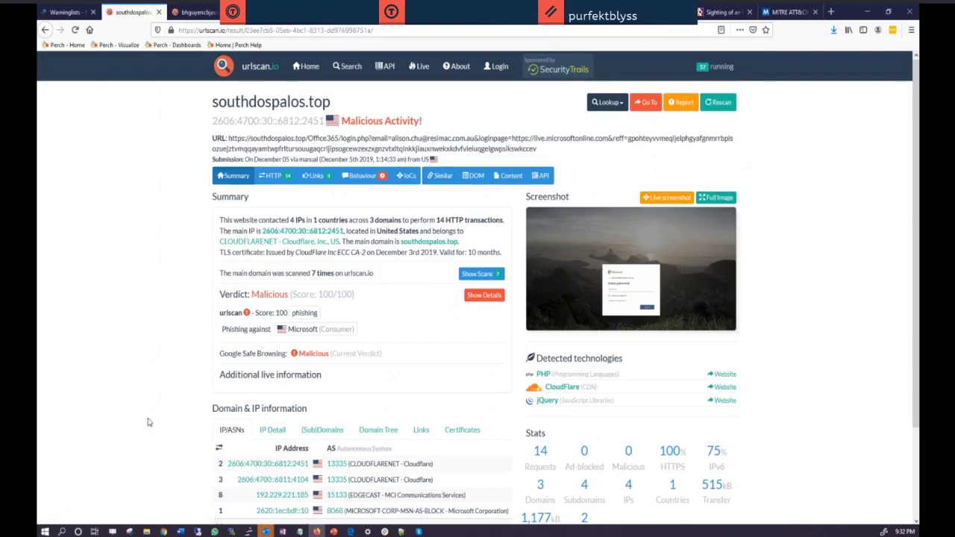
scroll(156, 381, down, 1)
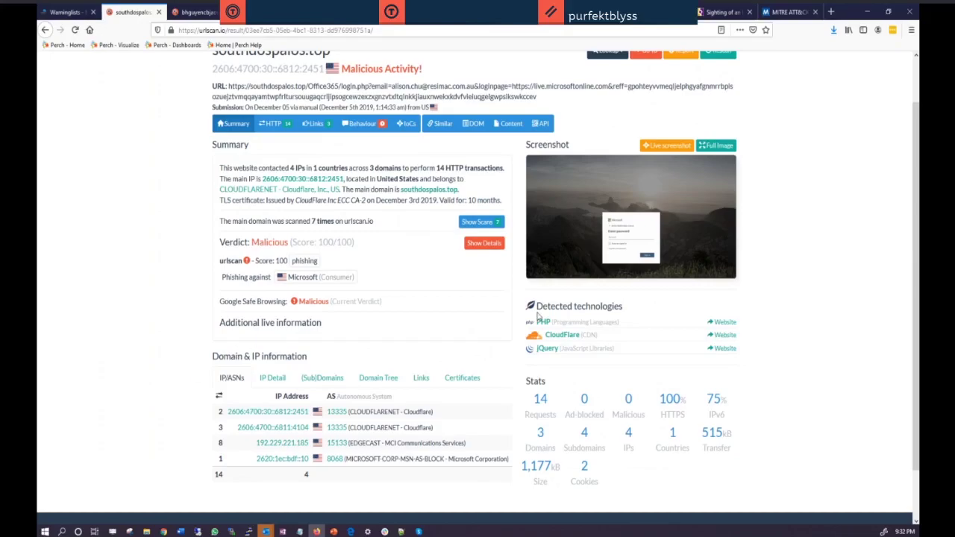
mouse_move(605, 232)
scroll(298, 127, up, 1)
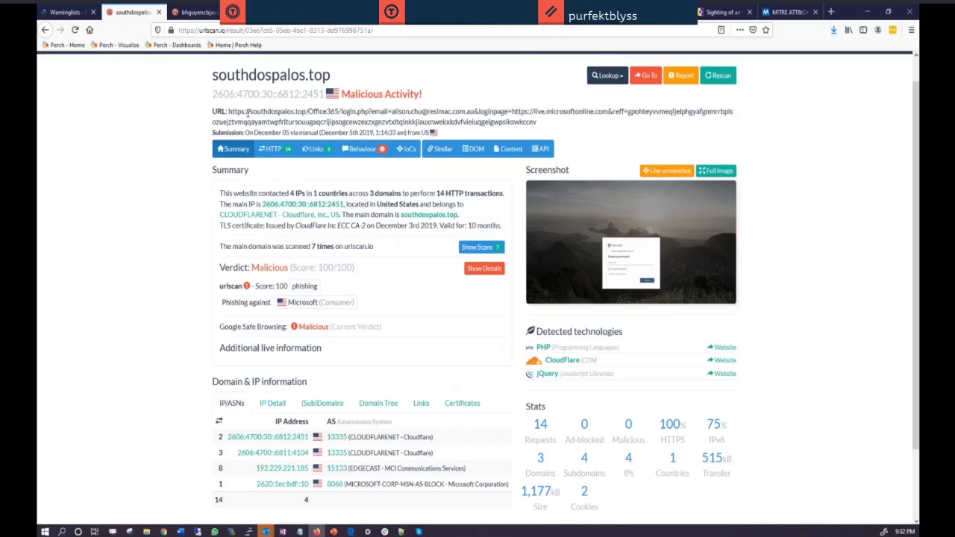
In the open mansjwbkwefksdmadadnsf.xyz scan result, select the encoded data value at the end of the effective URL
click(196, 12)
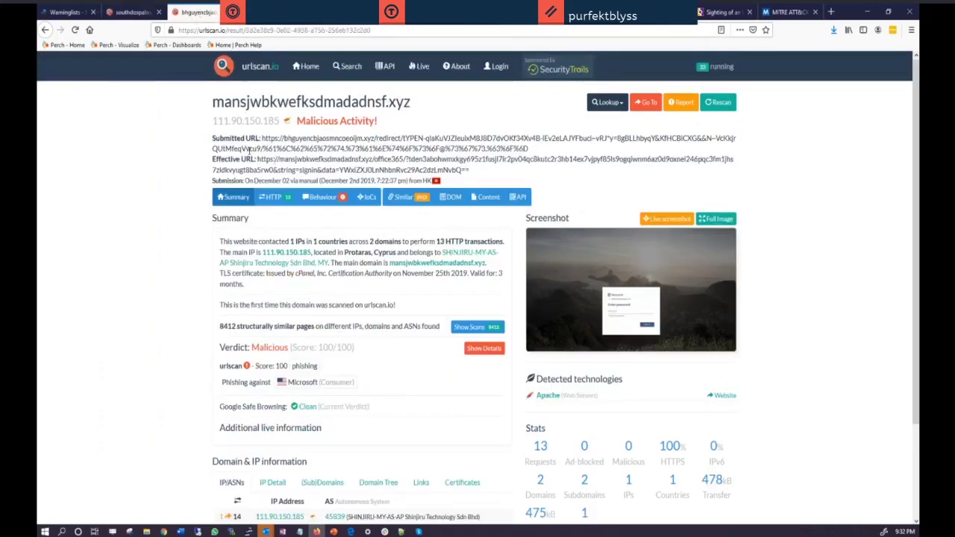
drag(241, 138, 363, 171)
click(364, 170)
drag(340, 170, 472, 174)
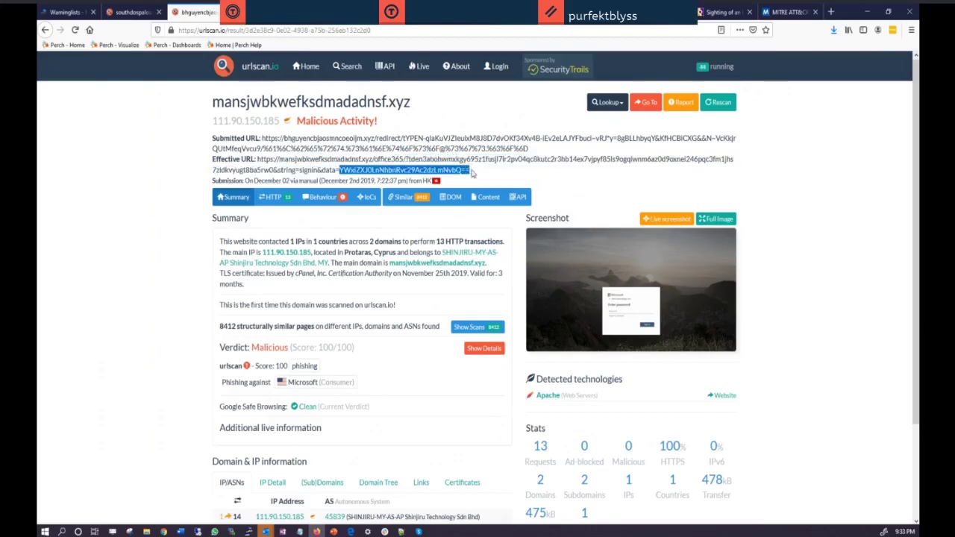
Search the web for base64 decode in a new tab and open base64decode.org
key(ctrl+t)
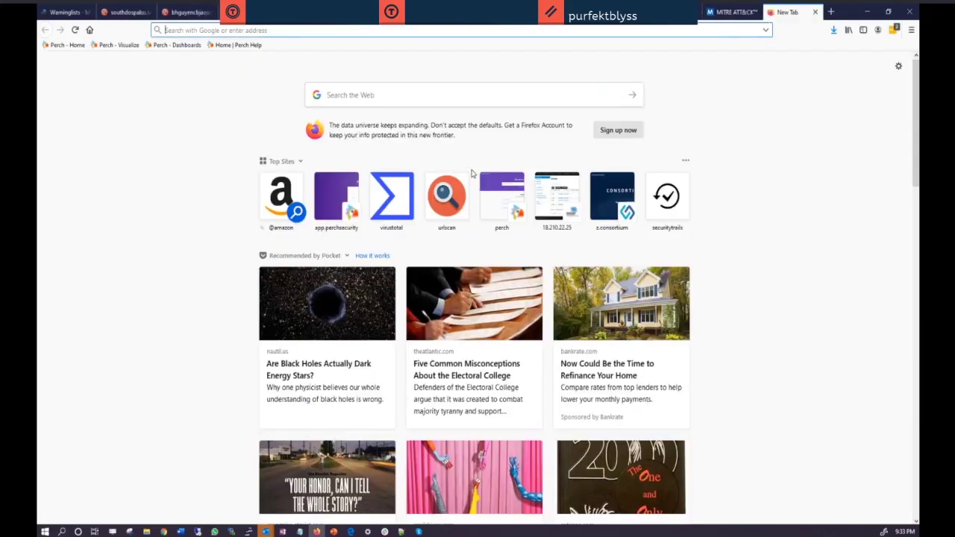
text(base65)
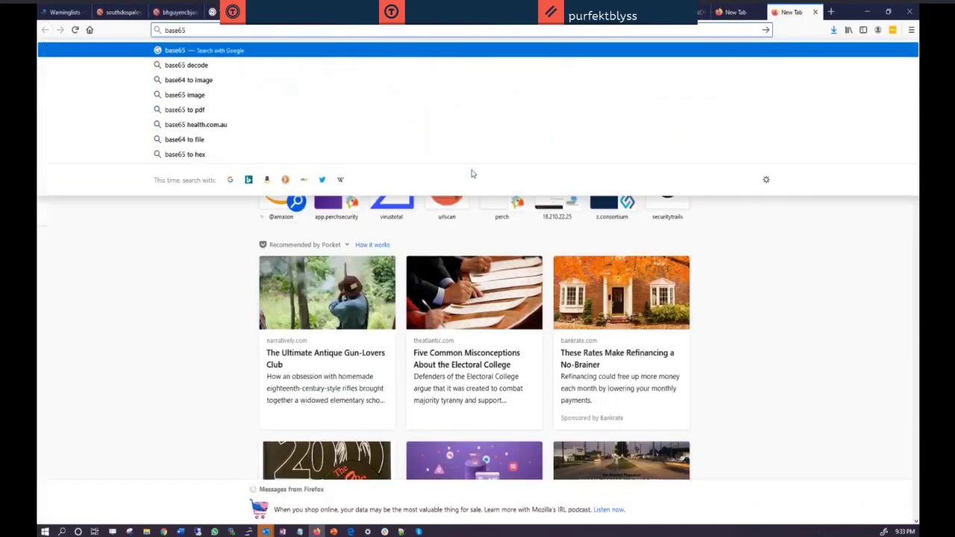
key(BackSpace)
text(4 decode)
key(Return)
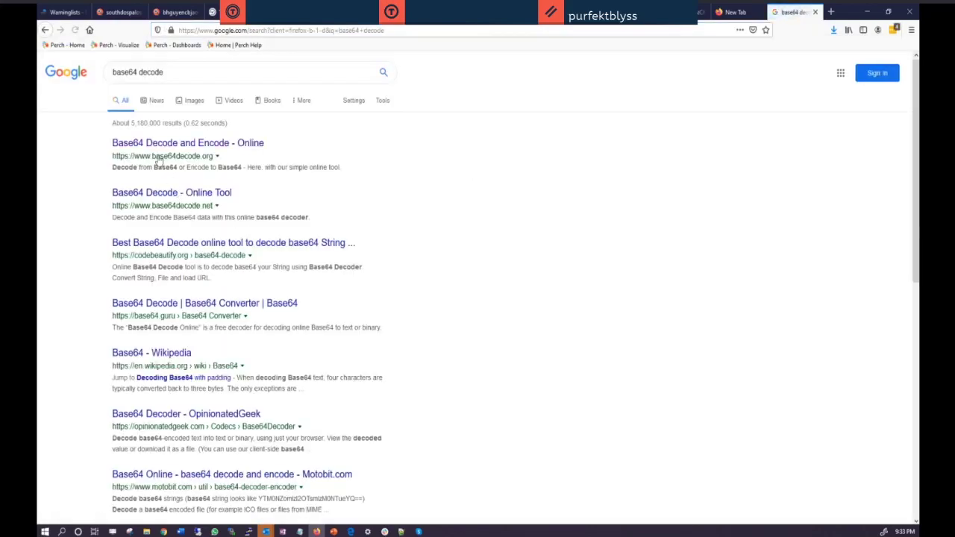
click(157, 154)
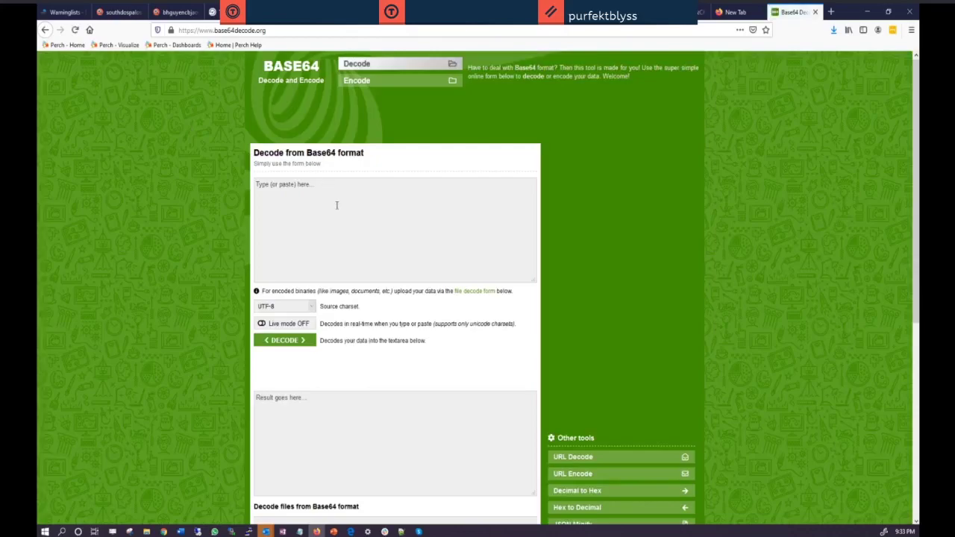
Paste the urlscan.io result link into the decoder's input and close the decoder page
click(336, 205)
text(https://urlscan.io/result/3d2e38c9-0e02-4938-a75b-256eb132c2d0)
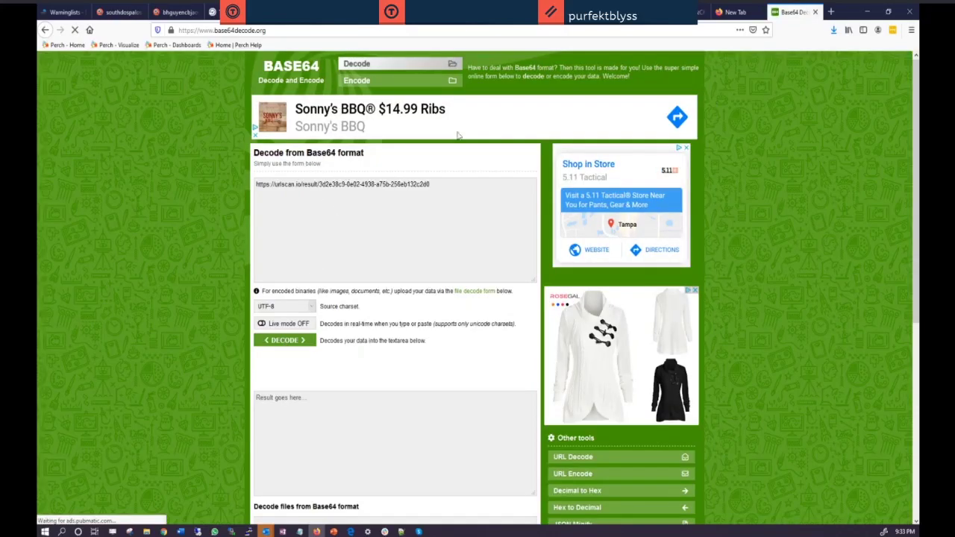
click(815, 12)
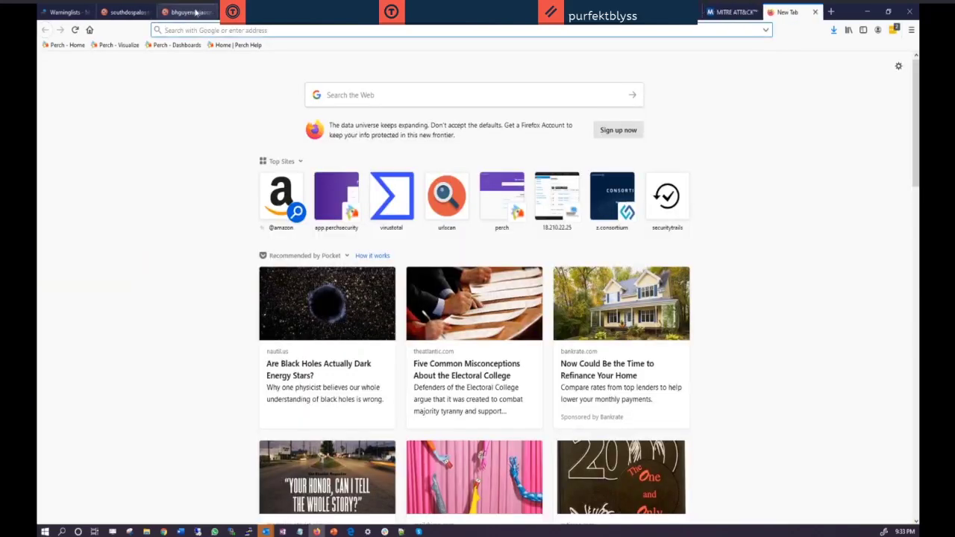
Go back to the southdospalos.top scan result and highlight the victim's e-mail address in its URL, reviewing the page details
click(195, 12)
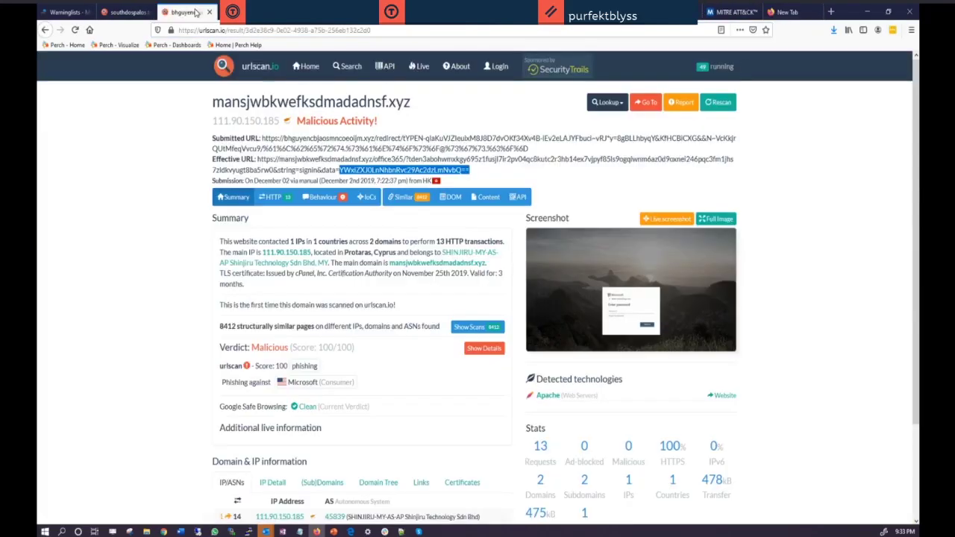
click(130, 13)
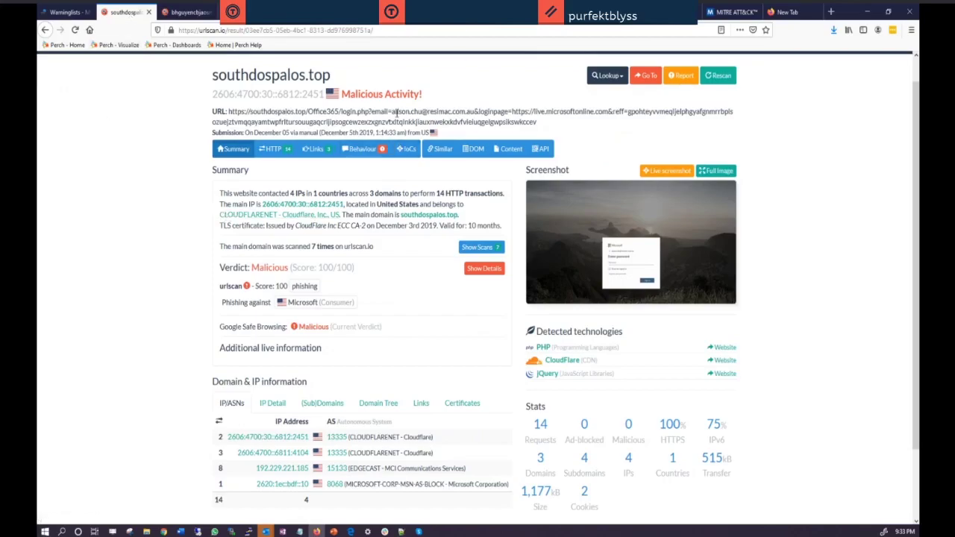
drag(398, 111, 465, 111)
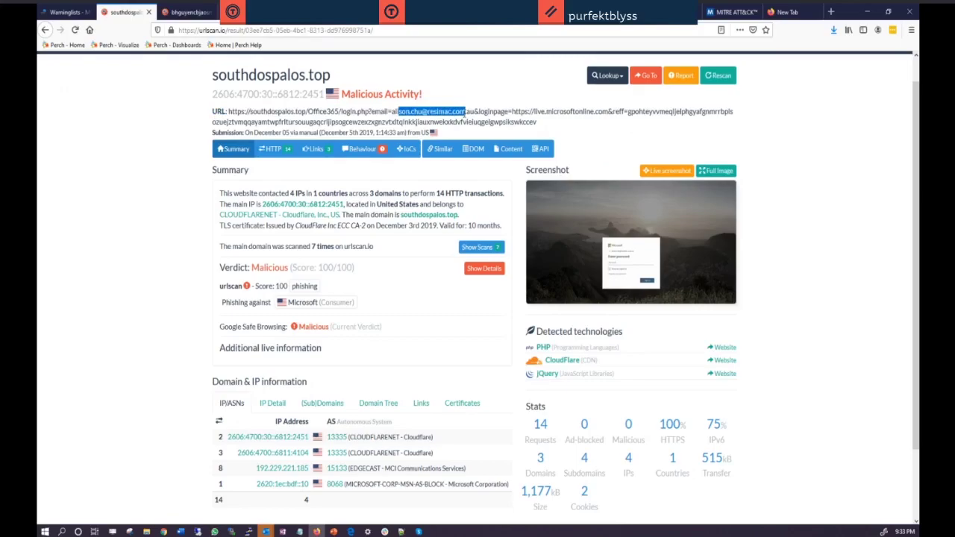
scroll(109, 342, down, 2)
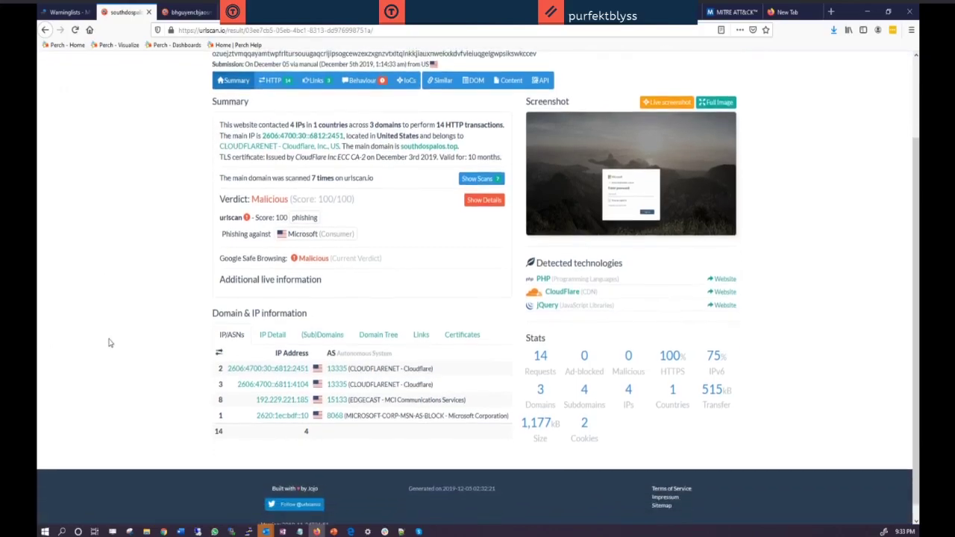
scroll(109, 342, up, 2)
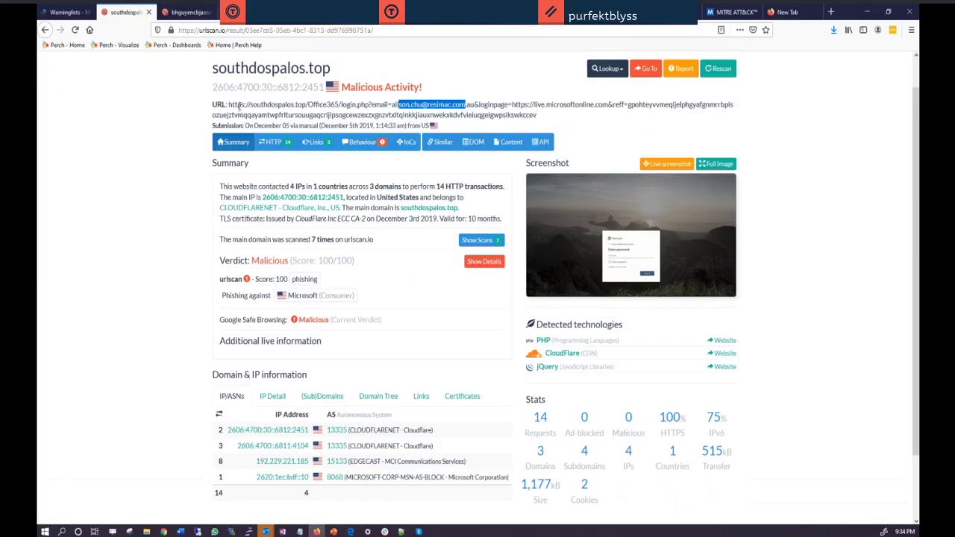
drag(239, 102, 230, 106)
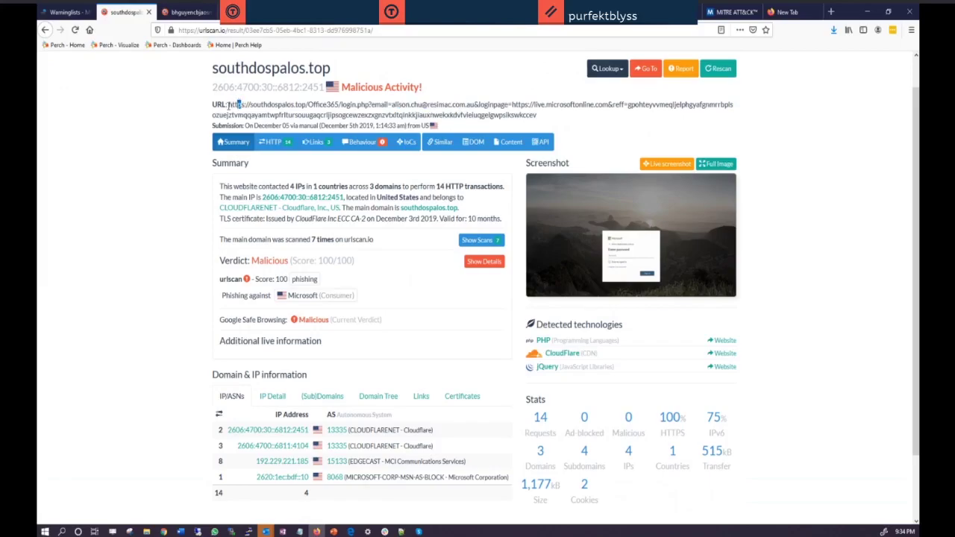
click(186, 13)
click(131, 13)
drag(239, 104, 307, 105)
key(ctrl+c)
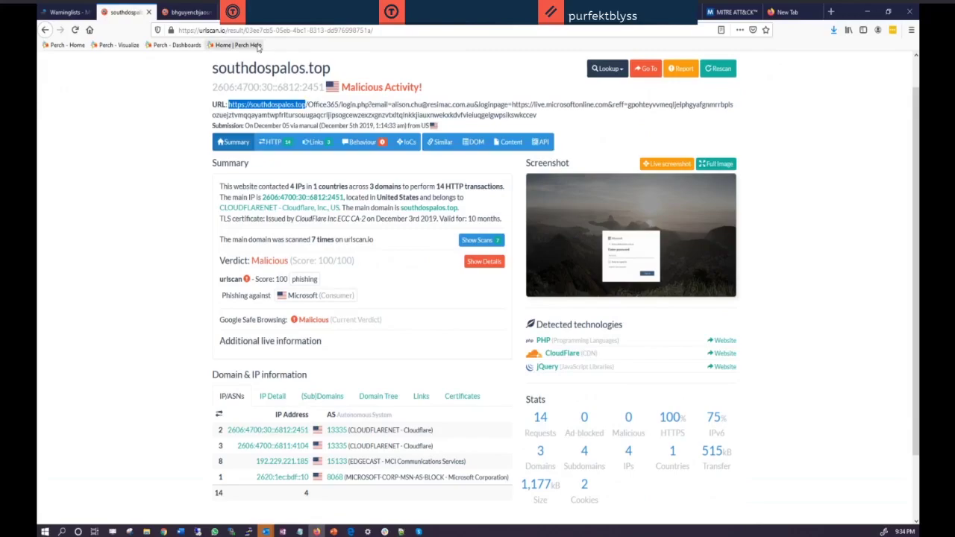
click(227, 12)
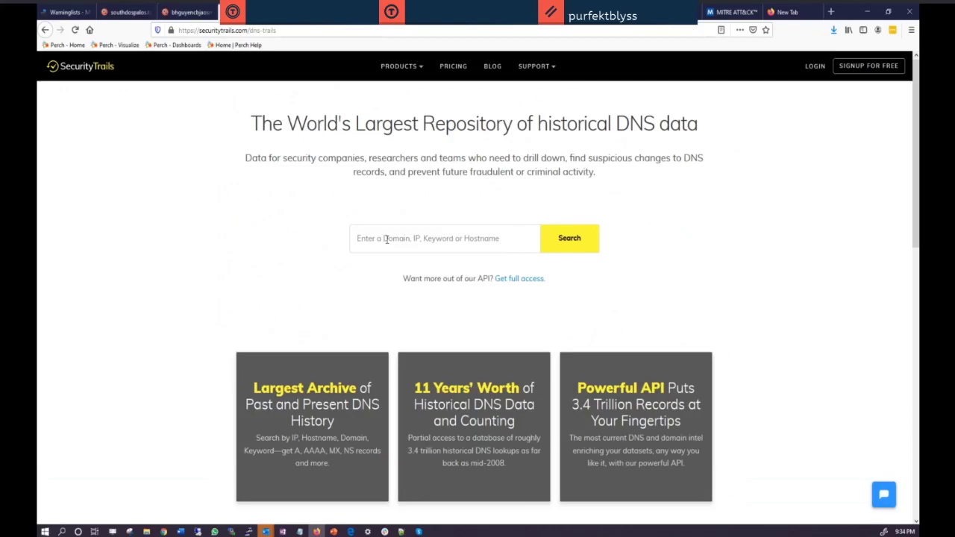
key(ctrl+v)
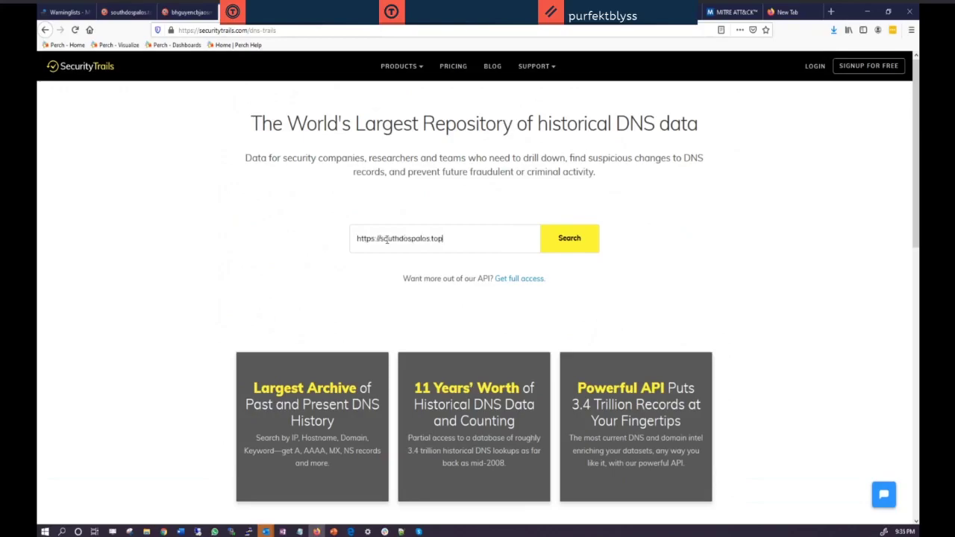
click(569, 239)
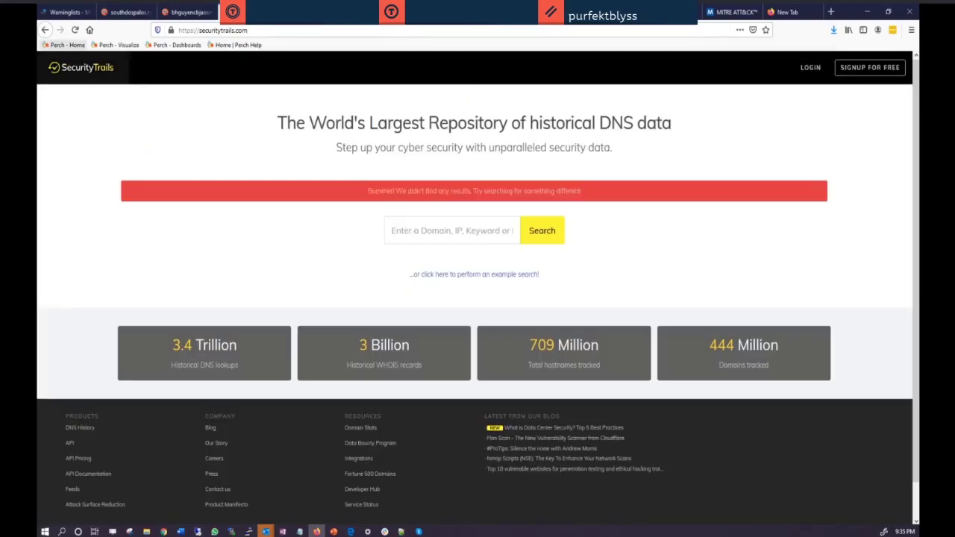
click(46, 30)
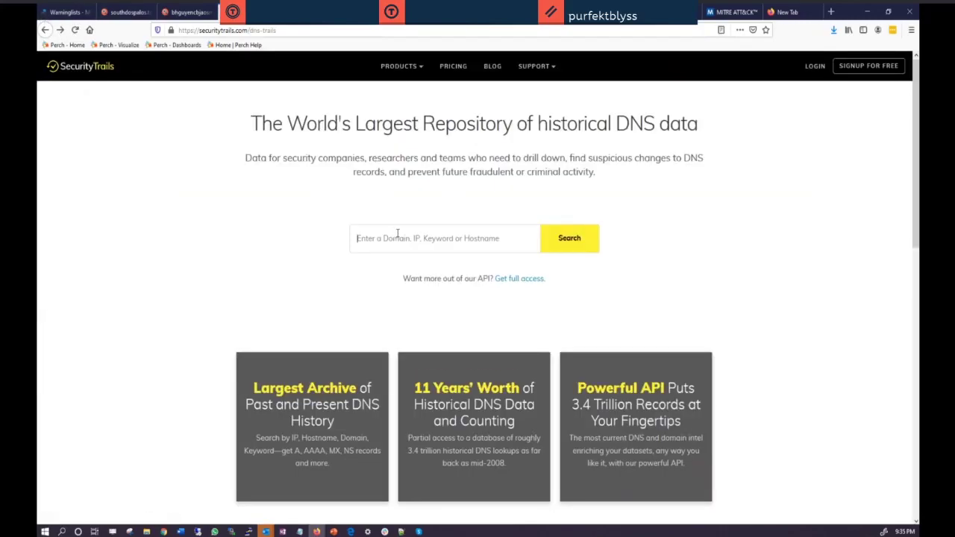
click(398, 238)
key(ctrl+v)
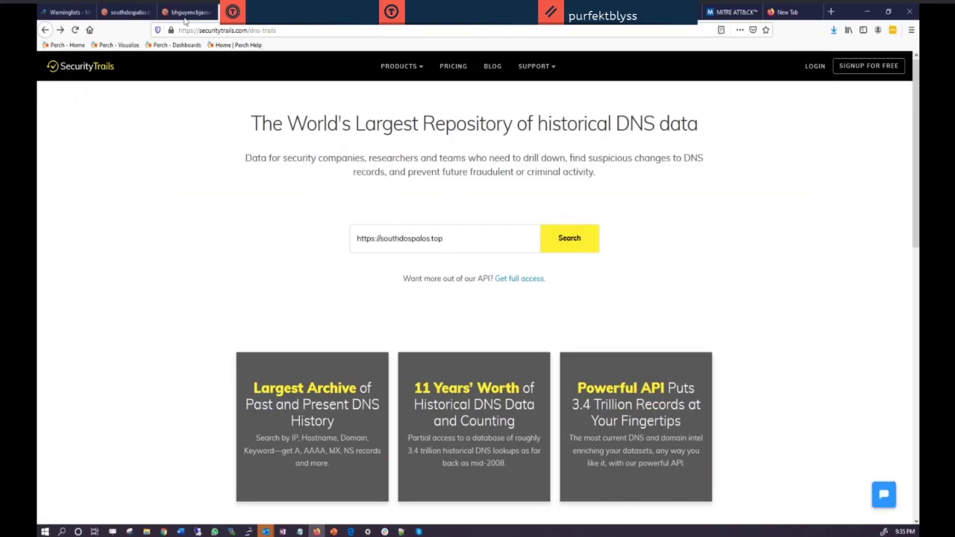
Copy the domain mansjwbkwefksdmadadnsf.xyz from the effective URL of its urlscan.io result
click(140, 12)
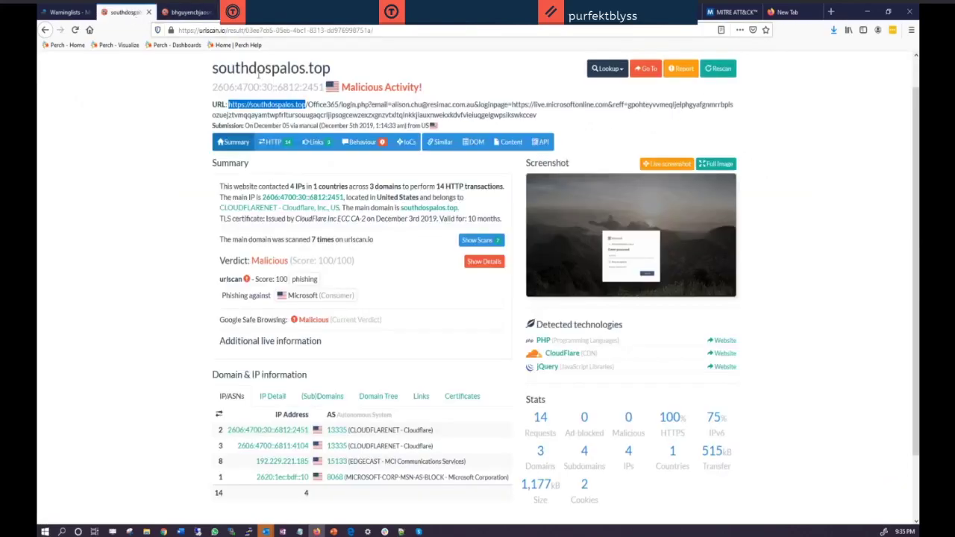
click(186, 12)
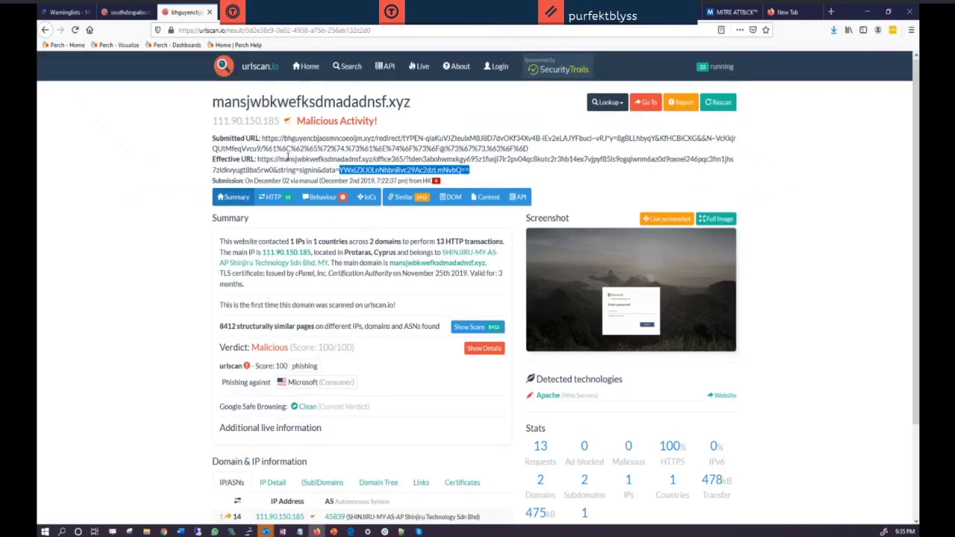
double_click(288, 158)
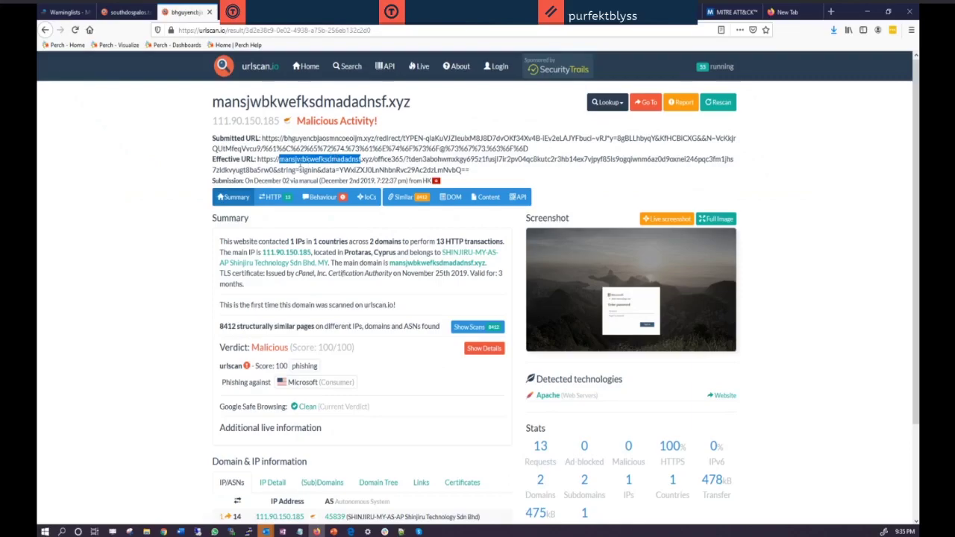
click(298, 160)
drag(278, 159, 371, 158)
key(ctrl+c)
Search SecurityTrails for mansjwbkwefksdmadadnsf.xyz, replacing the address already in the search box
key(ctrl+shift+Tab)
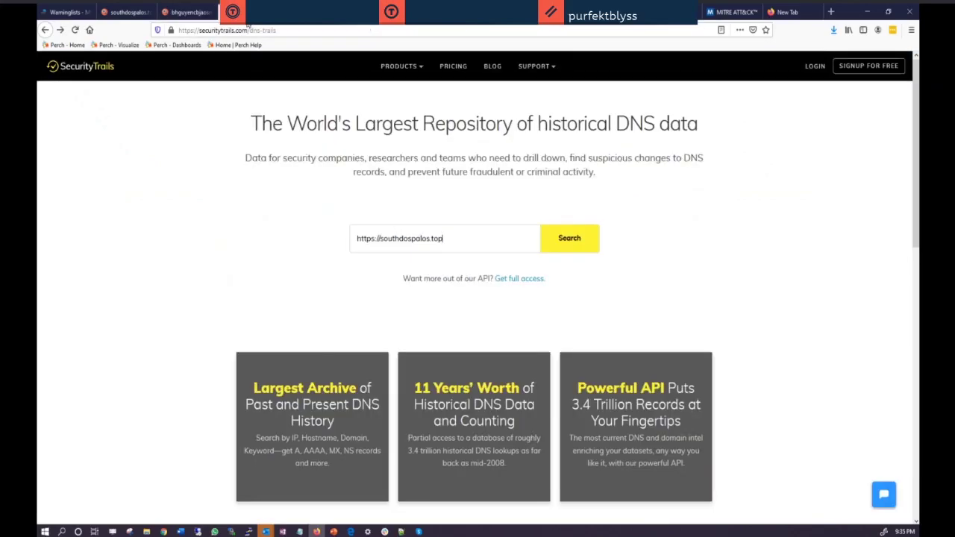
drag(463, 237, 306, 189)
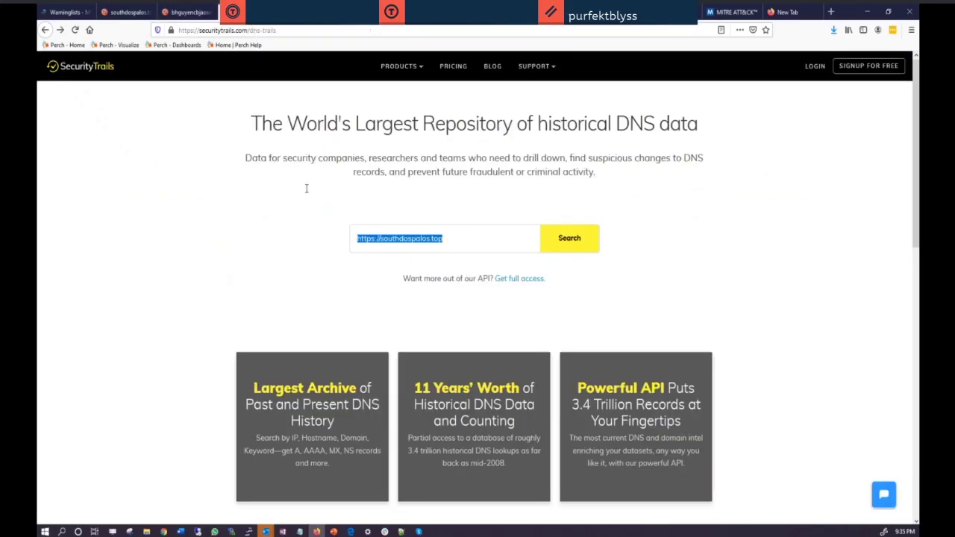
key(ctrl+v)
key(Return)
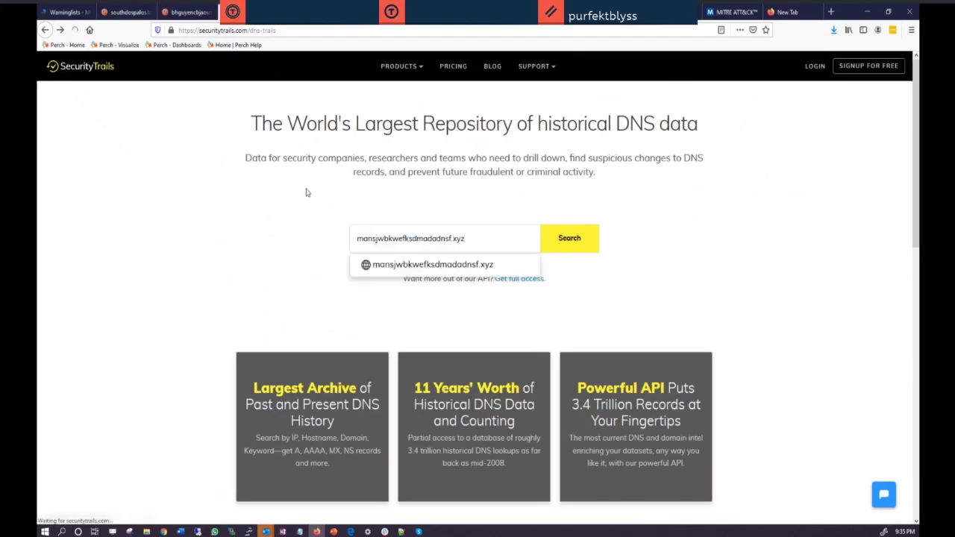
click(572, 251)
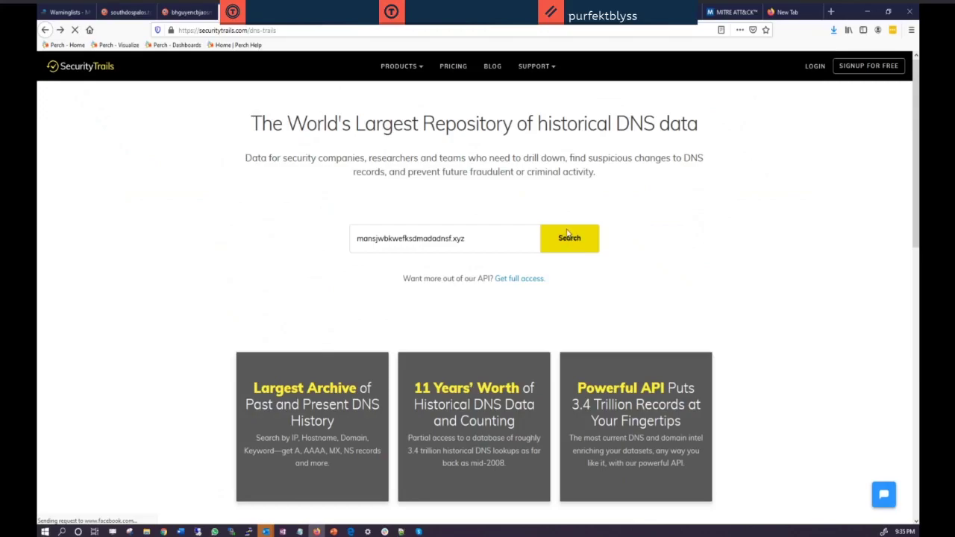
click(569, 230)
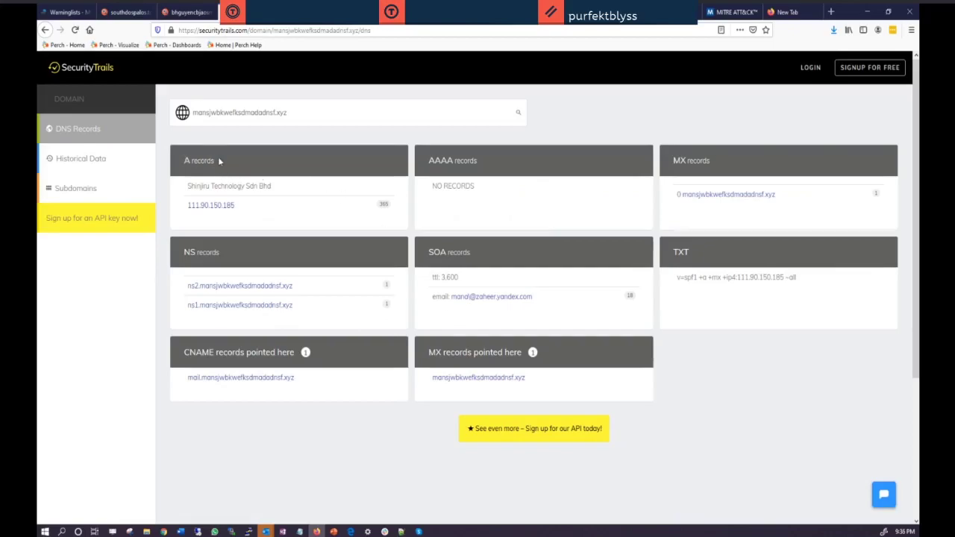
Open the domain's A record IP 111.90.150.185 and examine the list of other domains hosted on it
click(211, 205)
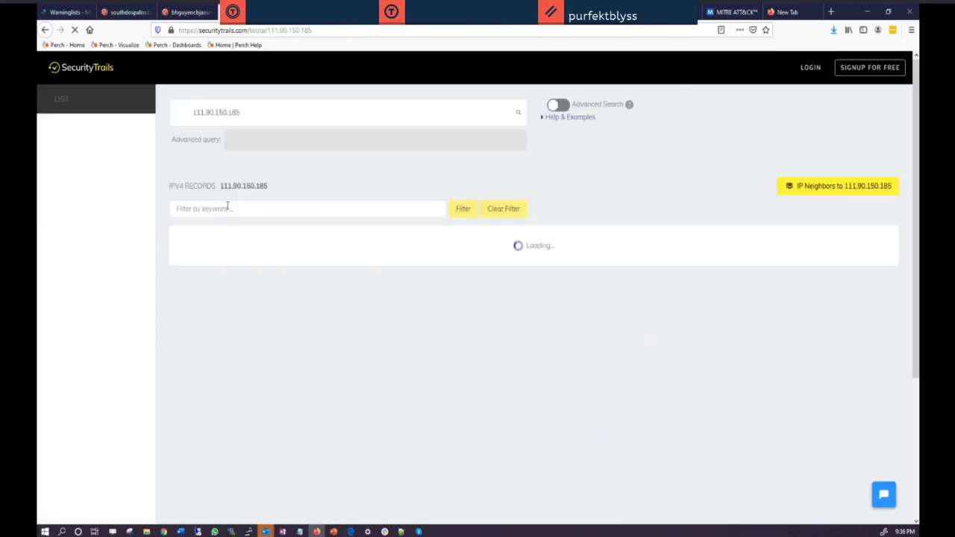
click(46, 29)
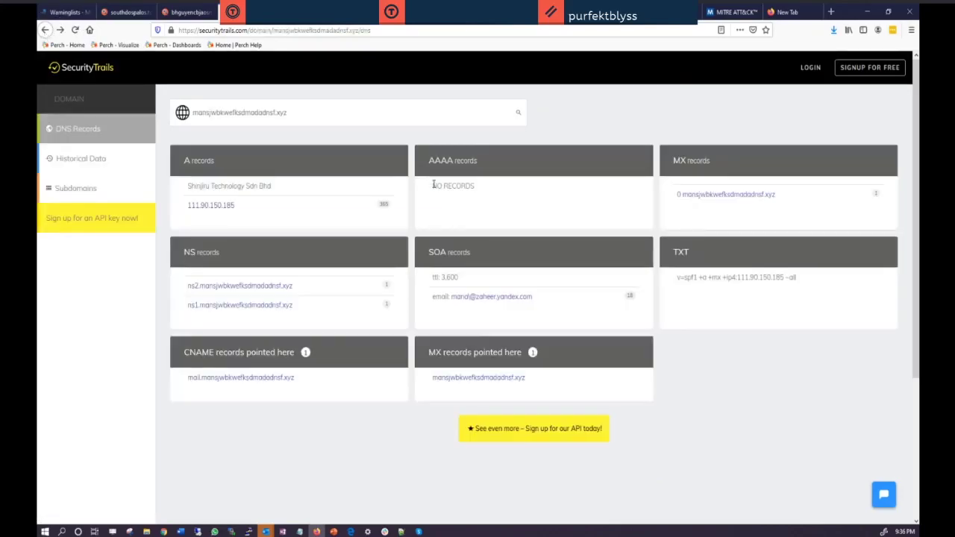
click(212, 208)
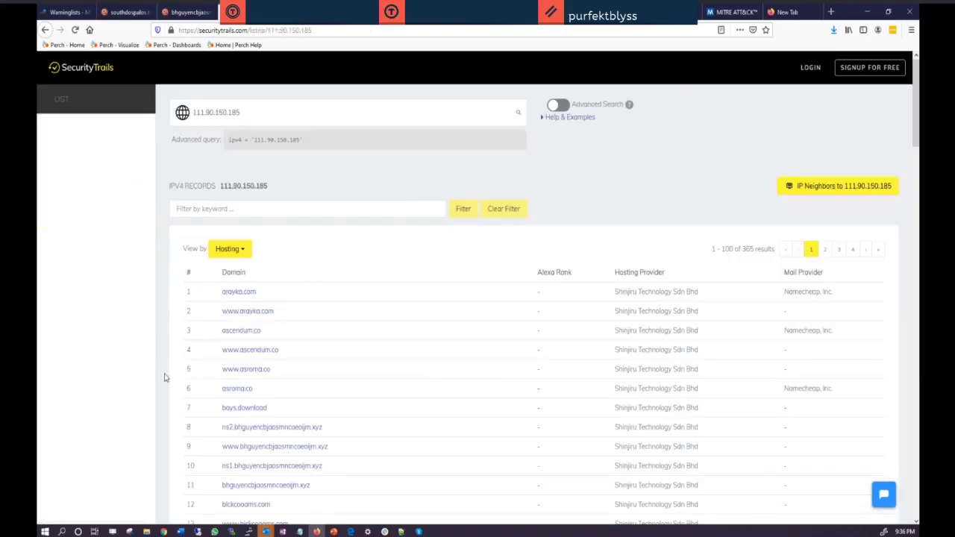
scroll(164, 373, down, 3)
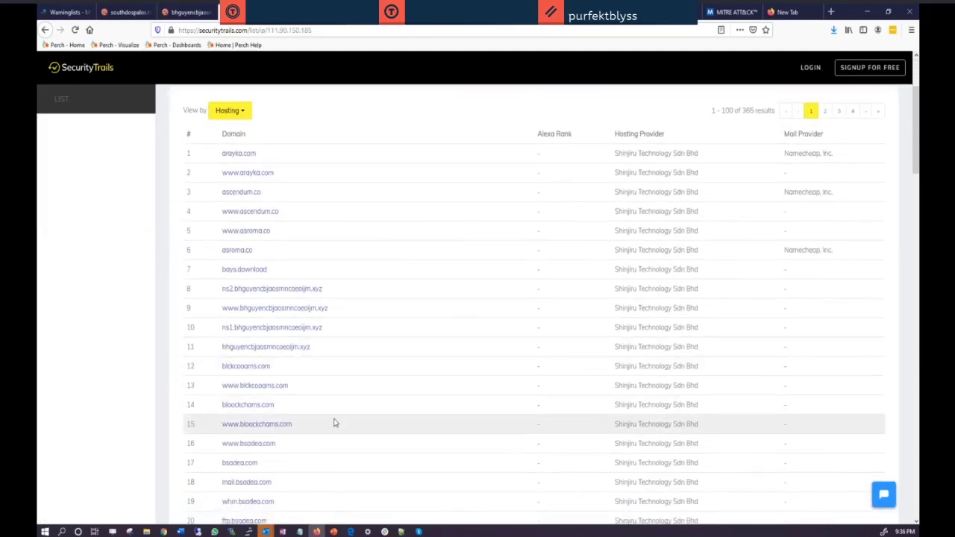
scroll(335, 414, down, 1)
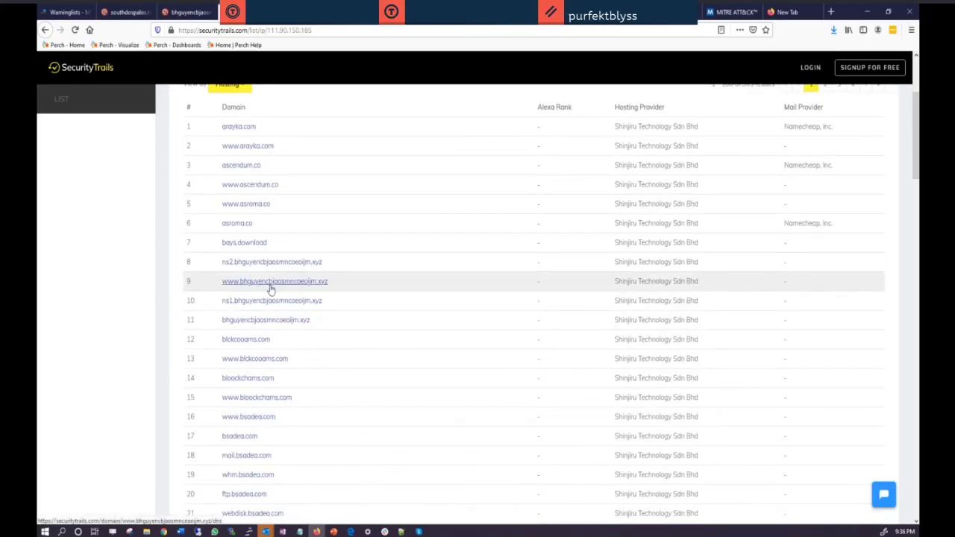
scroll(412, 331, down, 3)
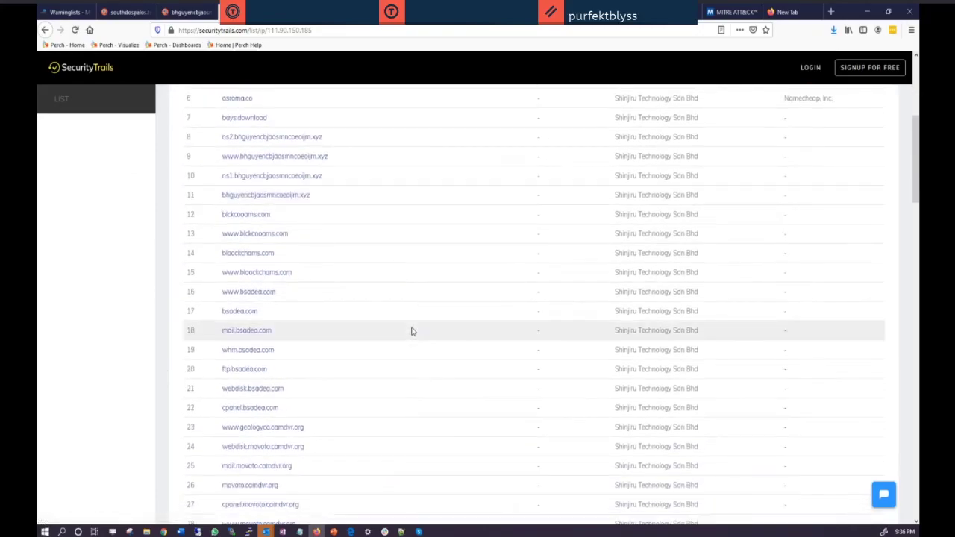
scroll(412, 331, down, 3)
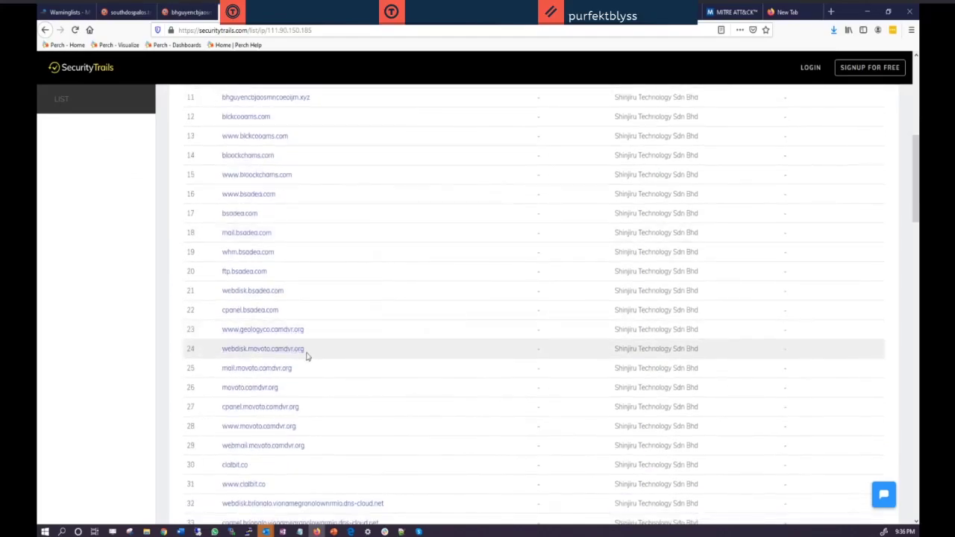
scroll(311, 358, down, 1)
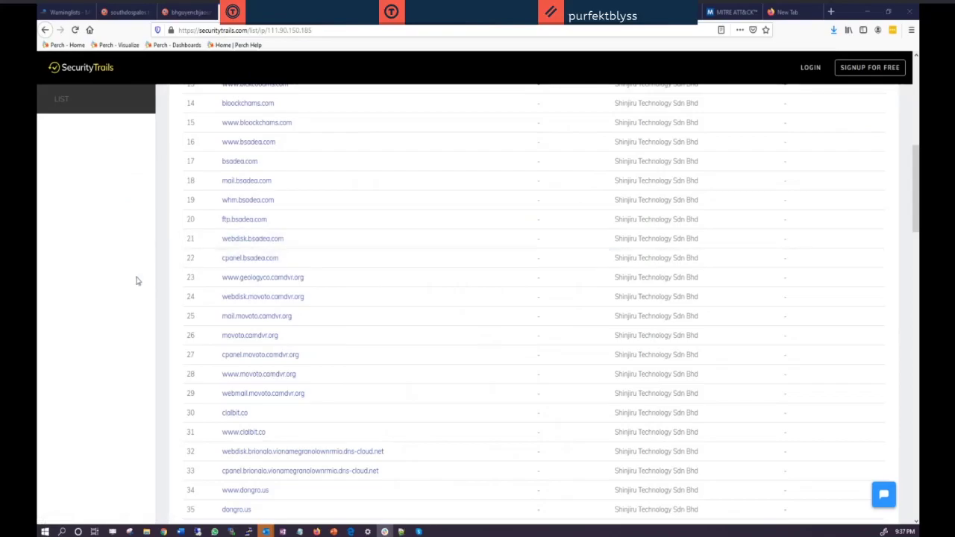
Select the whole first page of the 111.90.150.185 domain table, from the header row through entry 100
scroll(136, 280, up, 5)
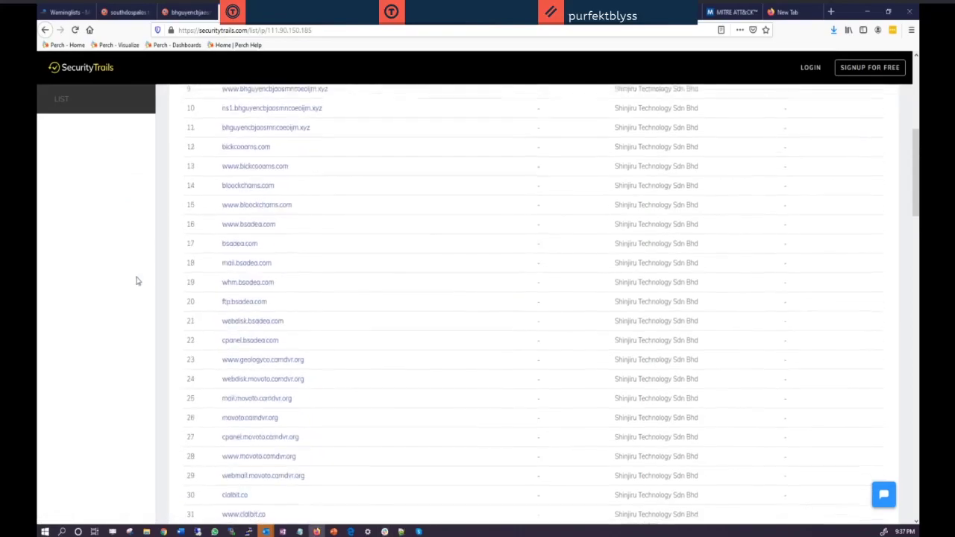
drag(137, 280, 170, 459)
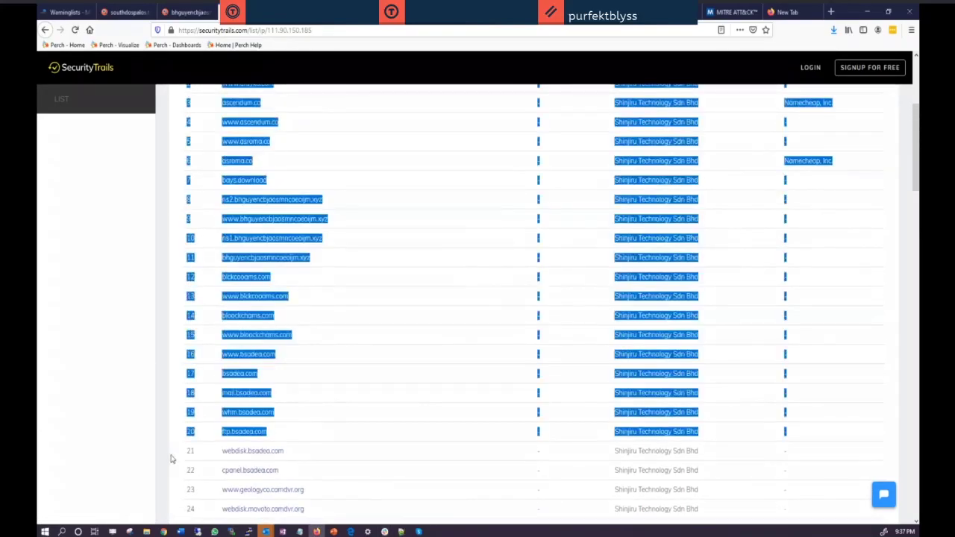
click(170, 459)
scroll(138, 399, up, 5)
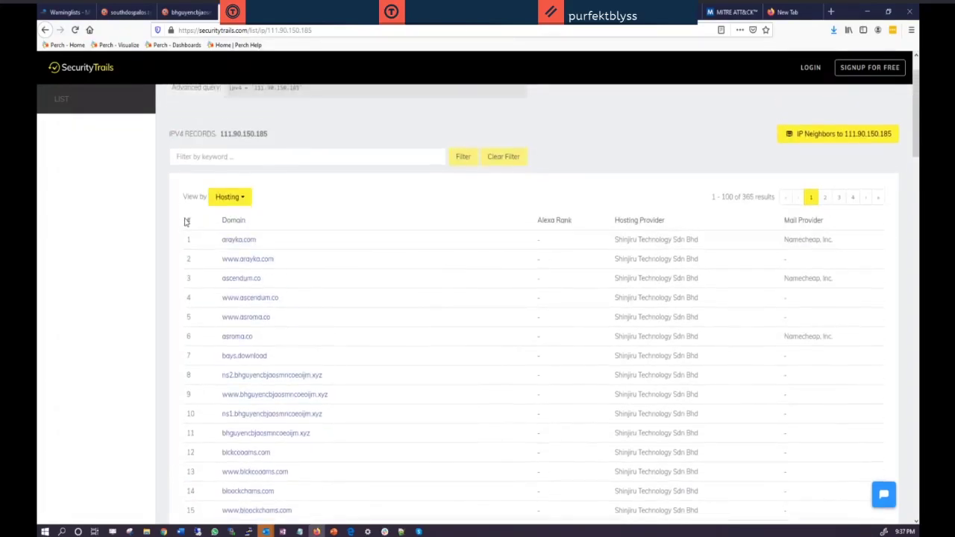
drag(186, 222, 833, 302)
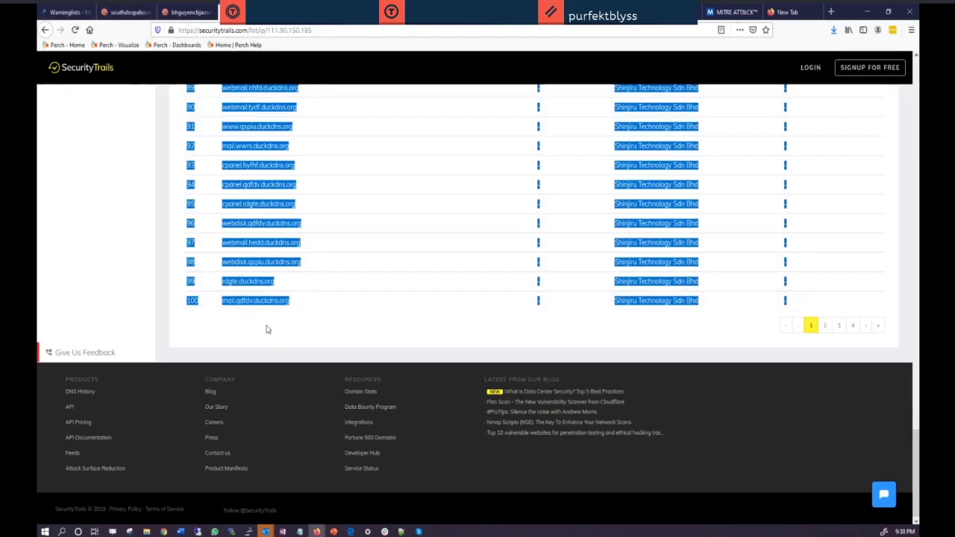
scroll(266, 326, up, 6)
scroll(267, 329, up, 15)
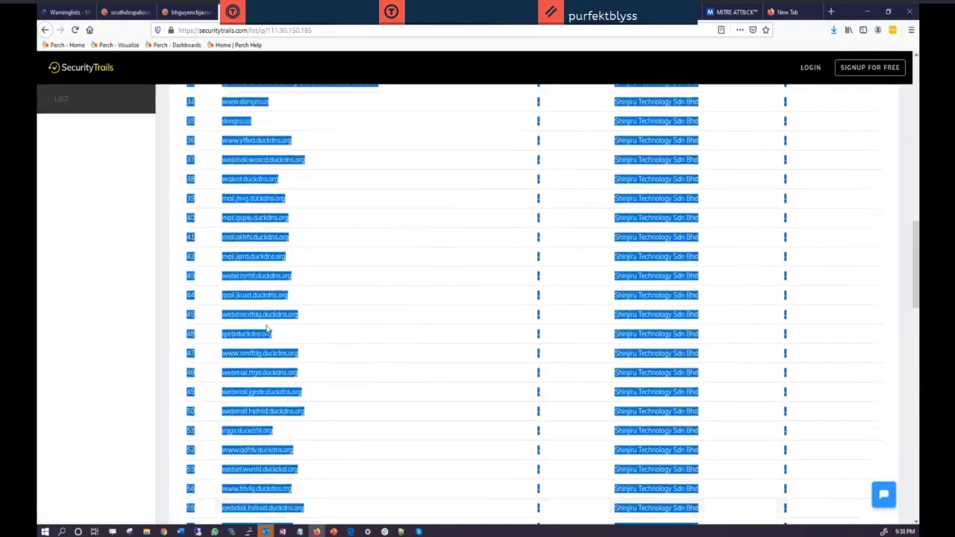
scroll(266, 329, up, 5)
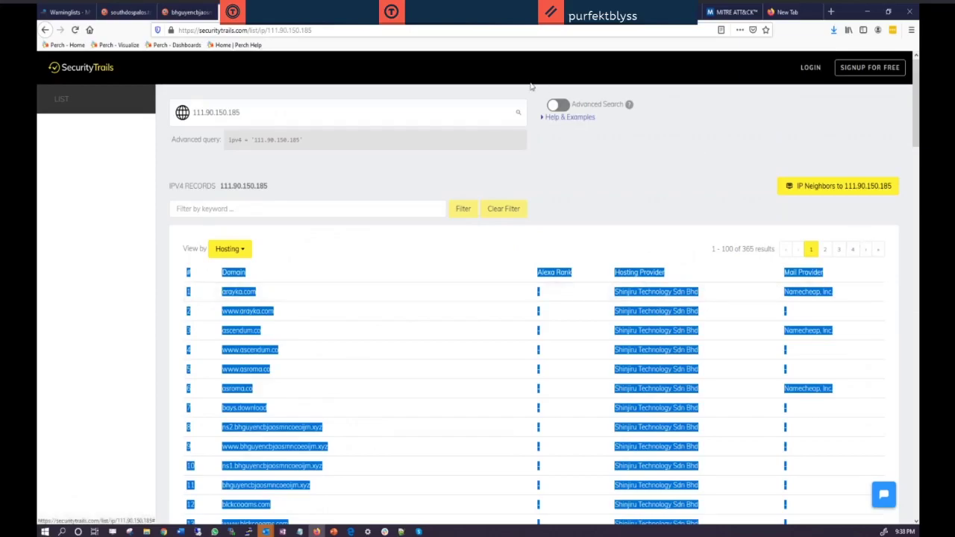
Switch to MISP and create an event with the info "O365 Phish" and its analysis set to Ongoing
click(75, 12)
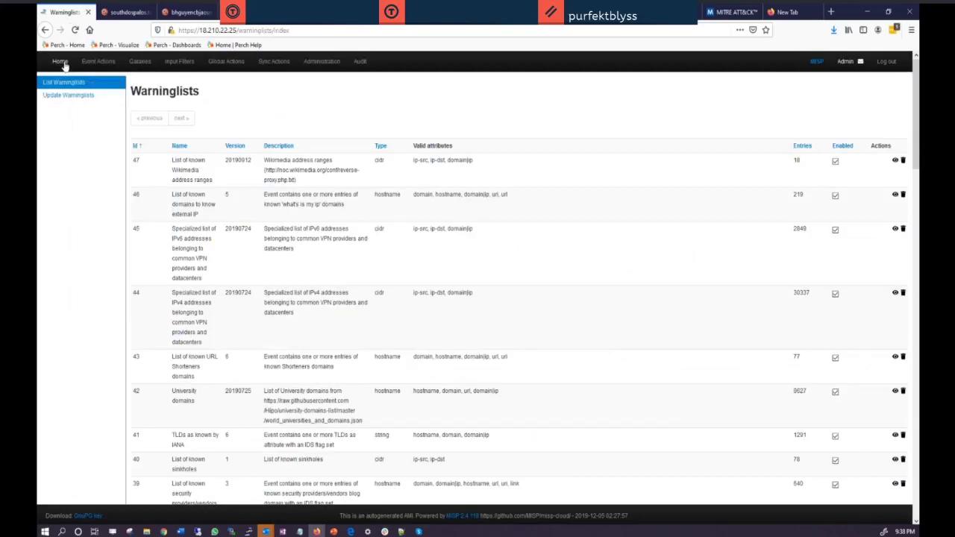
click(62, 62)
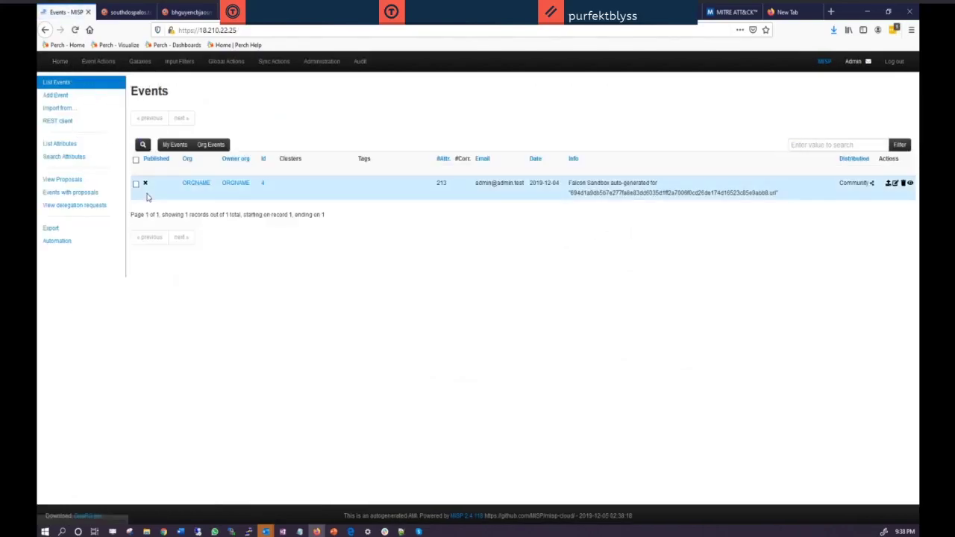
click(59, 98)
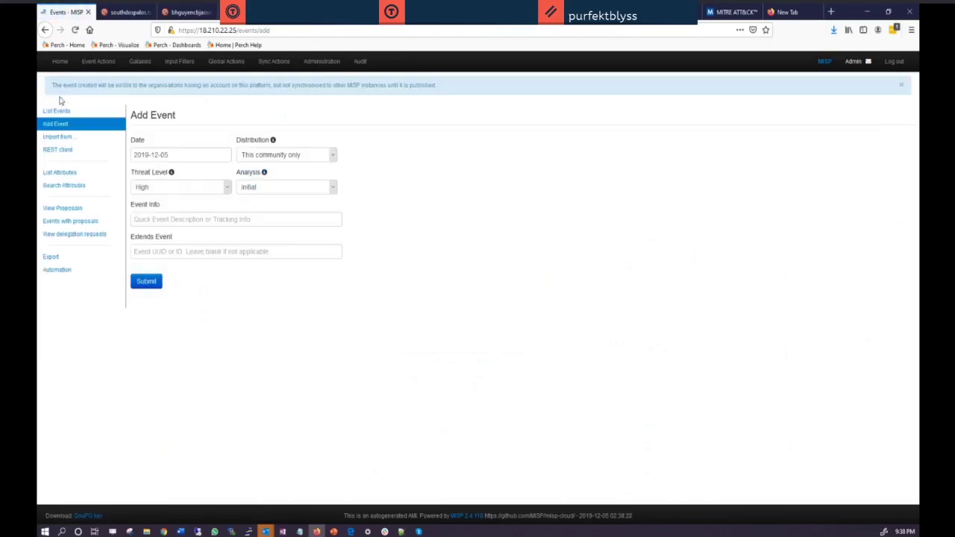
double_click(187, 159)
click(250, 188)
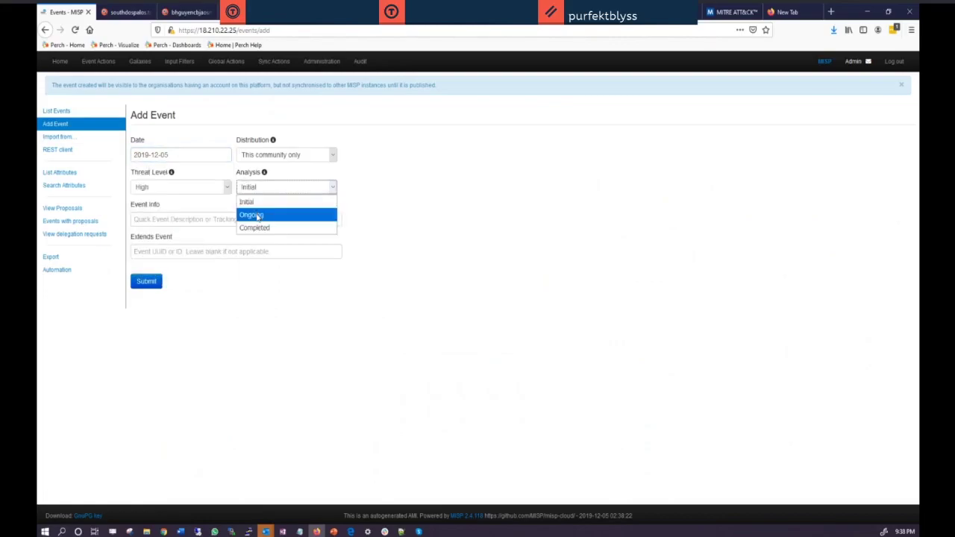
click(257, 216)
click(191, 224)
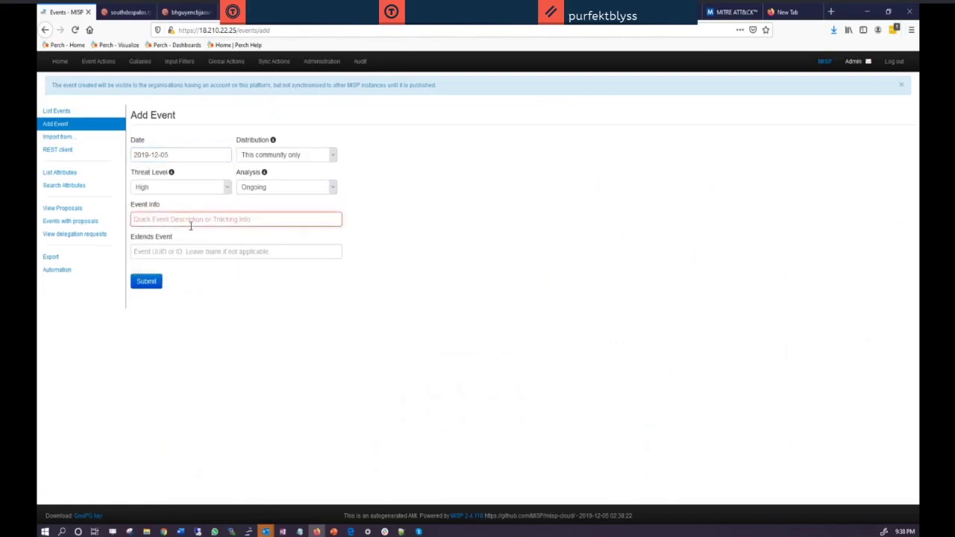
text(O365 Phish)
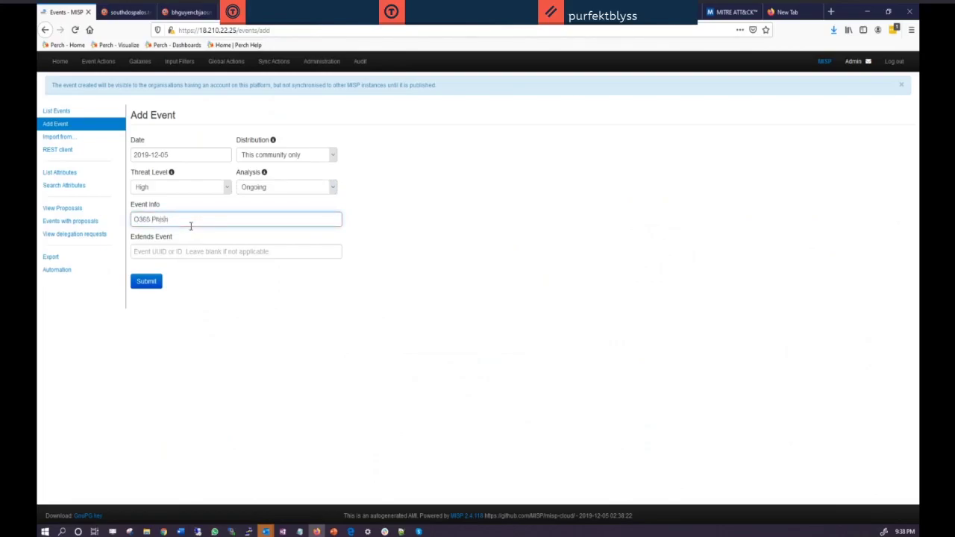
click(152, 282)
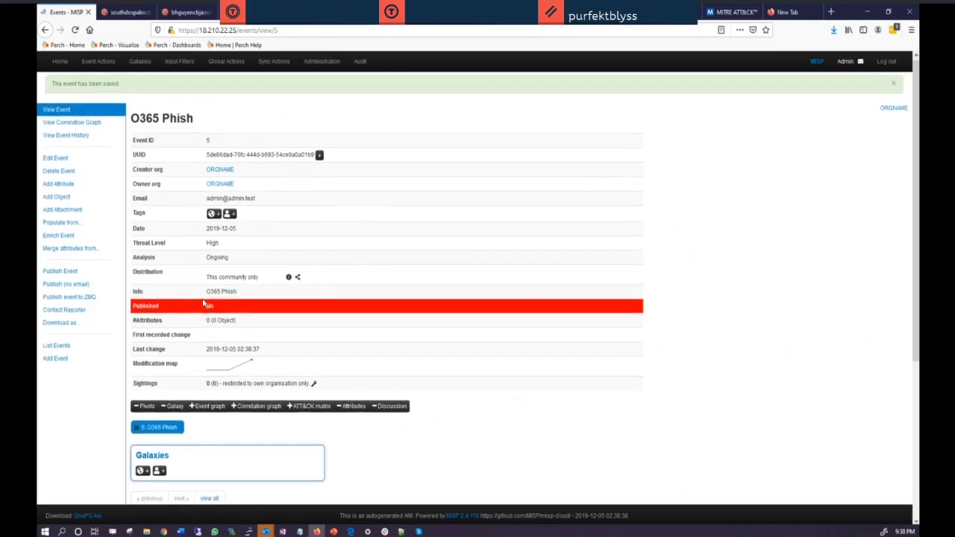
Open the O365 Phish event's attachment form and try the malware sample option, switching it on and back off
scroll(203, 302, down, 5)
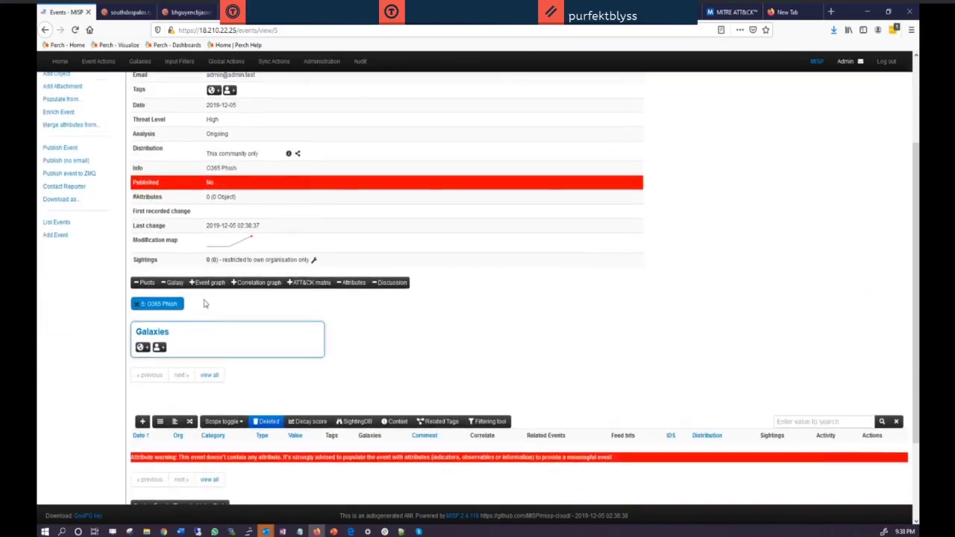
scroll(205, 287, up, 5)
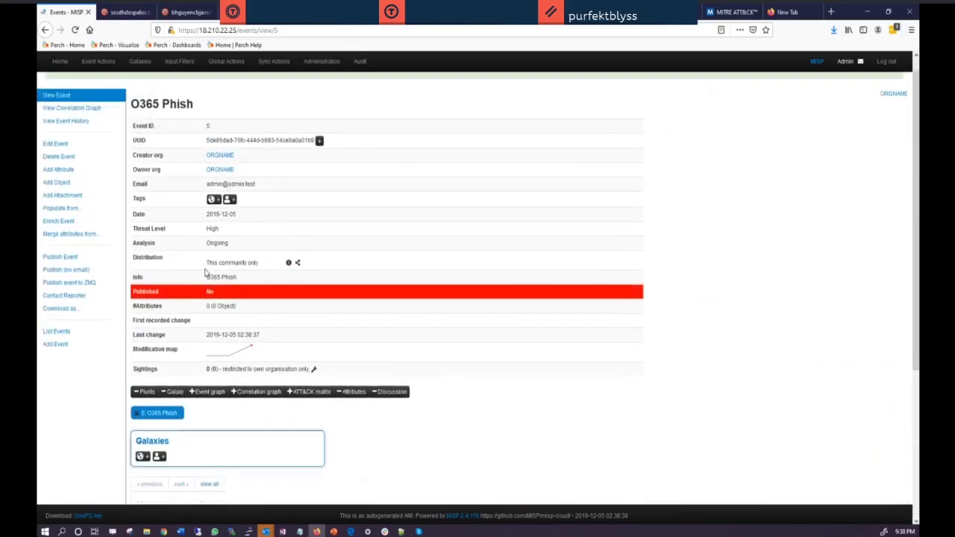
scroll(204, 276, down, 5)
scroll(206, 272, up, 5)
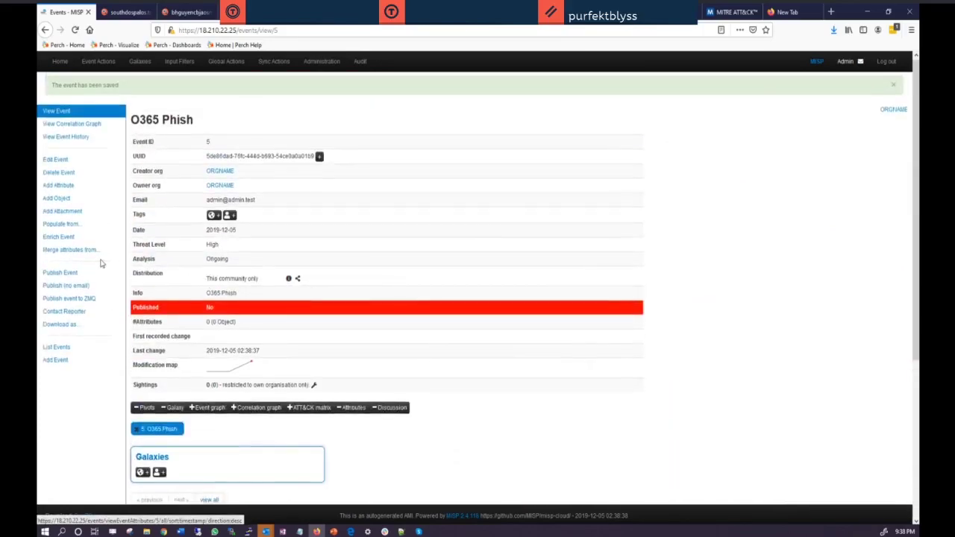
click(71, 214)
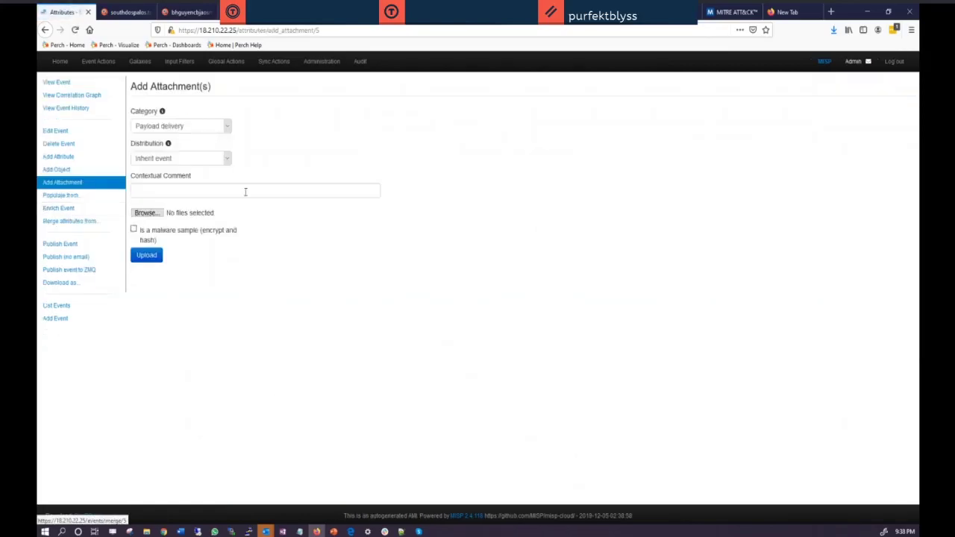
click(134, 231)
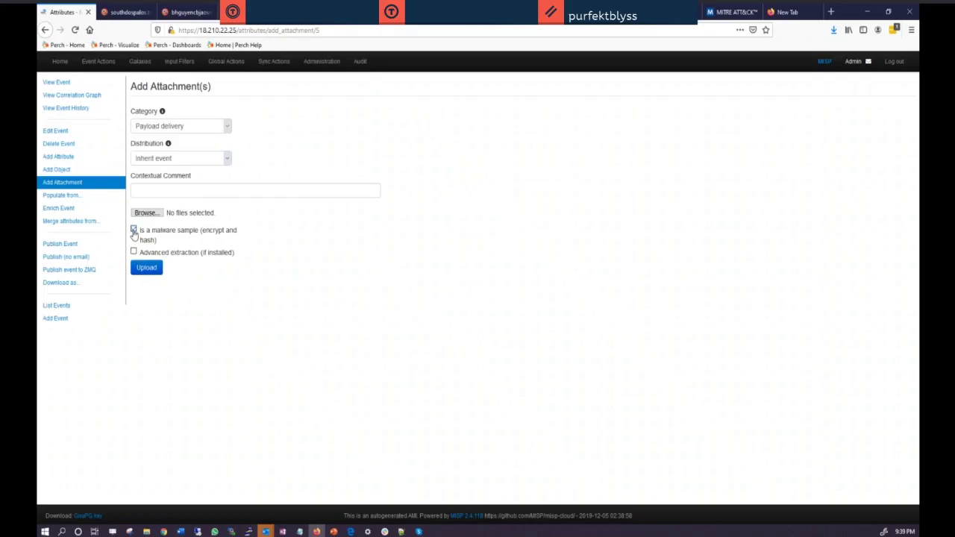
click(133, 231)
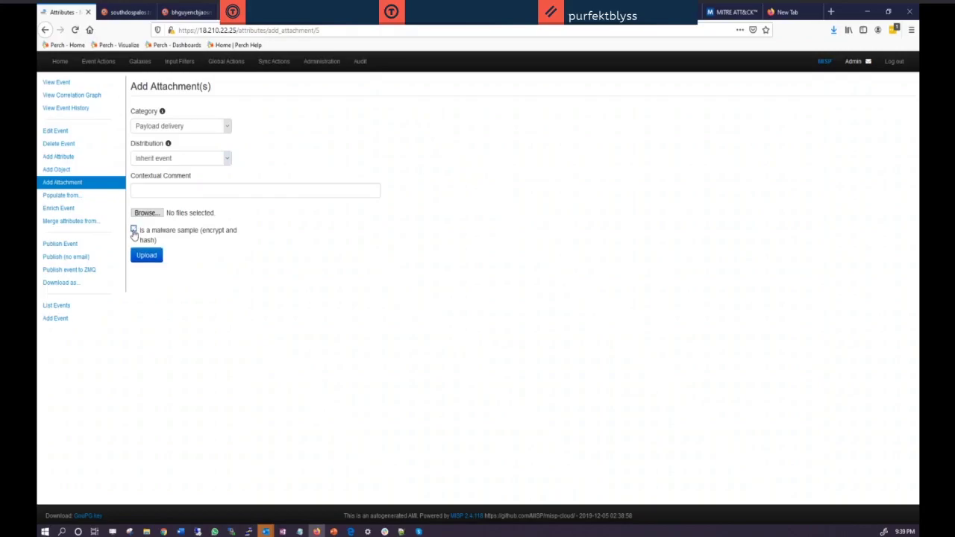
Populate the O365 Phish event by Freetext Import, submitting the copied table of domains hosted on 111.90.150.185
click(77, 200)
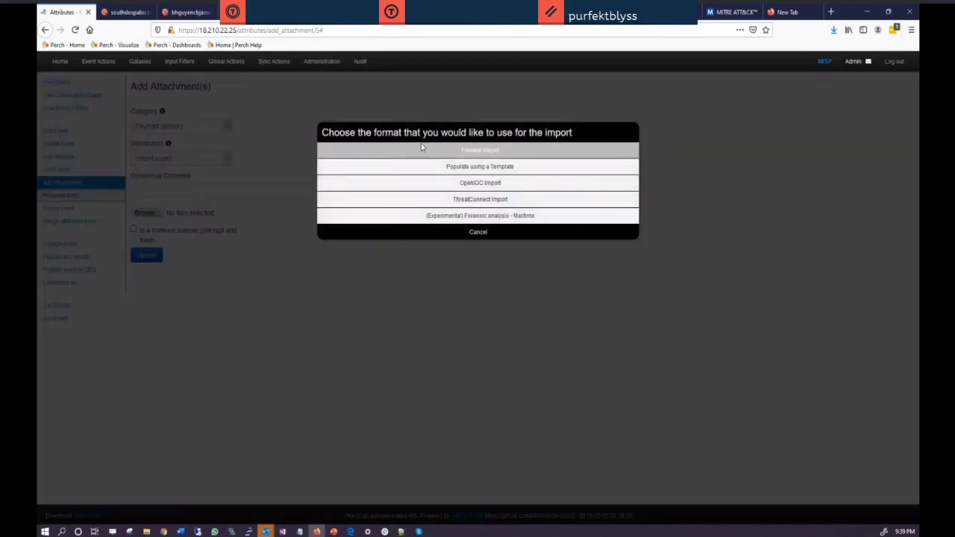
click(489, 150)
click(397, 241)
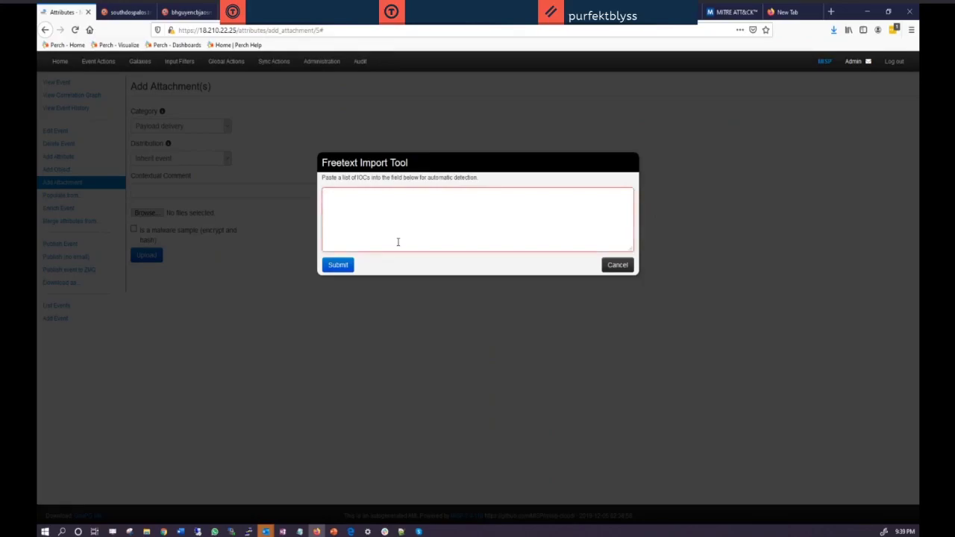
key(ctrl+v)
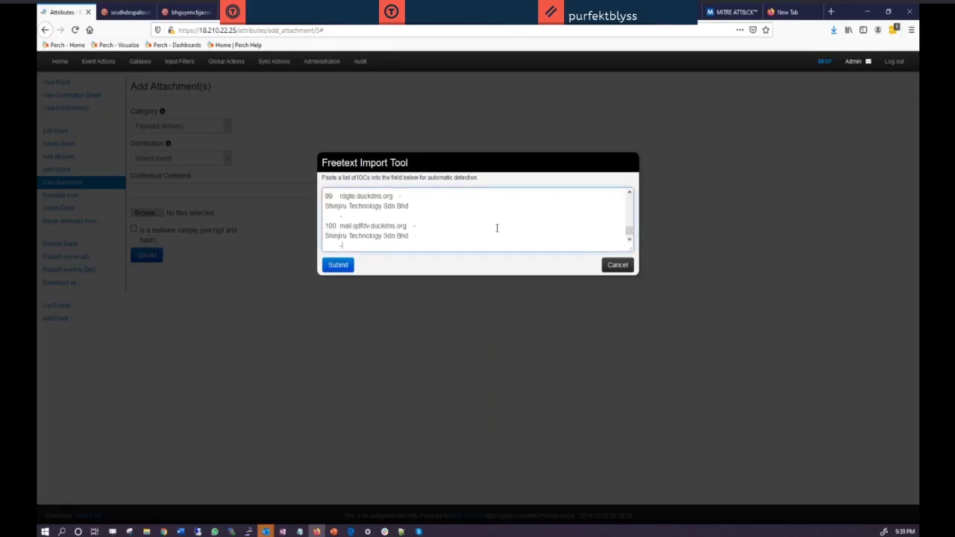
click(340, 266)
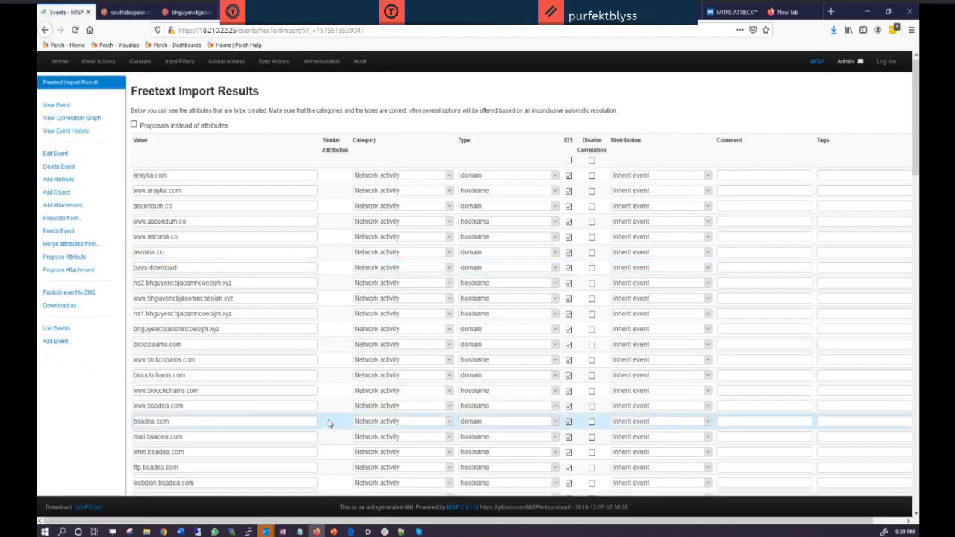
Examine the values, categories and types detected in the freetext import results, from the first row to the last
scroll(327, 423, down, 8)
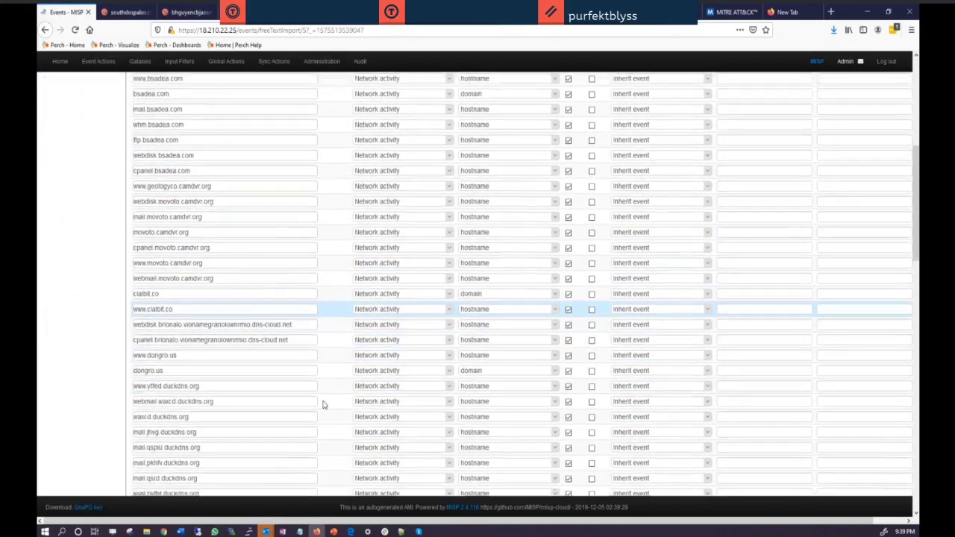
scroll(323, 405, down, 9)
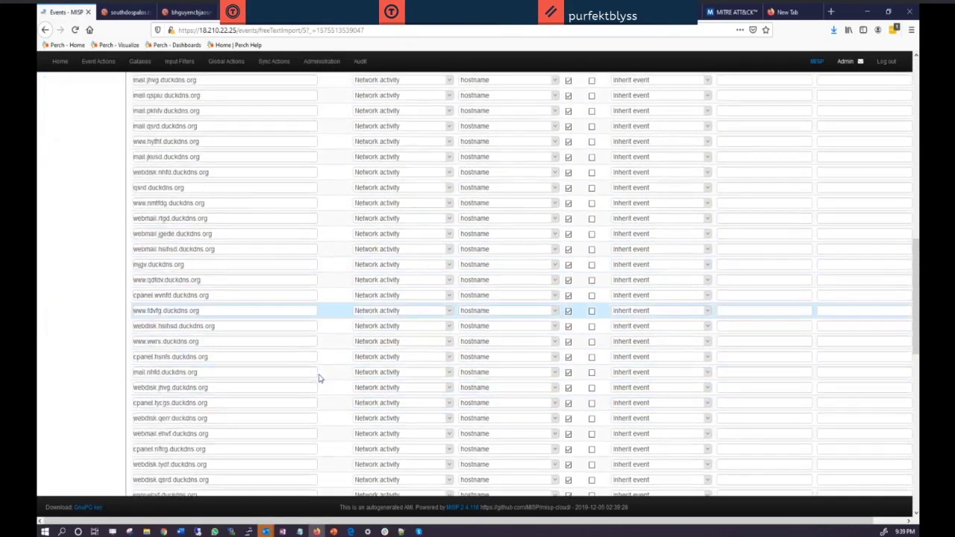
scroll(319, 378, down, 15)
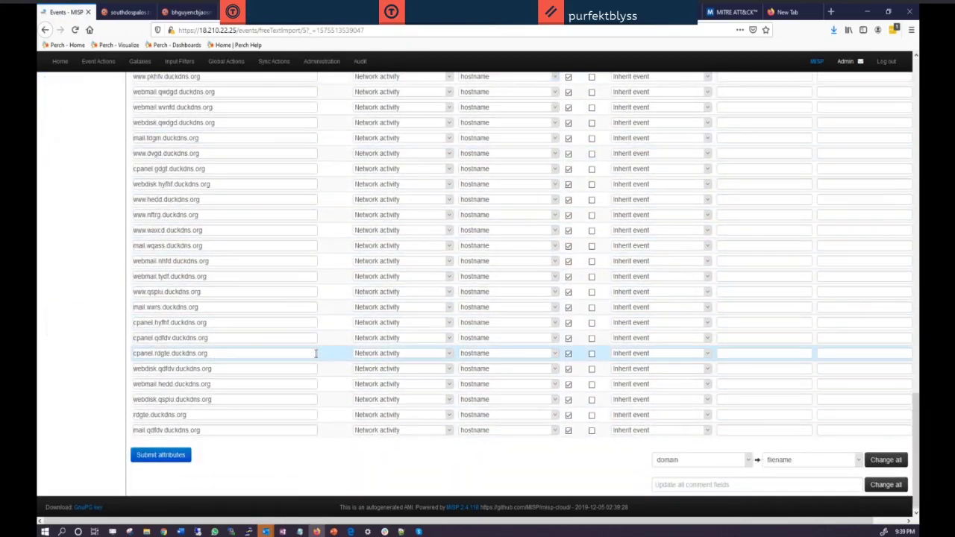
scroll(349, 227, up, 8)
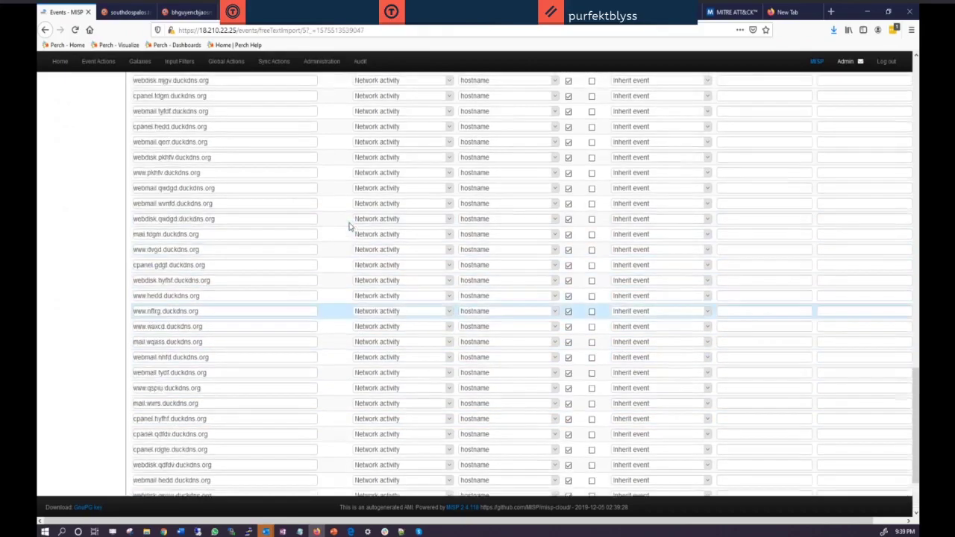
scroll(348, 226, up, 15)
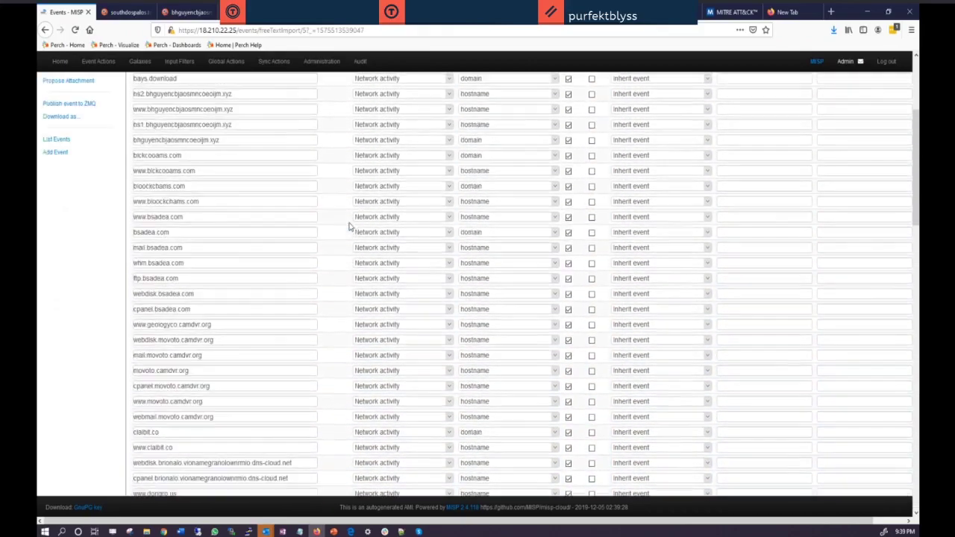
scroll(349, 227, up, 2)
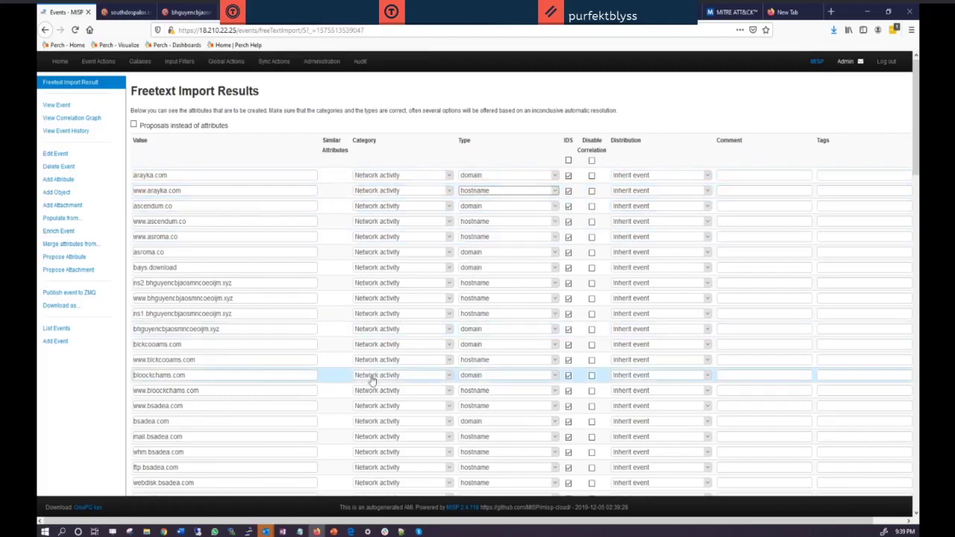
scroll(371, 379, down, 4)
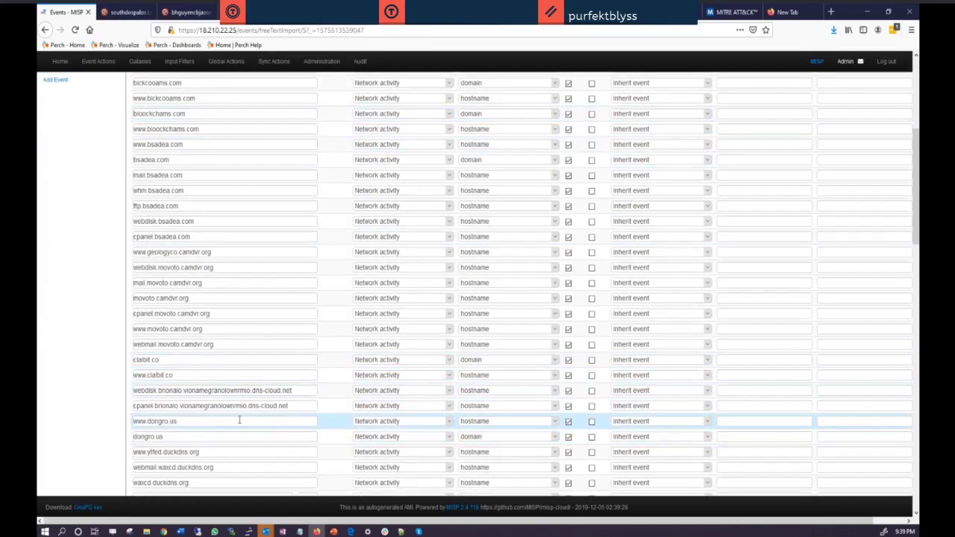
scroll(239, 417, down, 1)
scroll(239, 416, down, 7)
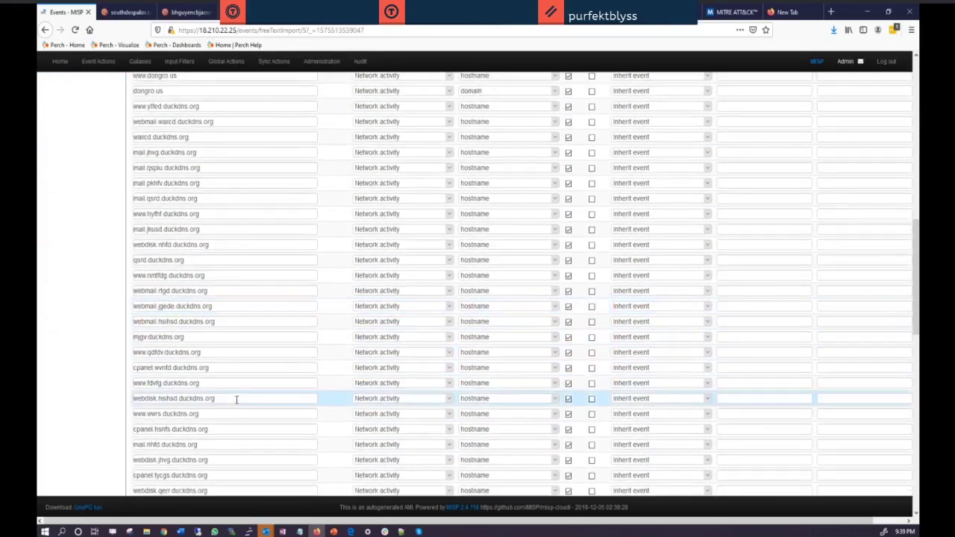
scroll(235, 388, down, 10)
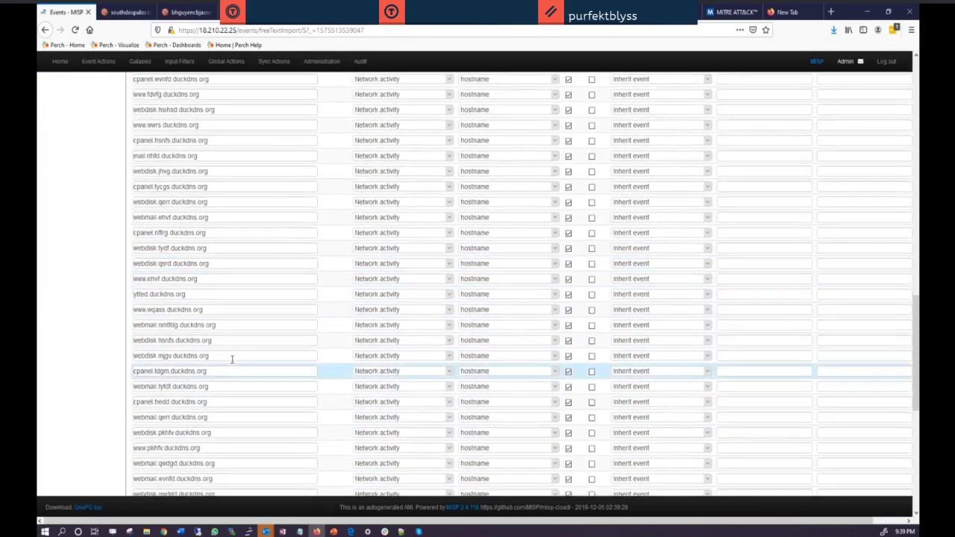
scroll(232, 348, down, 4)
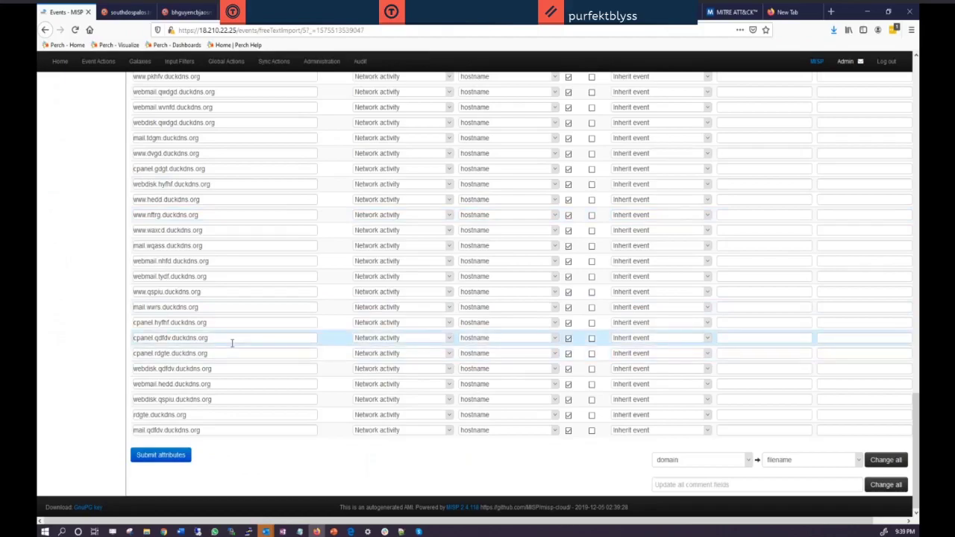
Submit all the detected domain and hostname attributes to the O365 Phish event
scroll(231, 342, up, 20)
scroll(231, 339, down, 15)
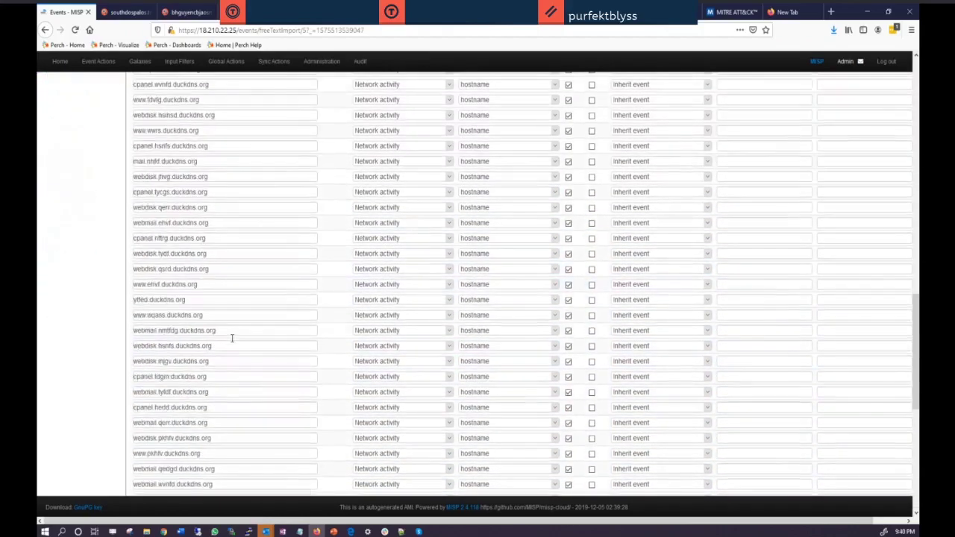
scroll(232, 338, down, 9)
click(165, 454)
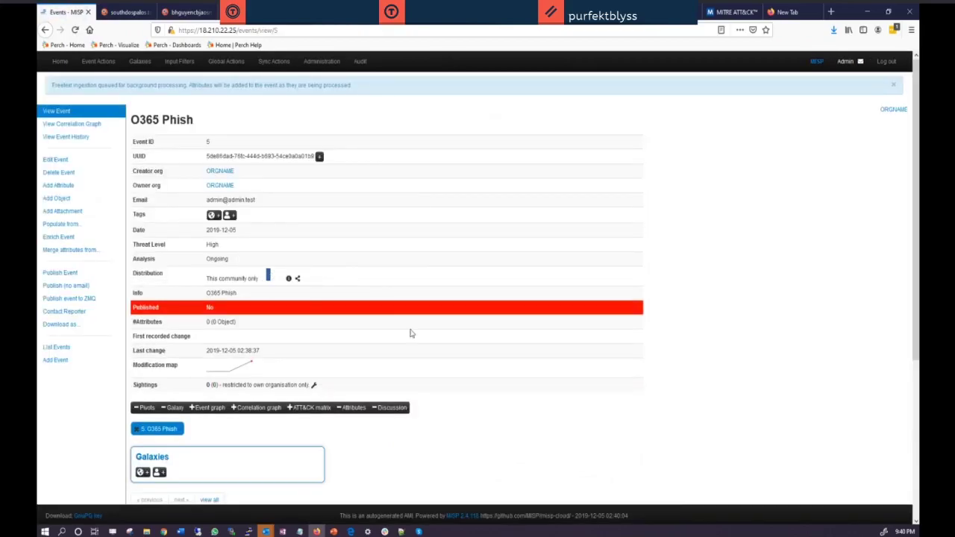
Reload the O365 Phish event page and examine the event details and its list of imported attributes
scroll(409, 315, down, 5)
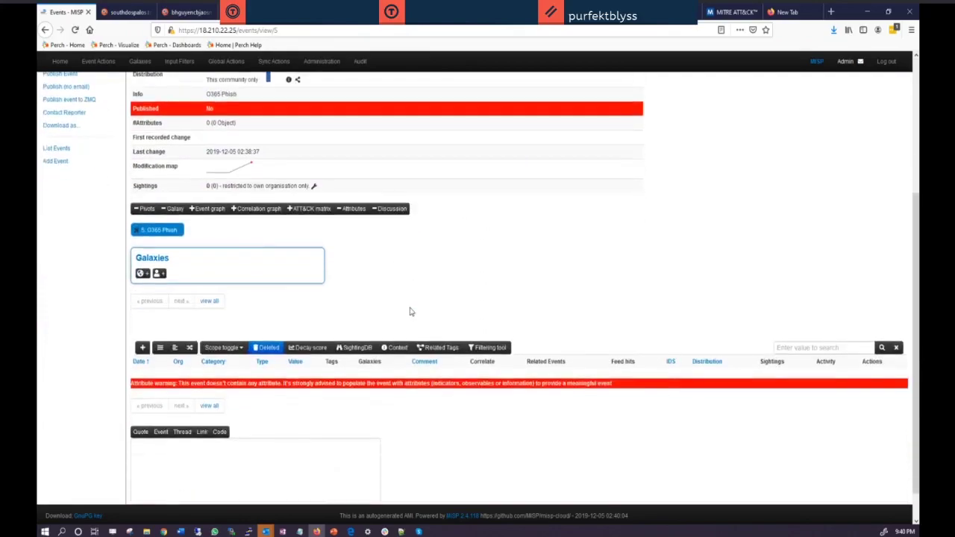
scroll(409, 312, up, 5)
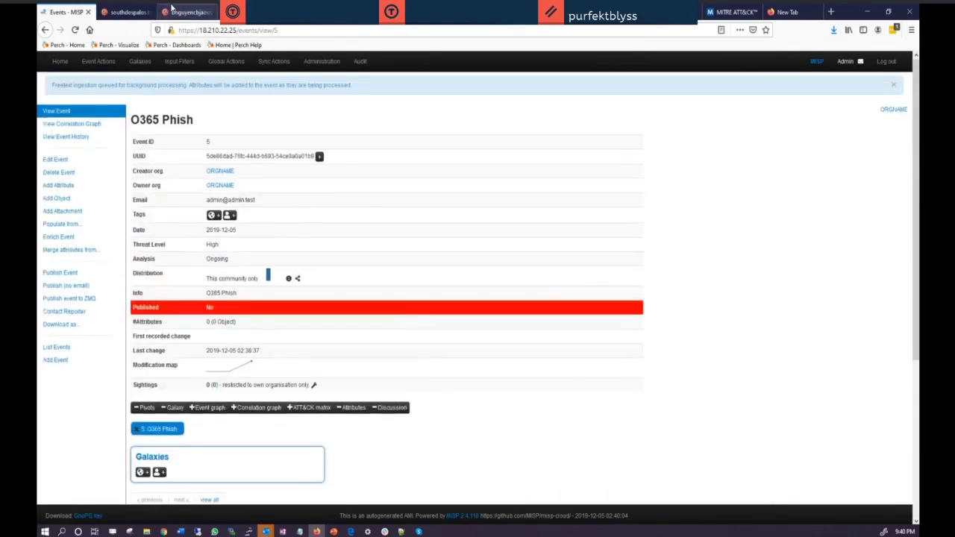
click(74, 31)
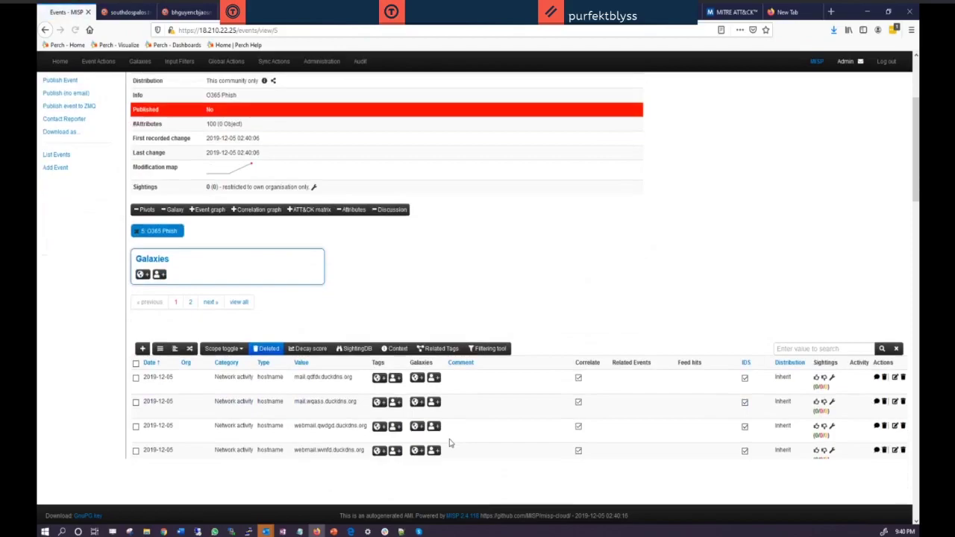
scroll(450, 443, down, 2)
scroll(448, 427, up, 5)
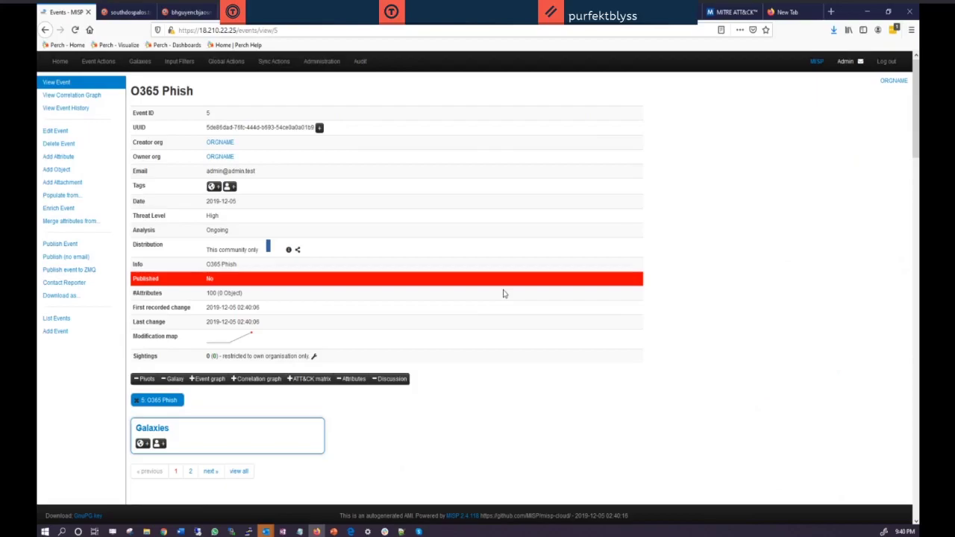
scroll(503, 290, down, 2)
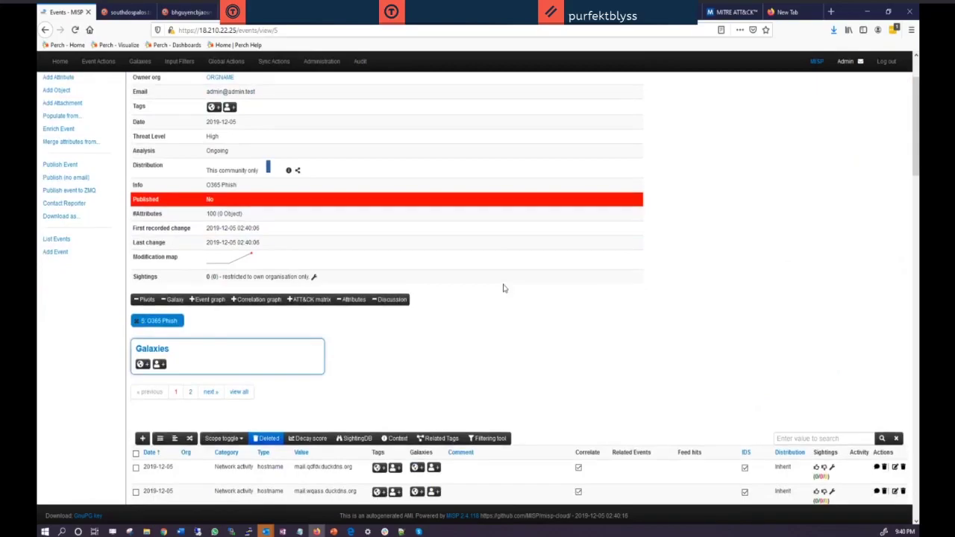
scroll(504, 289, down, 15)
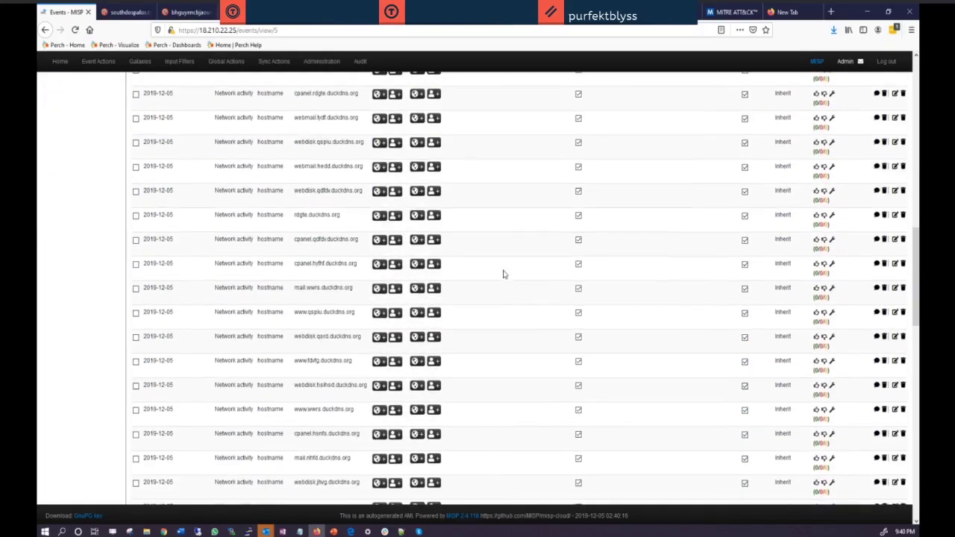
Start a new attribute for the O365 Phish event with category Network activity and type ip-dst
scroll(503, 273, down, 15)
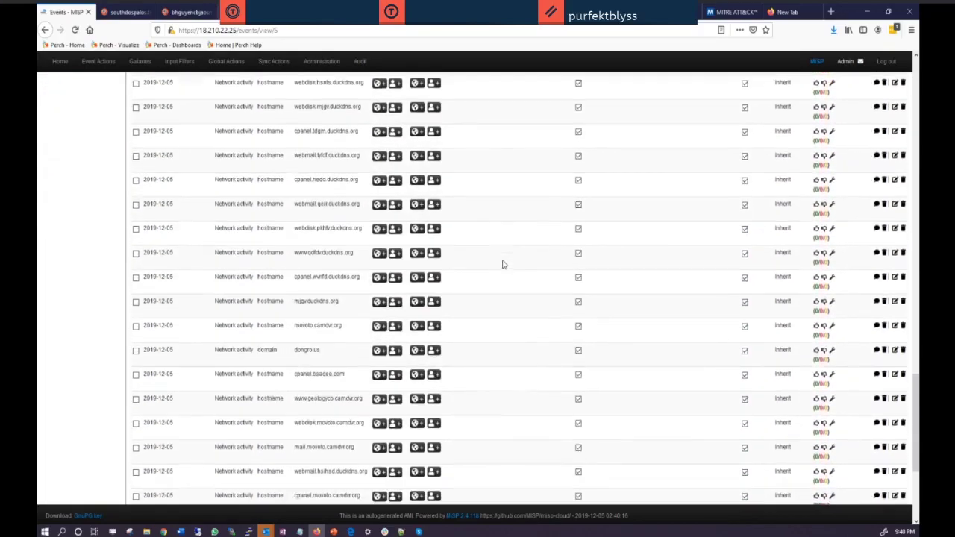
scroll(503, 264, up, 20)
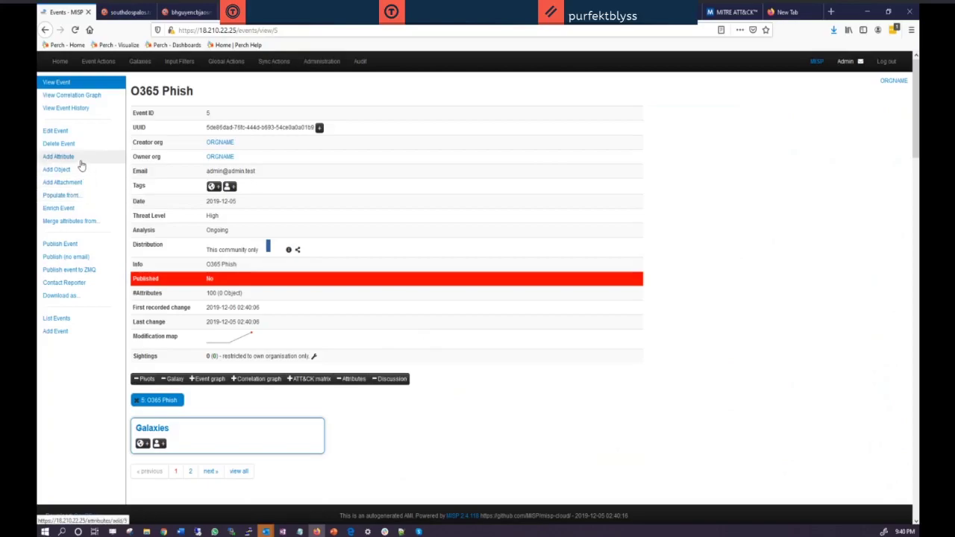
scroll(384, 412, down, 15)
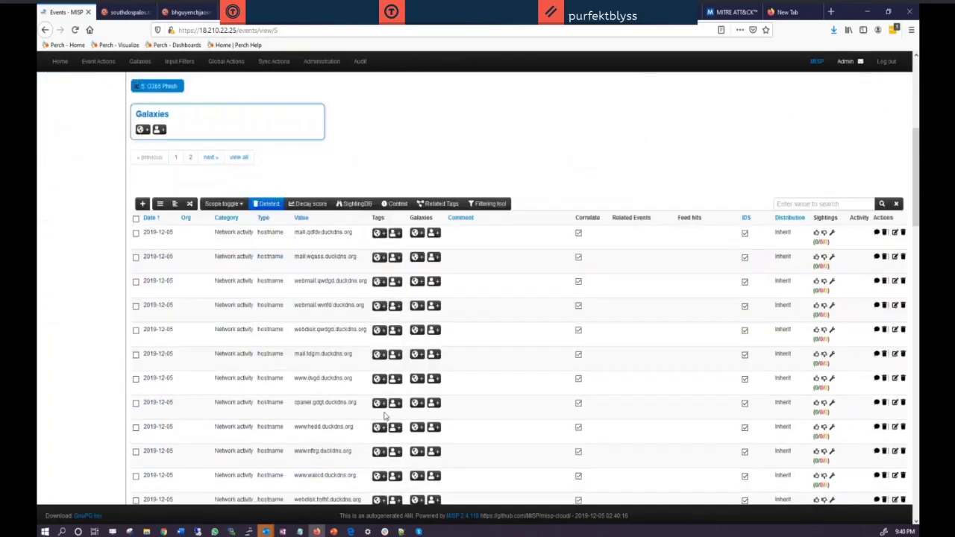
scroll(384, 412, up, 15)
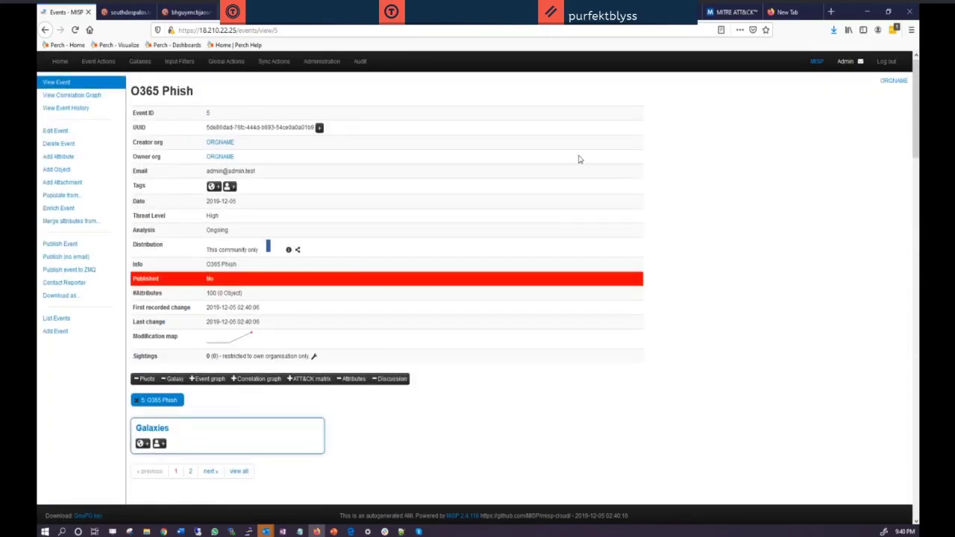
click(54, 157)
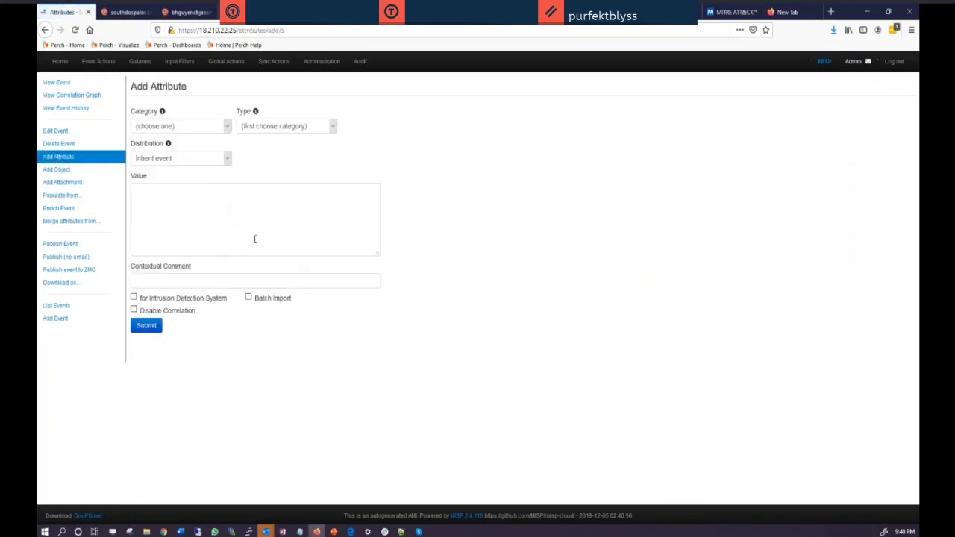
click(214, 211)
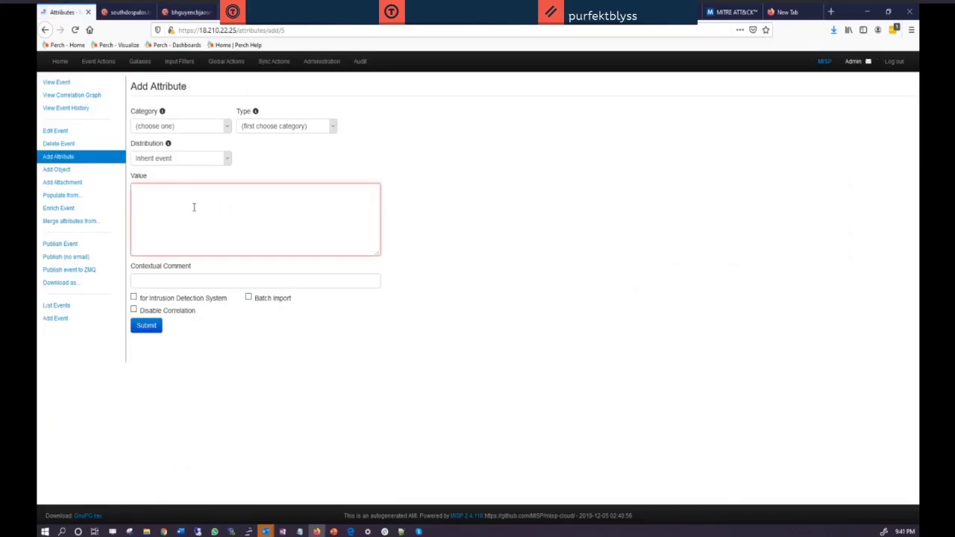
click(171, 127)
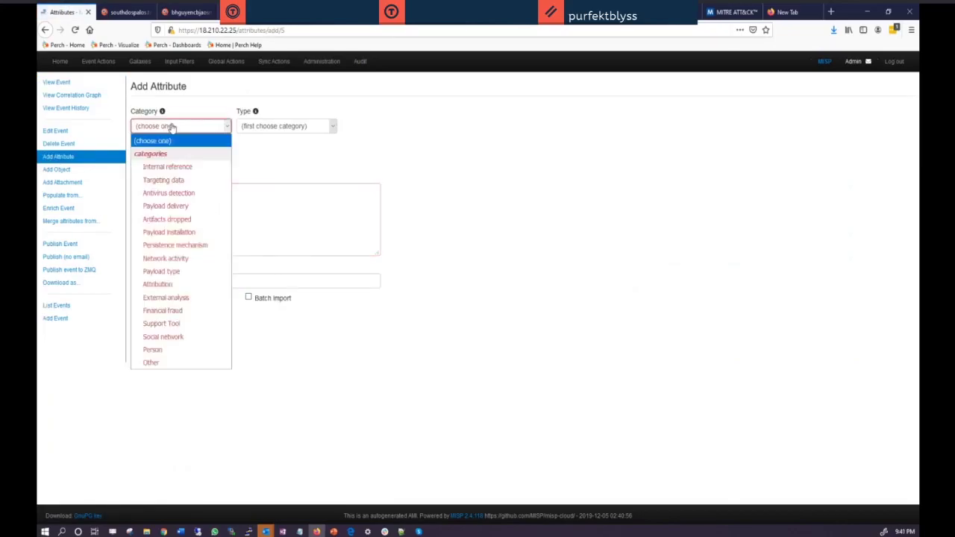
click(189, 262)
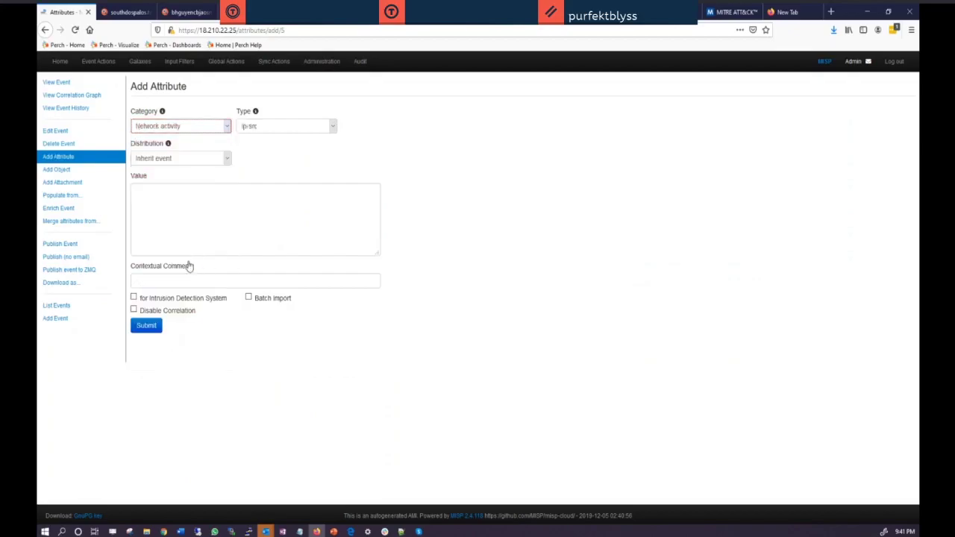
click(255, 129)
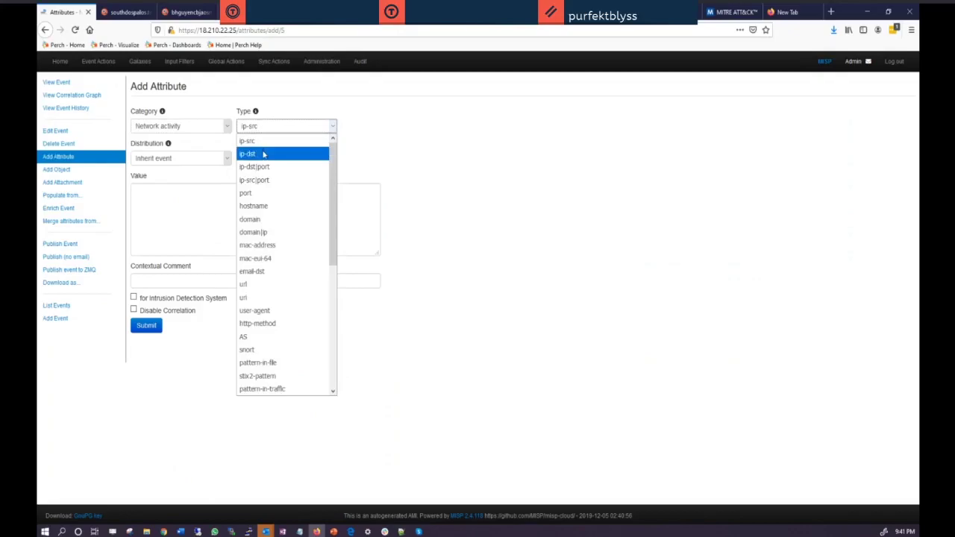
click(264, 154)
Set the attribute's value to 8.8.8.8 with the event's inherited distribution, flag it for Intrusion Detection System and submit it
click(207, 164)
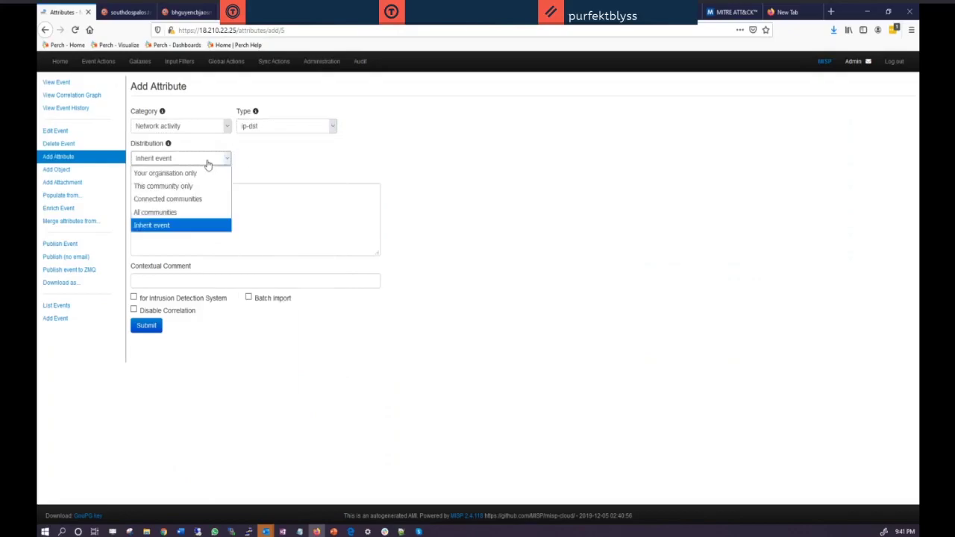
click(272, 212)
text(8)
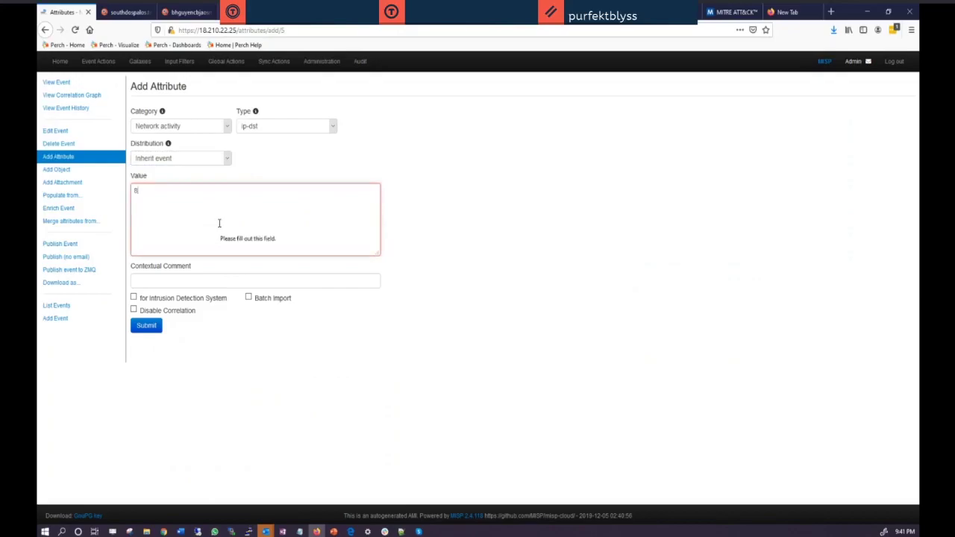
text(.8.8.8)
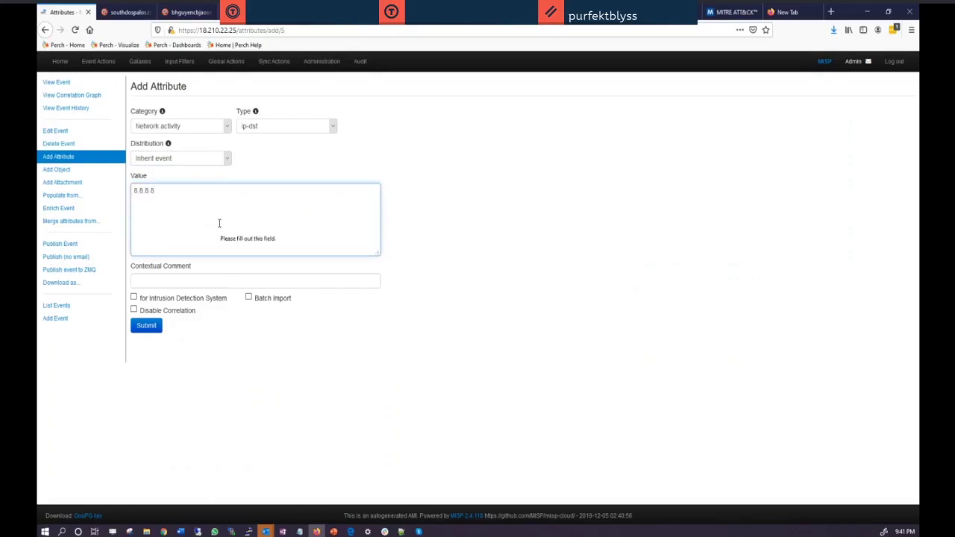
click(134, 298)
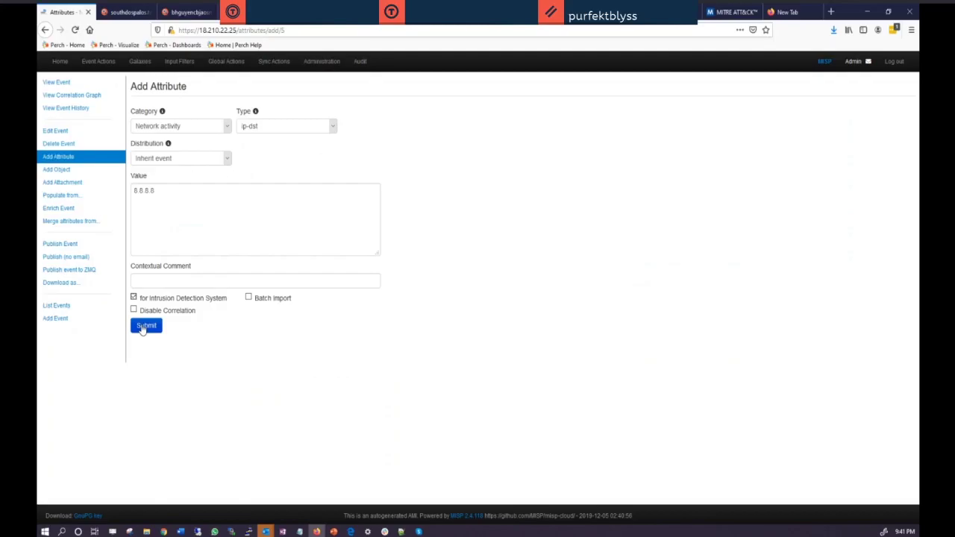
click(146, 326)
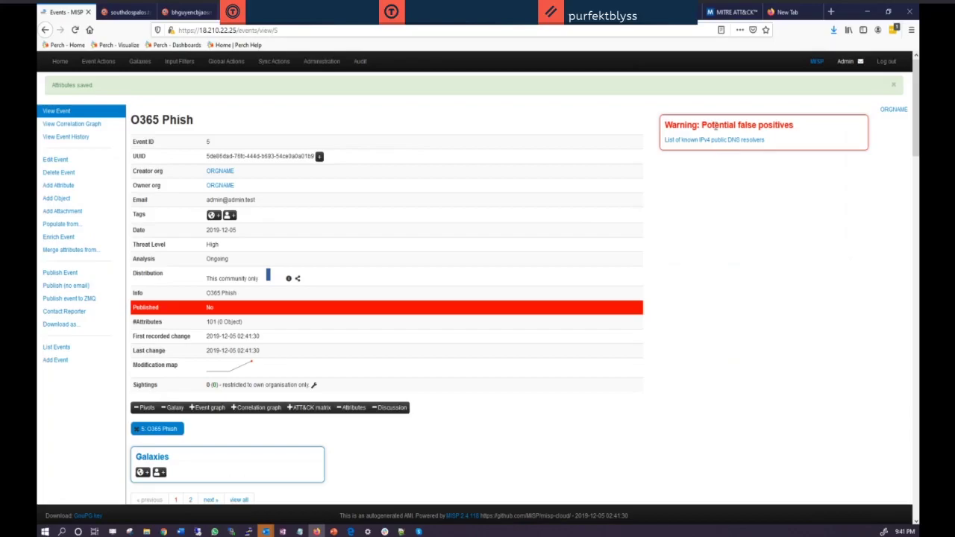
Open the warning list of known IPv4 public DNS resolvers from the event's false-positive notice and examine its details and values
triple_click(686, 127)
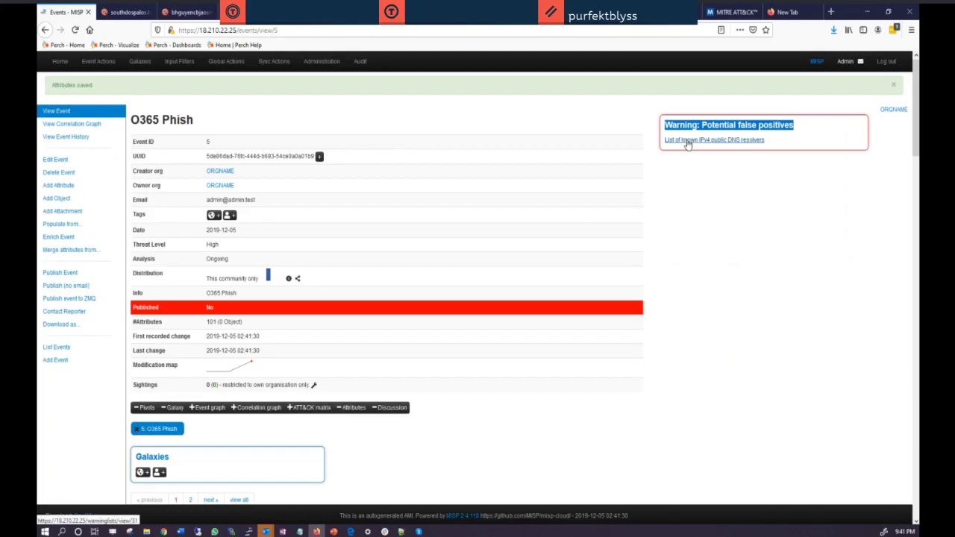
click(687, 144)
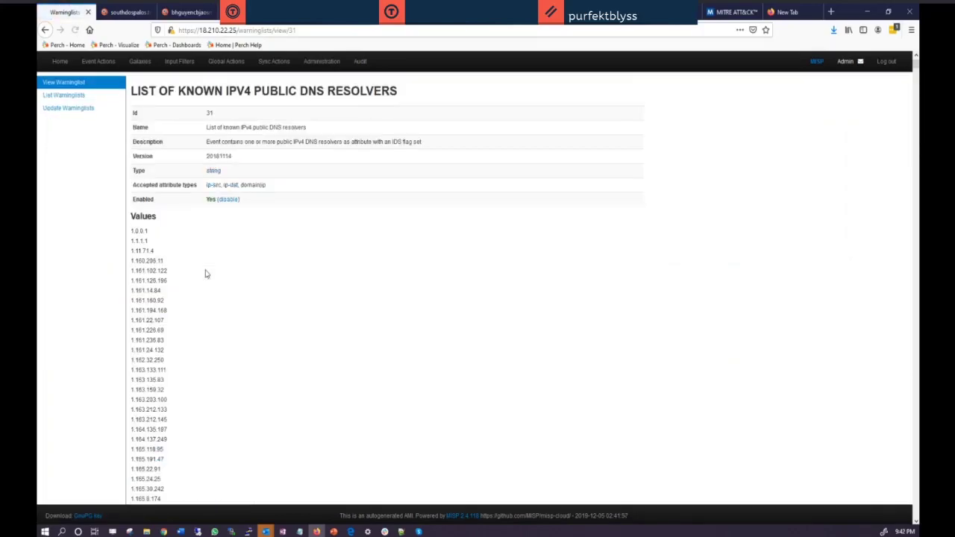
scroll(205, 272, down, 10)
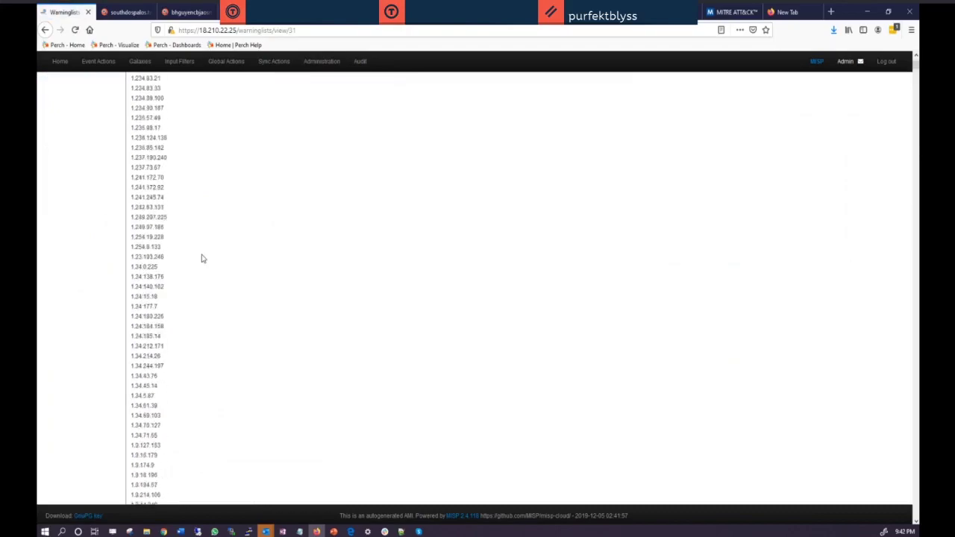
scroll(201, 258, down, 15)
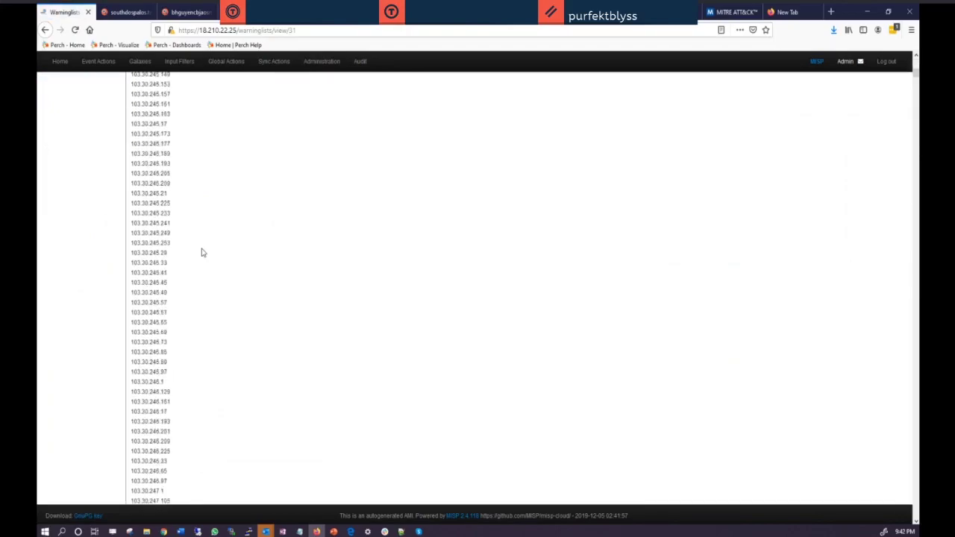
scroll(201, 253, down, 15)
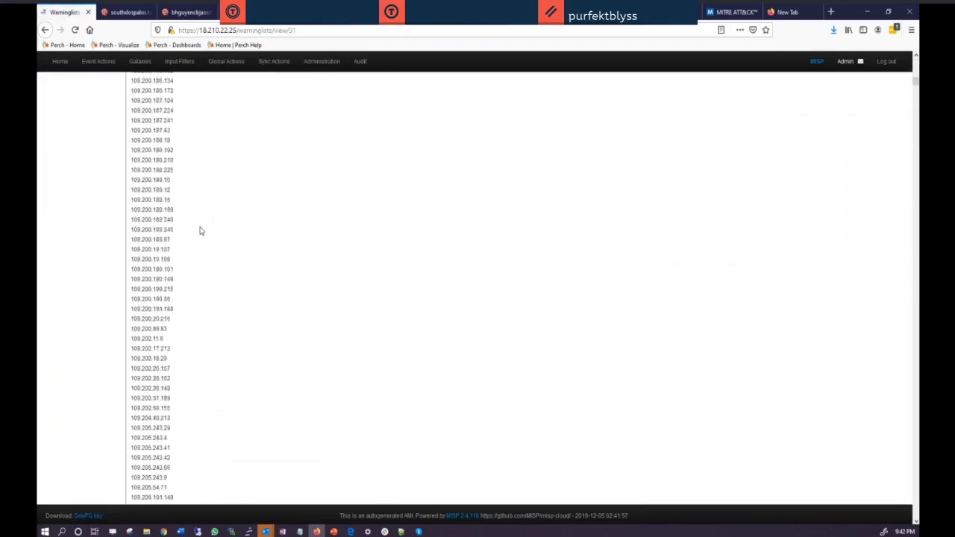
scroll(200, 227, down, 10)
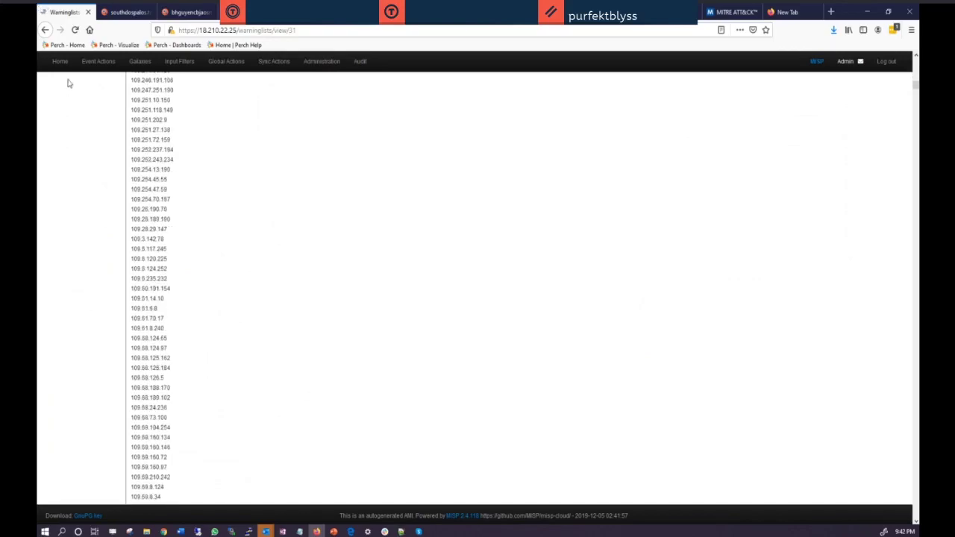
Return to the O365 Phish event, unset the IDS flag of the 8.8.8.8 attribute and permanently delete that attribute
click(46, 30)
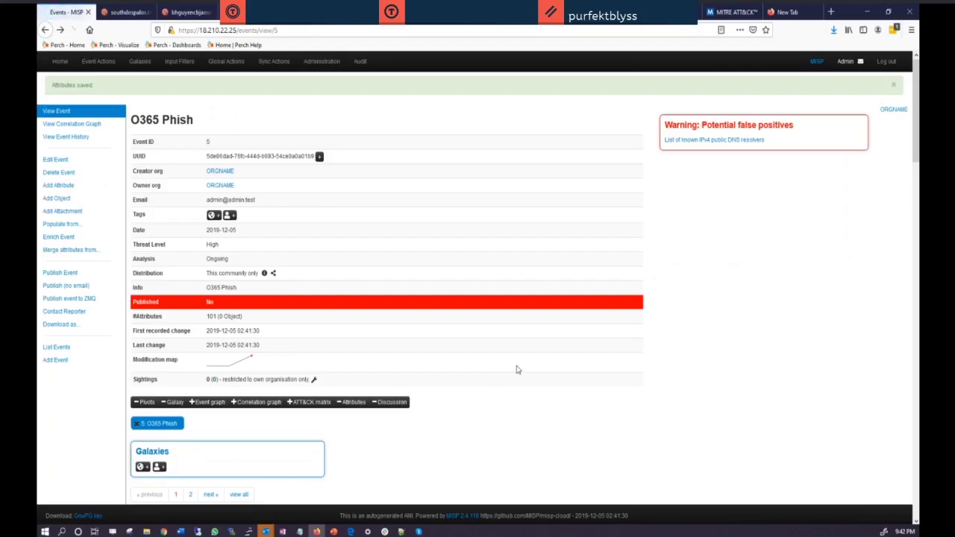
scroll(517, 369, down, 5)
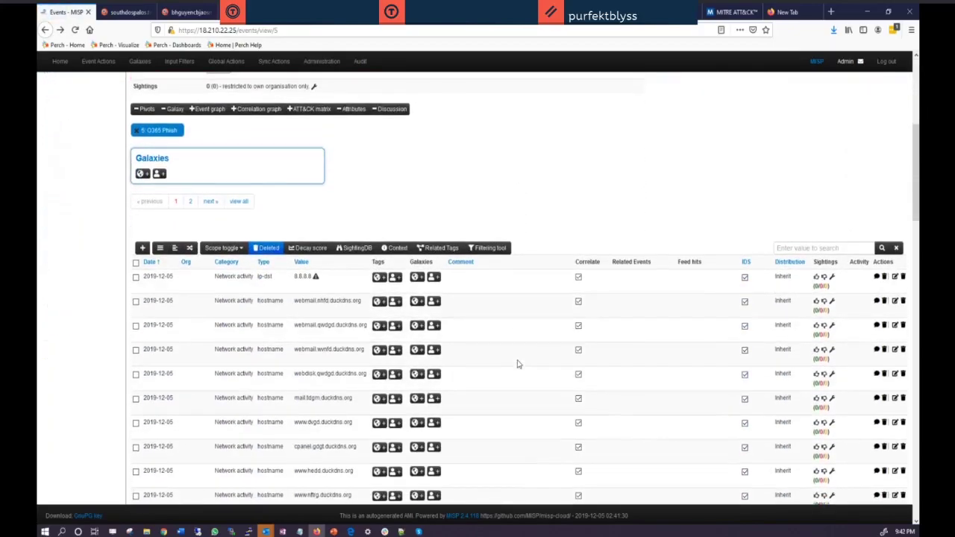
scroll(517, 364, down, 1)
mouse_move(316, 209)
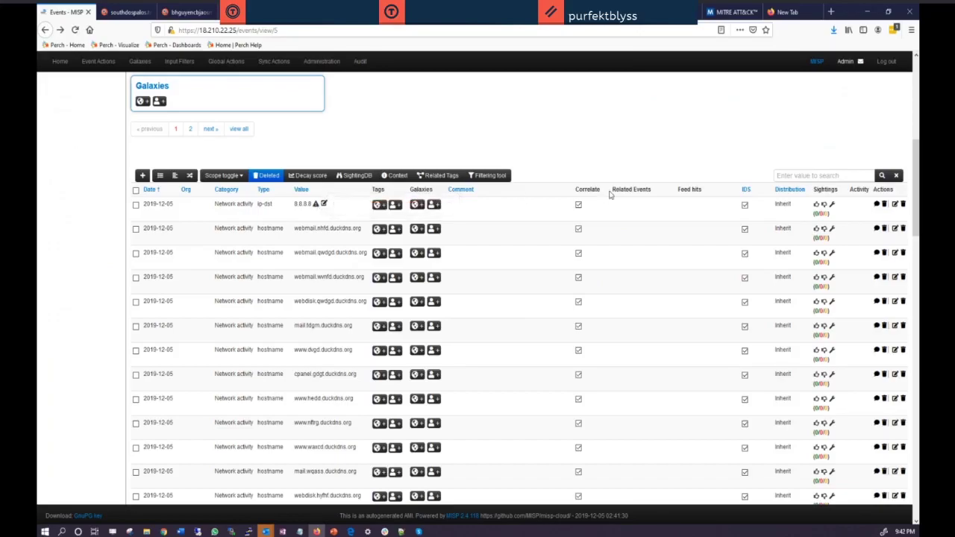
click(745, 206)
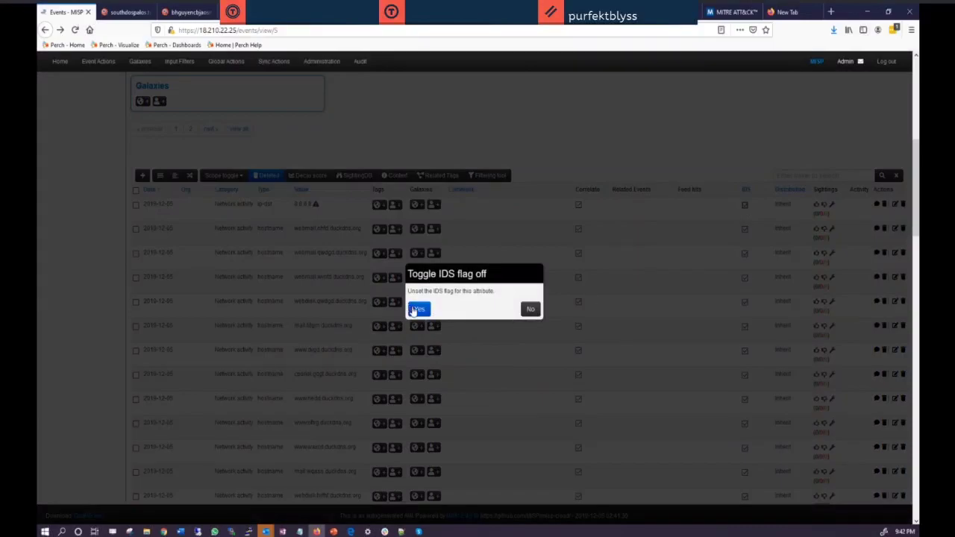
click(415, 307)
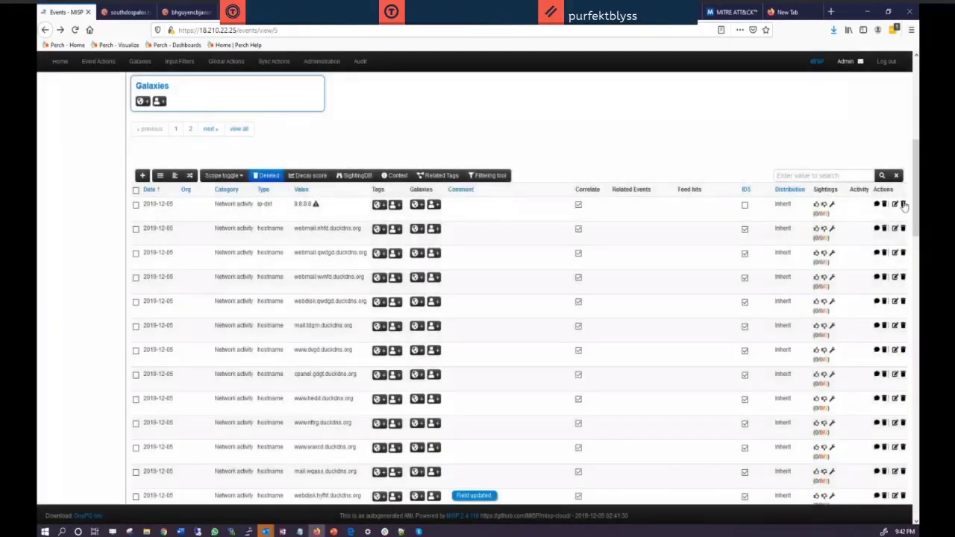
click(903, 205)
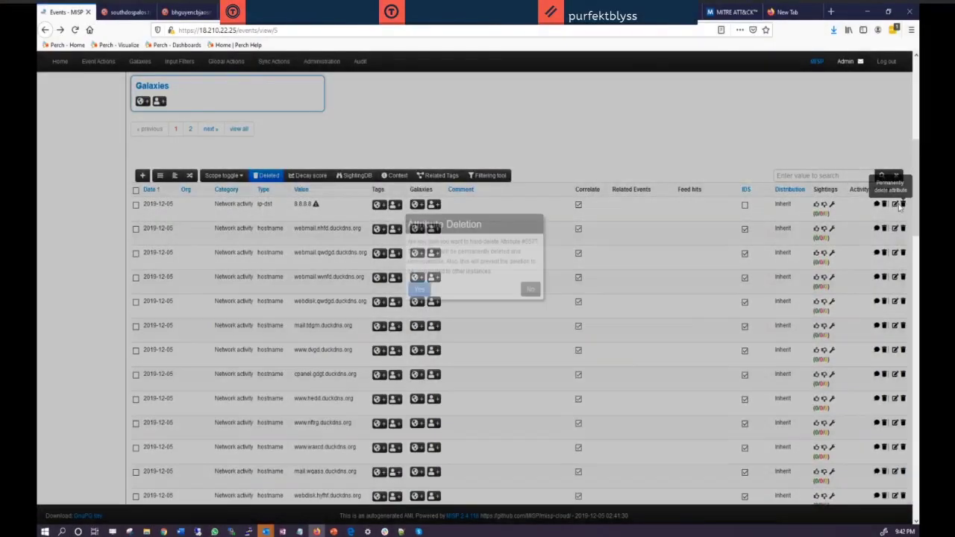
click(419, 289)
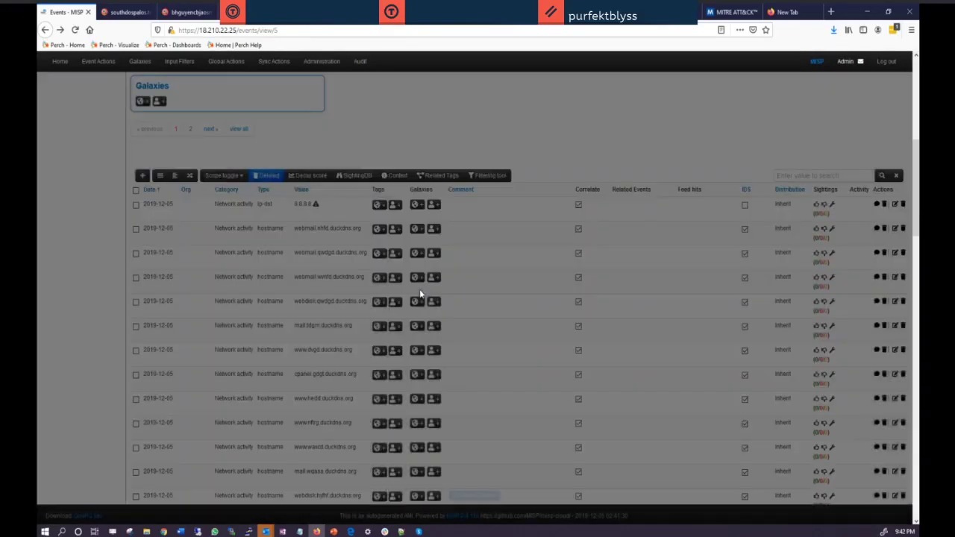
Check the O365 Phish event's remaining attributes and its Published status, and open the list of all events
scroll(188, 381, down, 5)
scroll(187, 381, down, 5)
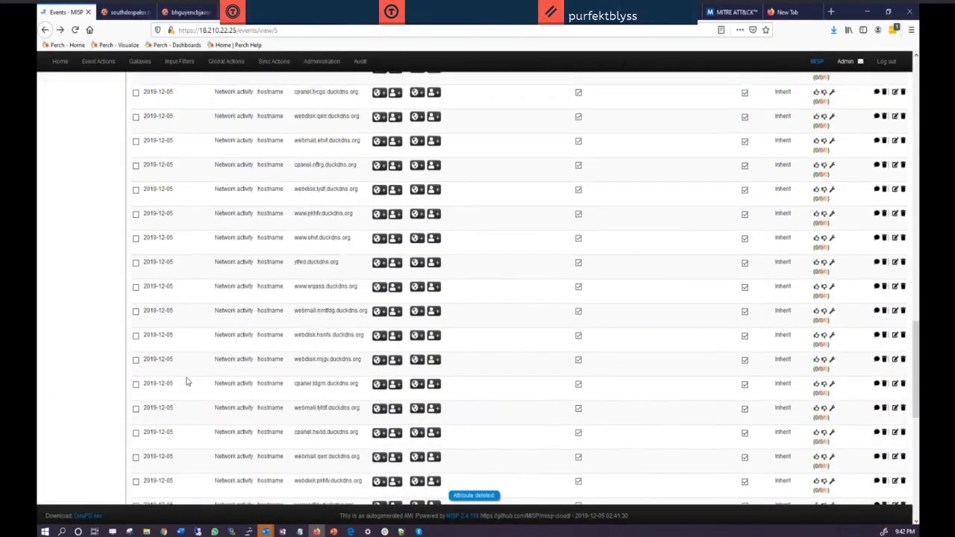
scroll(187, 381, up, 15)
scroll(187, 381, up, 3)
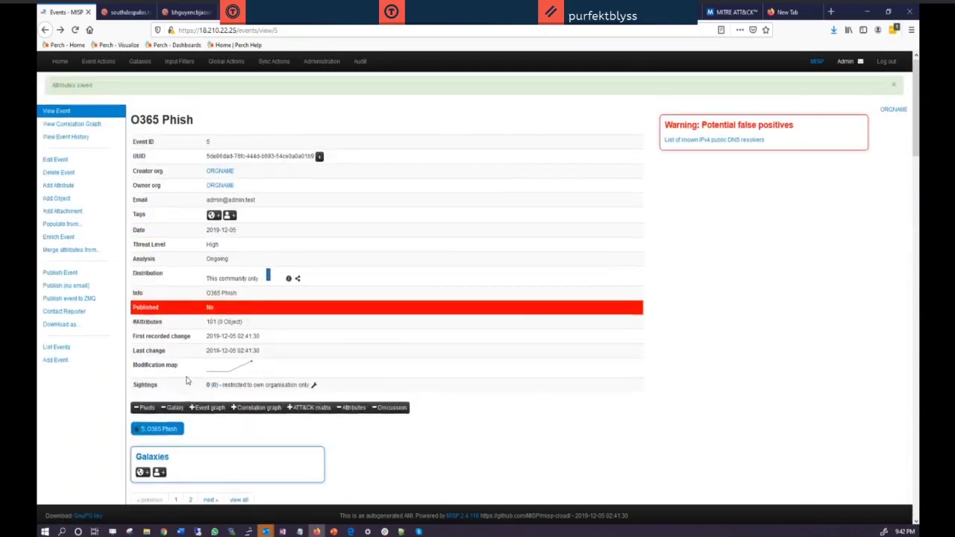
drag(147, 302, 233, 304)
click(62, 63)
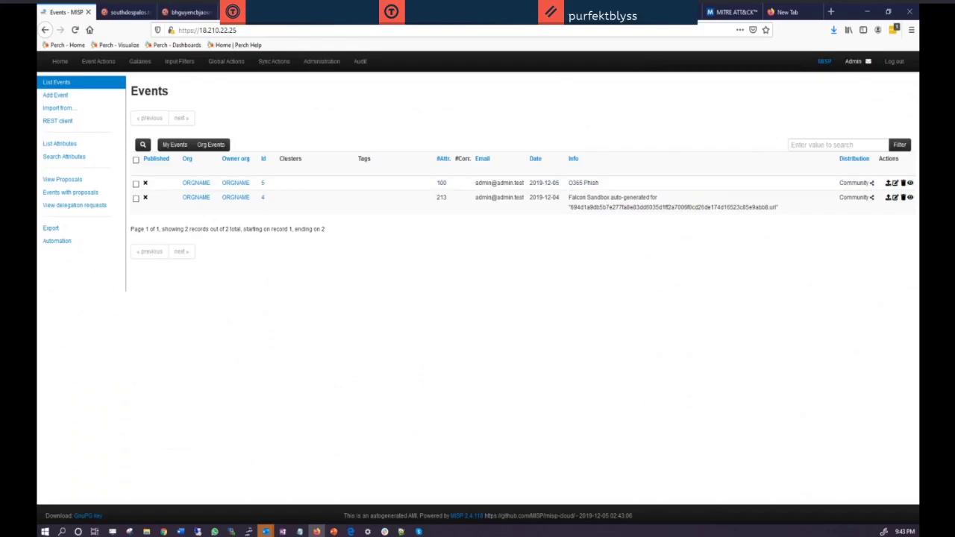
Switch to Hybrid Analysis, open the latest sandbox file submissions and examine their threat levels and analysis summaries
key(ctrl+Tab)
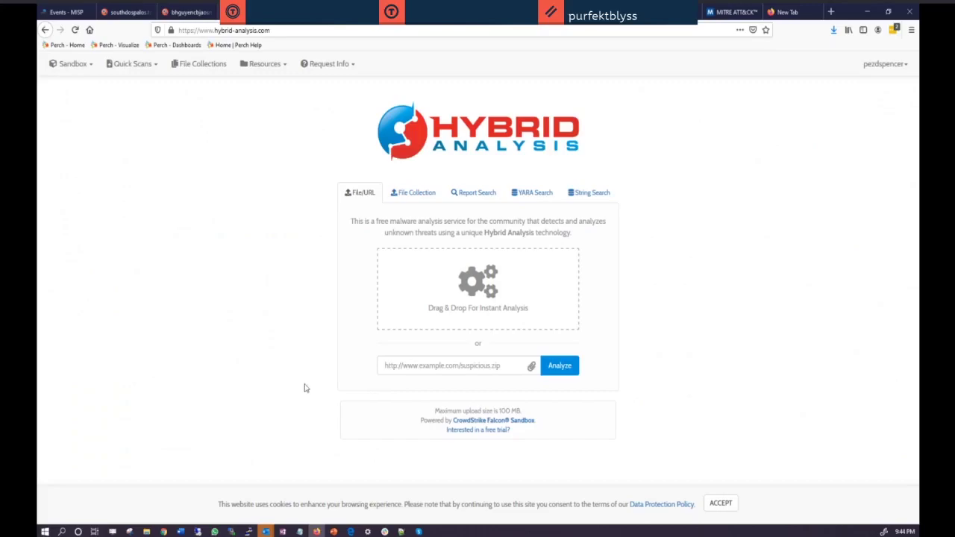
click(75, 64)
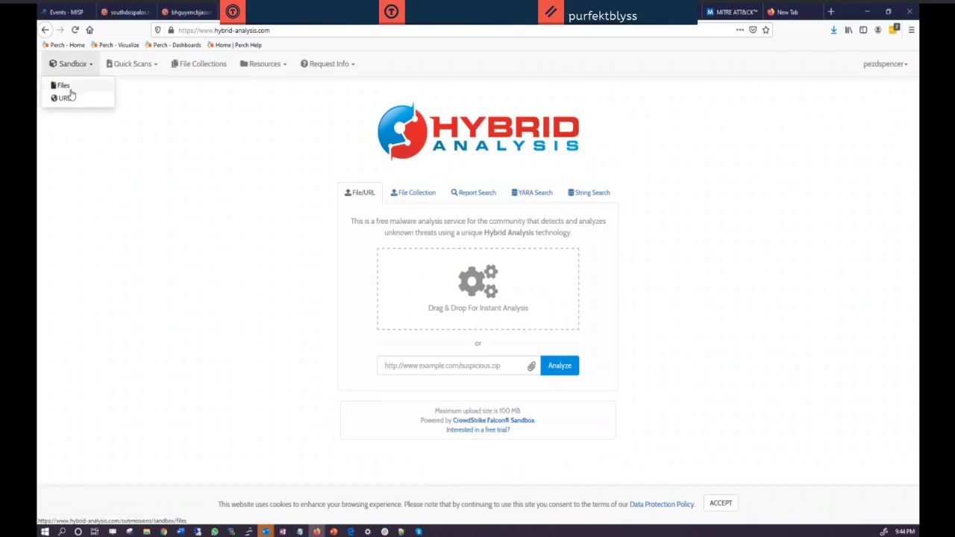
click(72, 93)
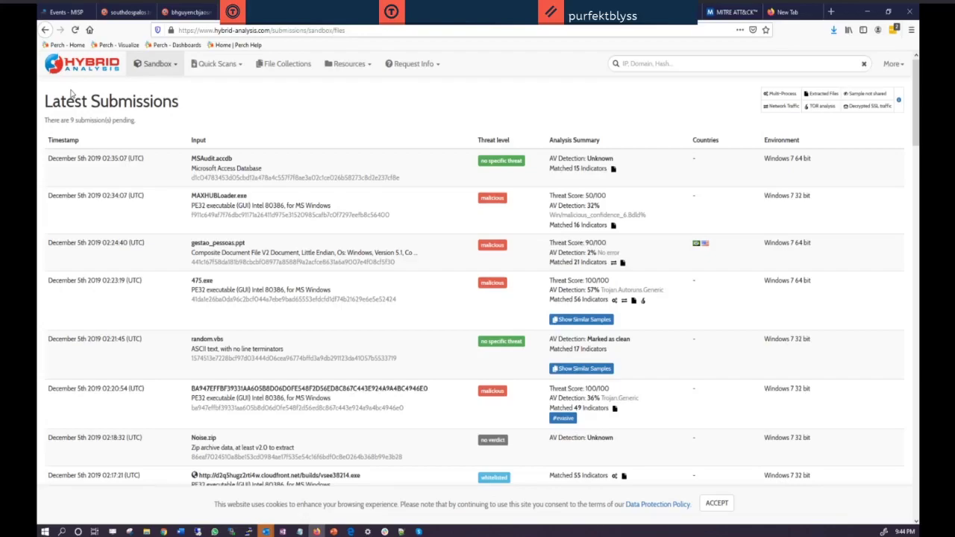
scroll(72, 92, down, 5)
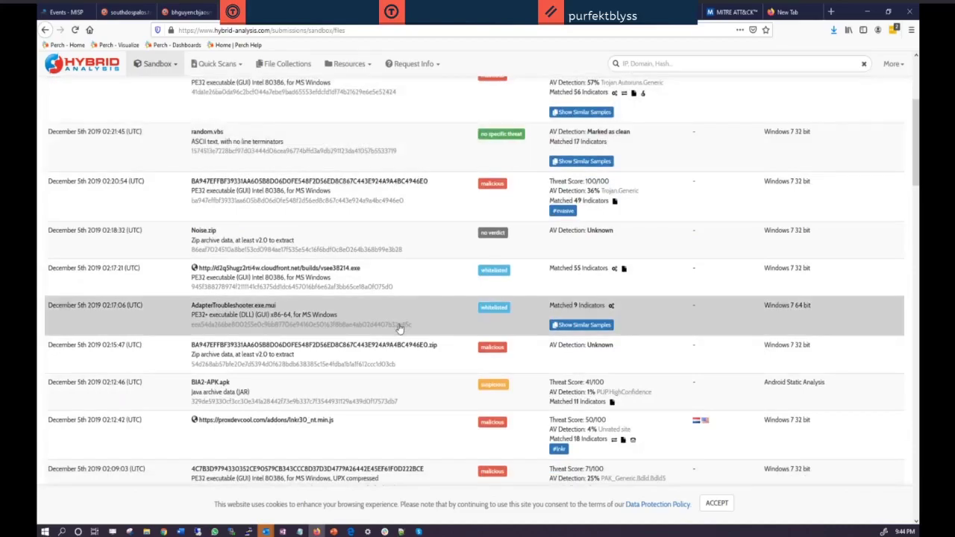
scroll(373, 393, down, 6)
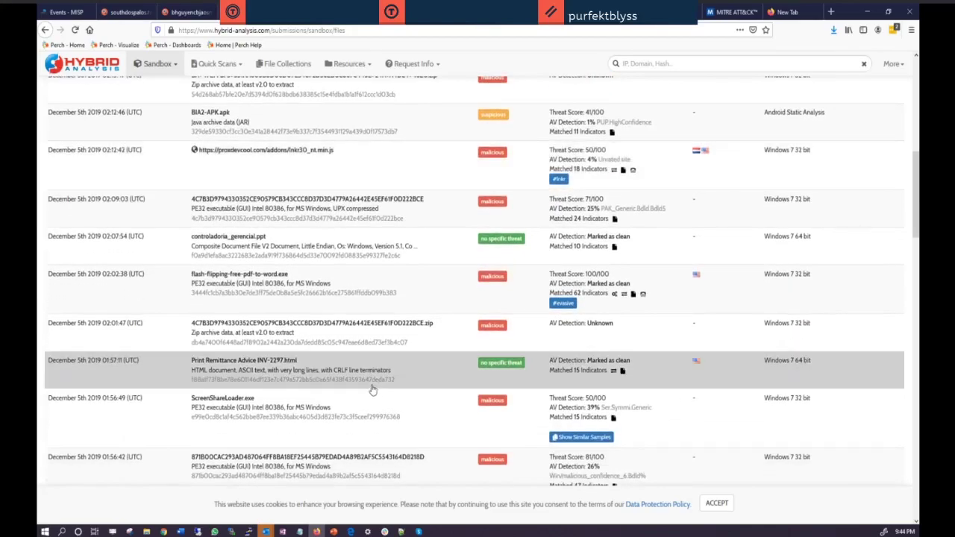
Look back through the latest sandbox submissions and open the analysis report of gestao_pessoas.ppt
scroll(373, 387, down, 1)
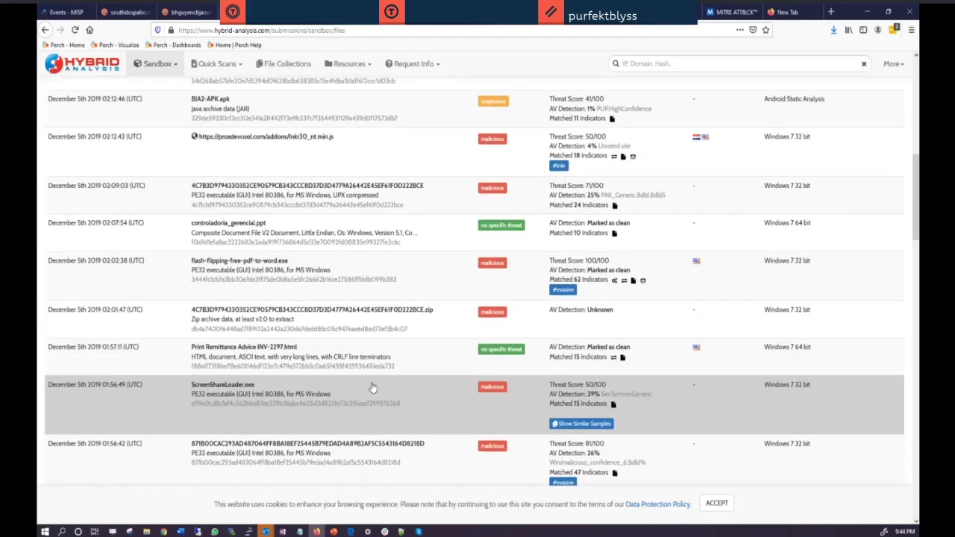
scroll(373, 386, up, 5)
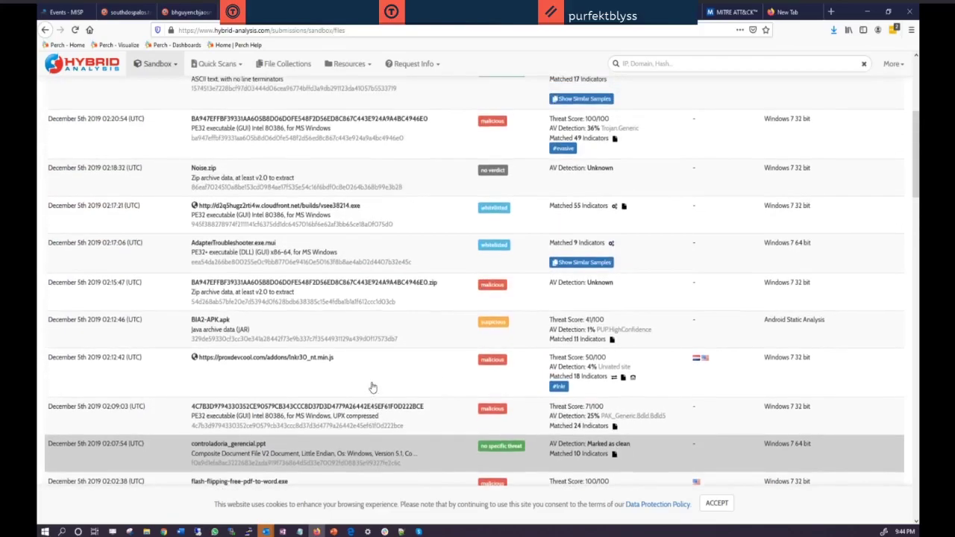
scroll(373, 387, up, 2)
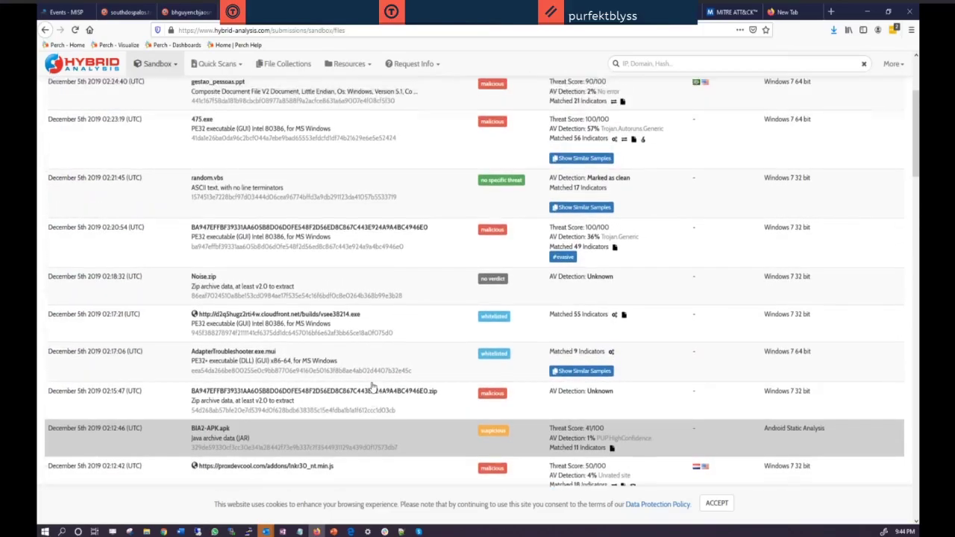
scroll(373, 386, up, 2)
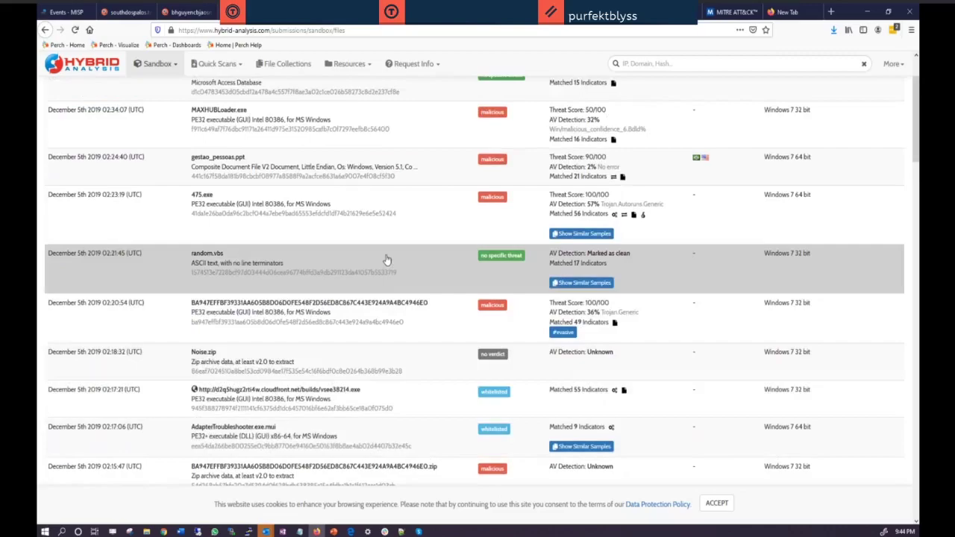
scroll(386, 260, up, 2)
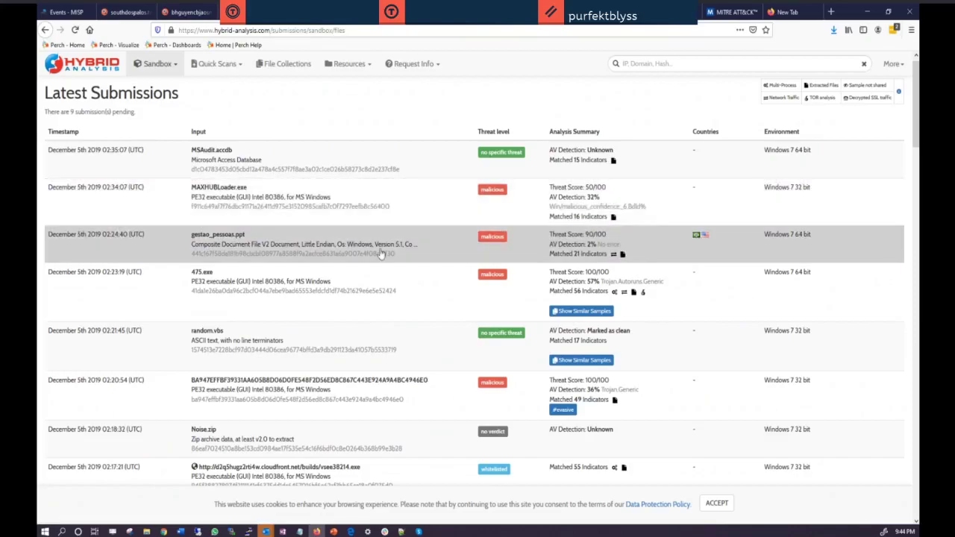
click(339, 239)
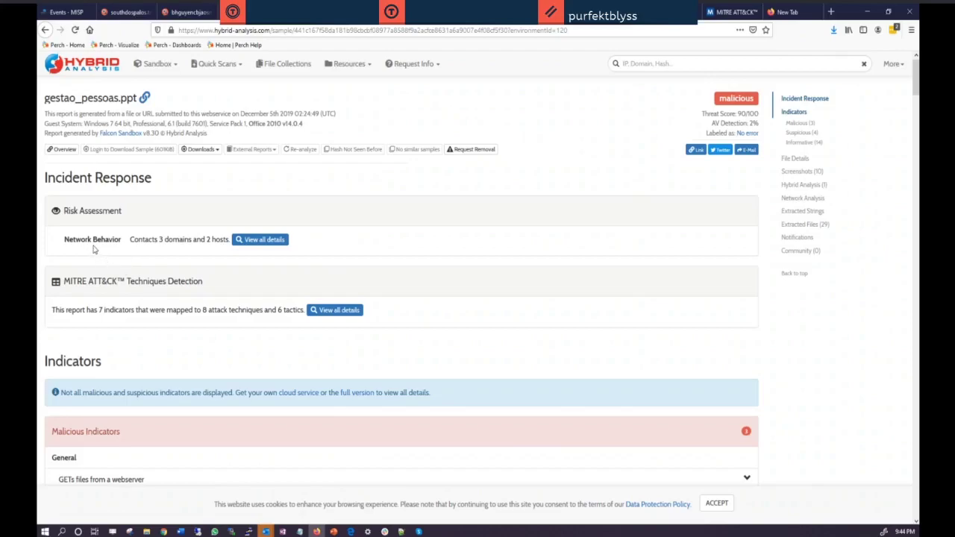
View the details of the report's MITRE ATT&CK Techniques Detection matrix and close it
scroll(94, 249, down, 1)
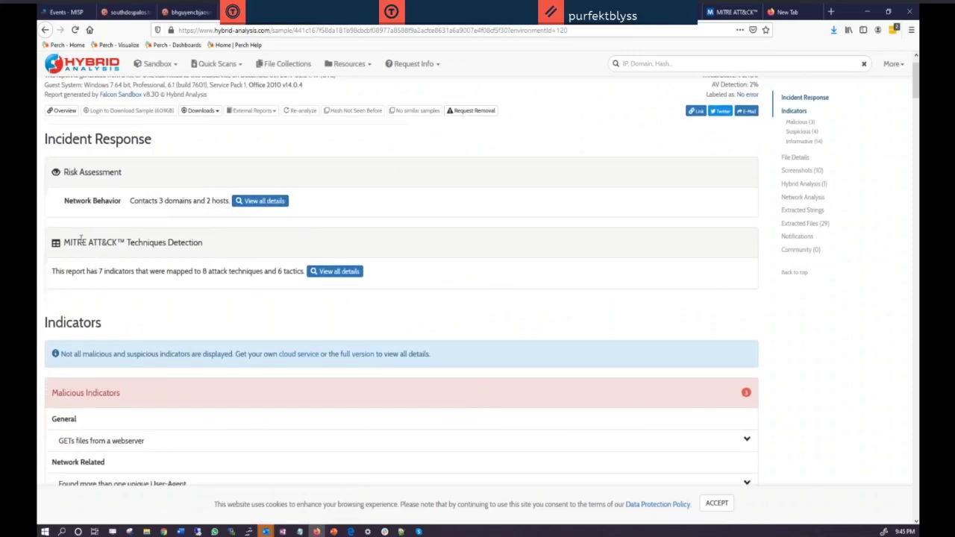
drag(80, 238, 252, 245)
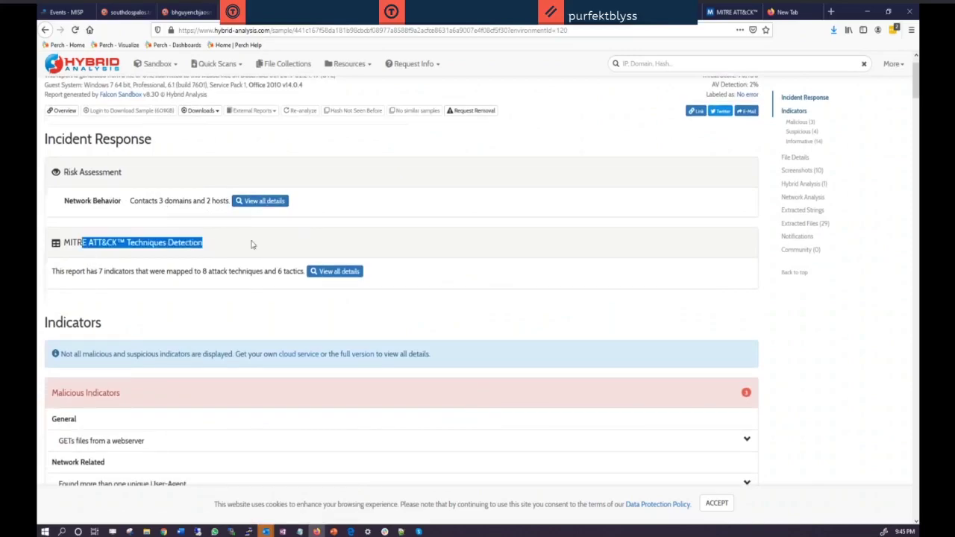
click(355, 273)
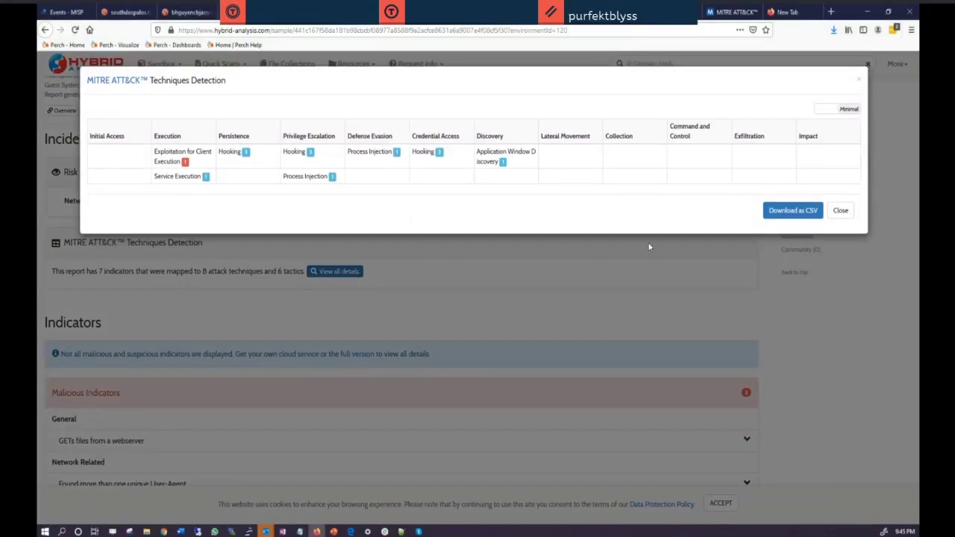
click(840, 211)
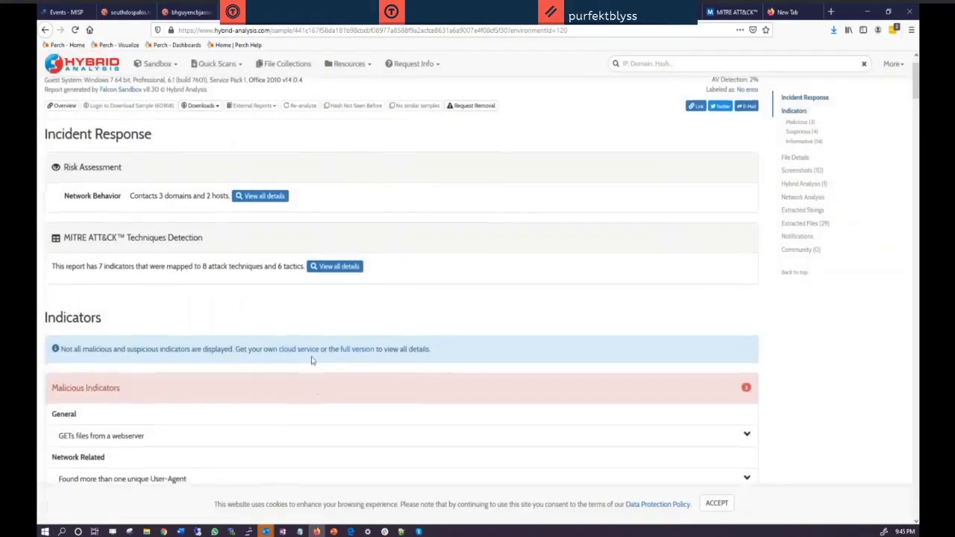
Open the report's network behavior details and examine the domains listed under DNS Requests
click(264, 196)
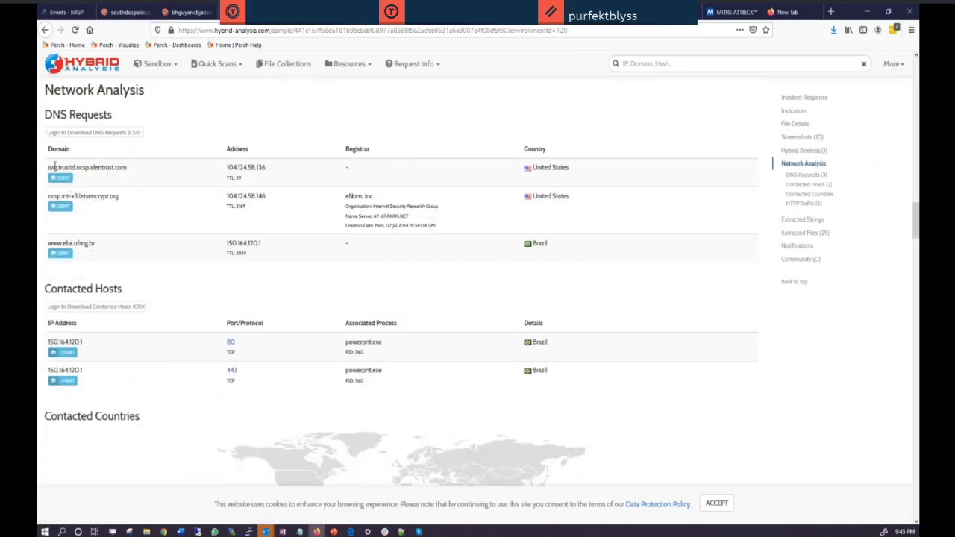
drag(48, 167, 227, 167)
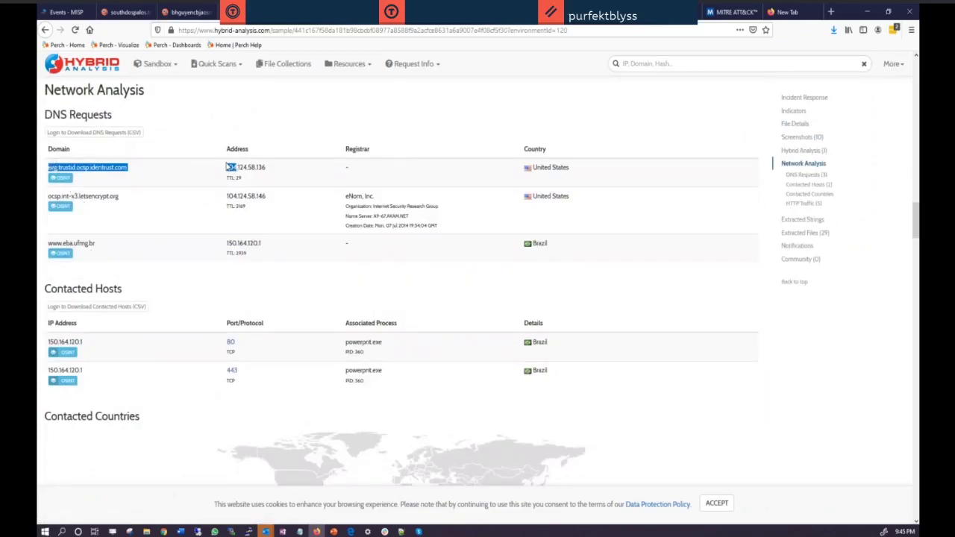
triple_click(95, 195)
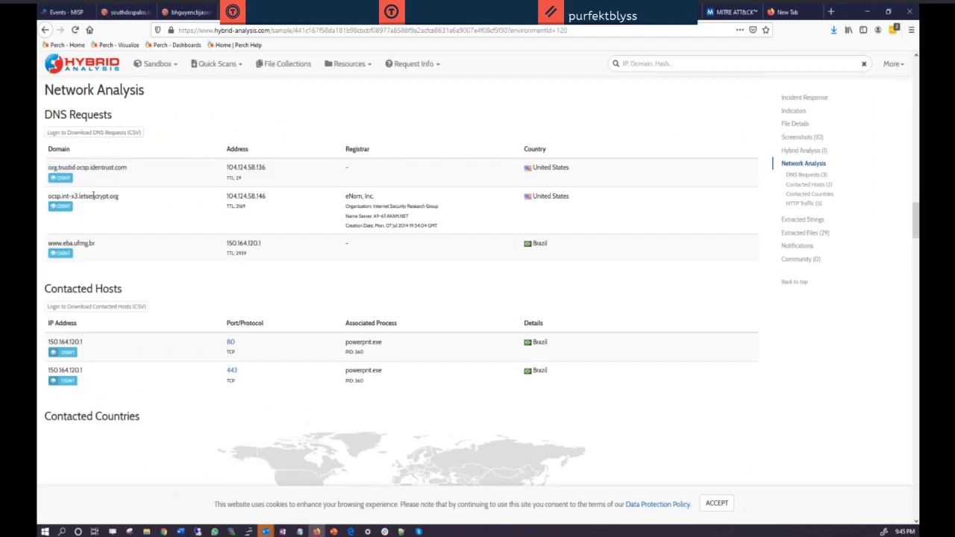
triple_click(85, 241)
Enlarge the sandbox screenshots from the opened PowerPoint slide onward, view them through to the last image and close the viewer
scroll(113, 199, up, 5)
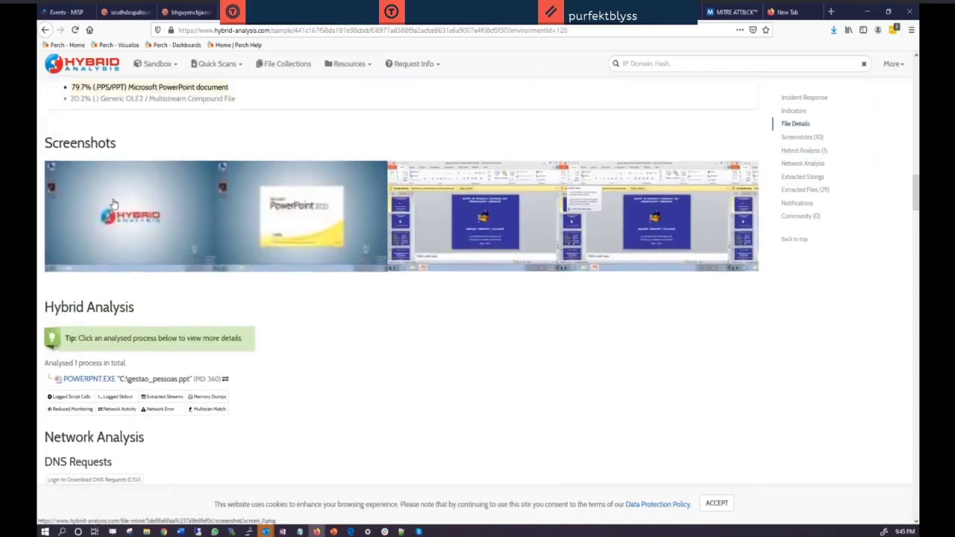
click(502, 277)
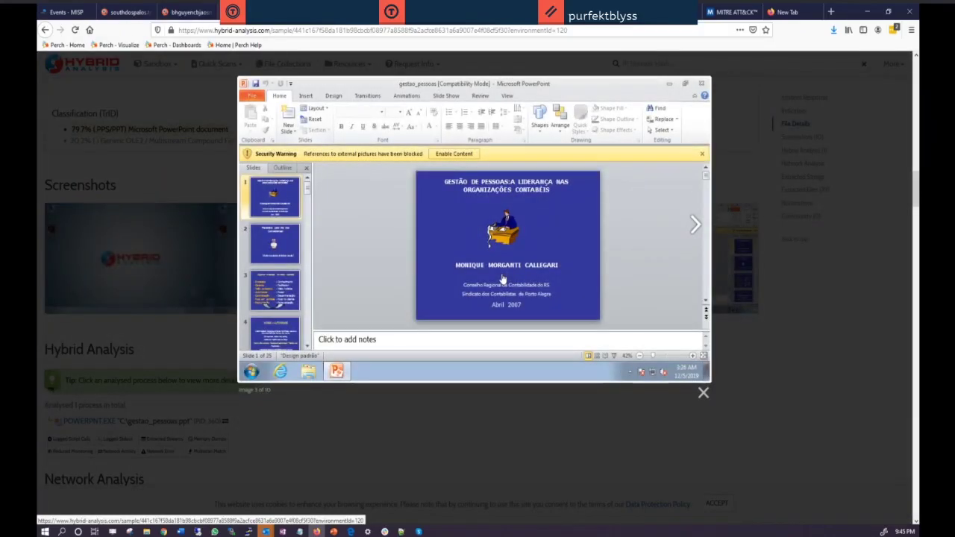
click(502, 277)
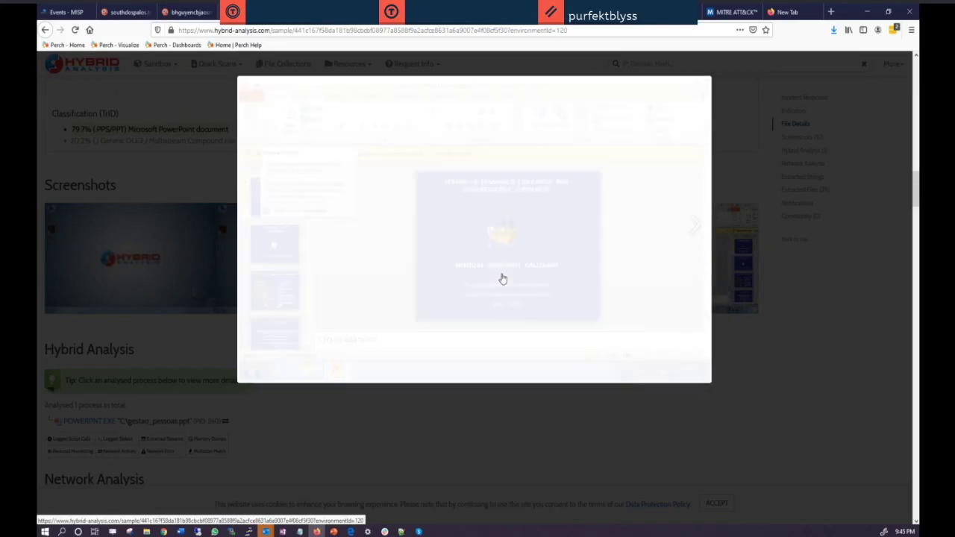
click(502, 277)
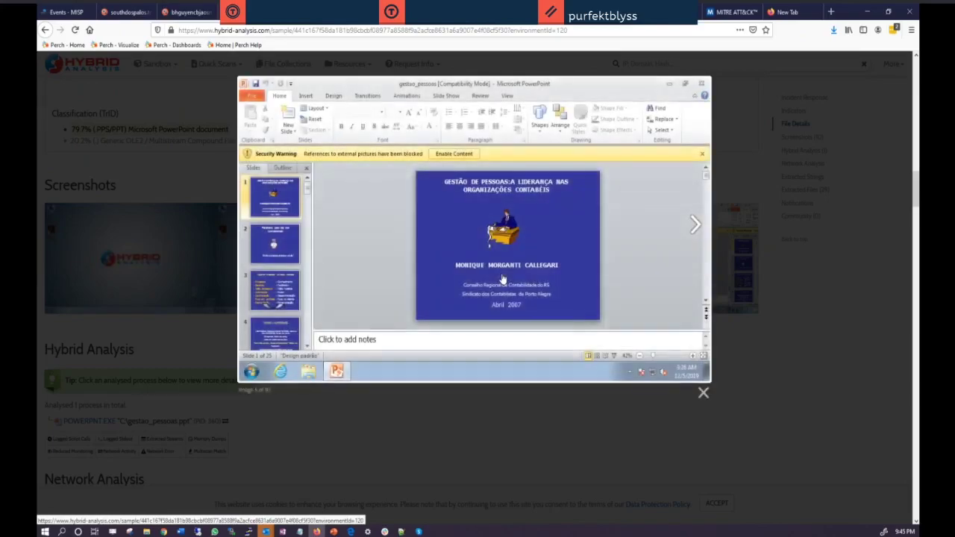
click(502, 278)
click(502, 278)
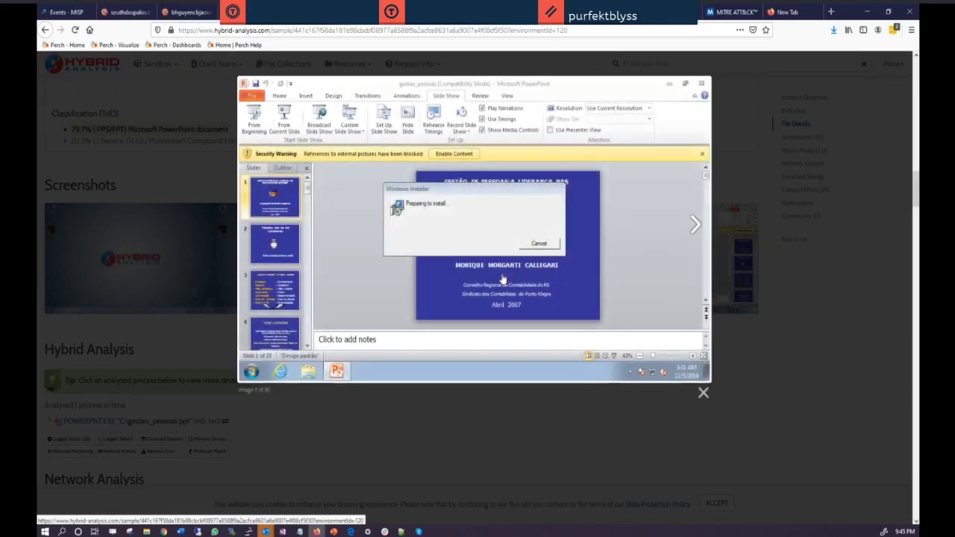
click(502, 277)
click(503, 277)
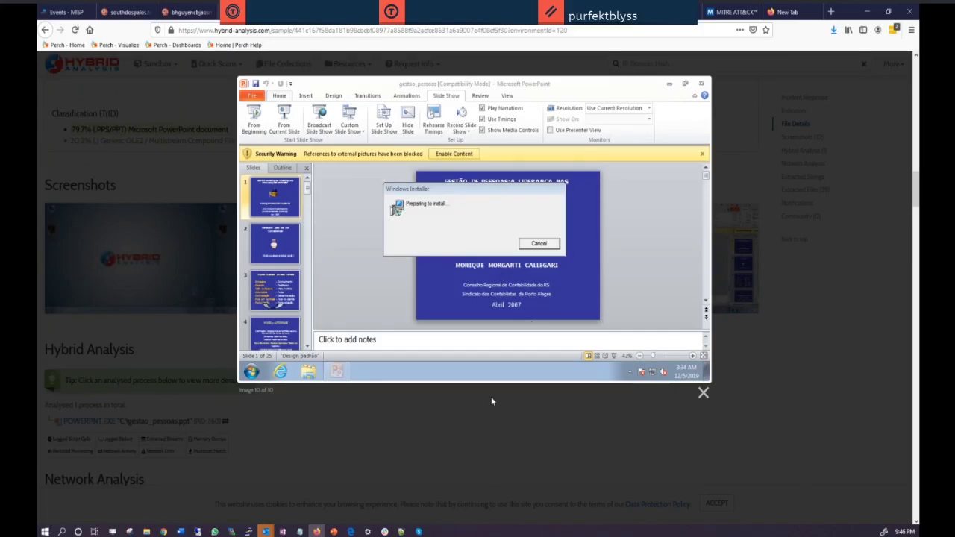
click(409, 431)
Examine the report's contacted hosts, HTTP traffic and interesting extracted strings, and return to the report's beginning
scroll(179, 408, down, 1)
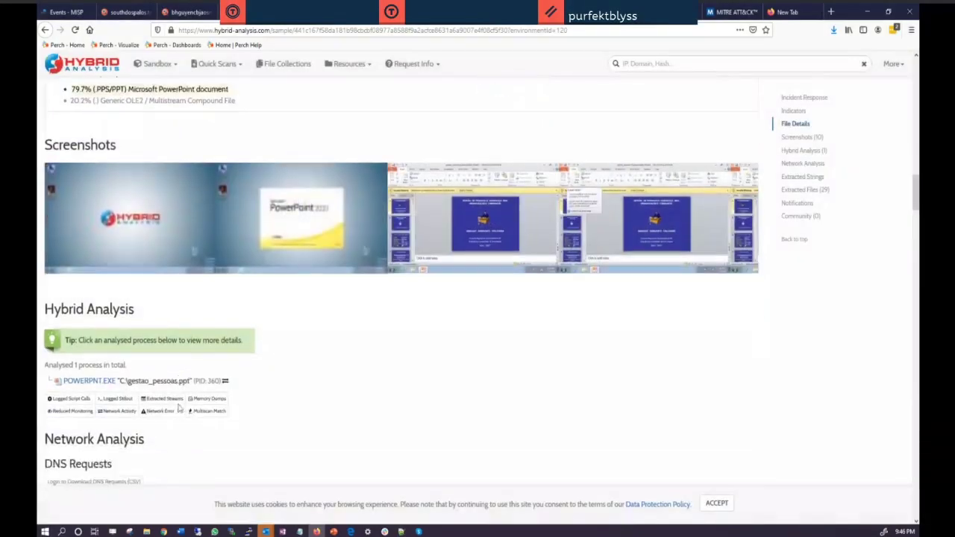
scroll(179, 408, down, 5)
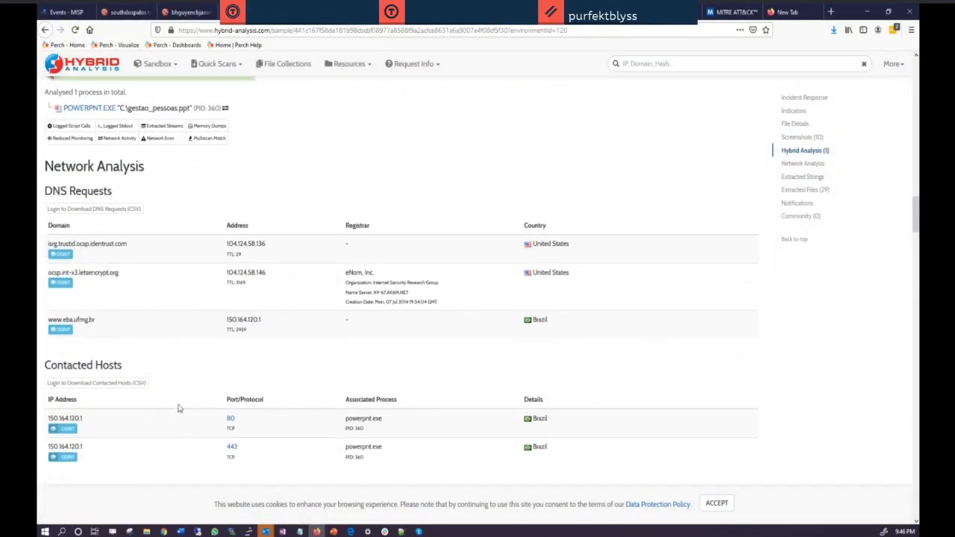
scroll(179, 408, down, 10)
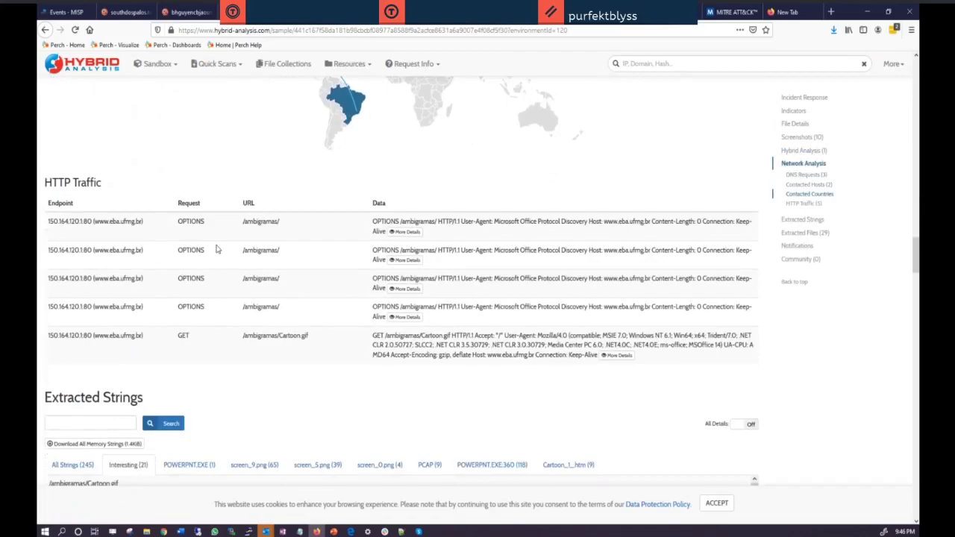
scroll(216, 248, down, 4)
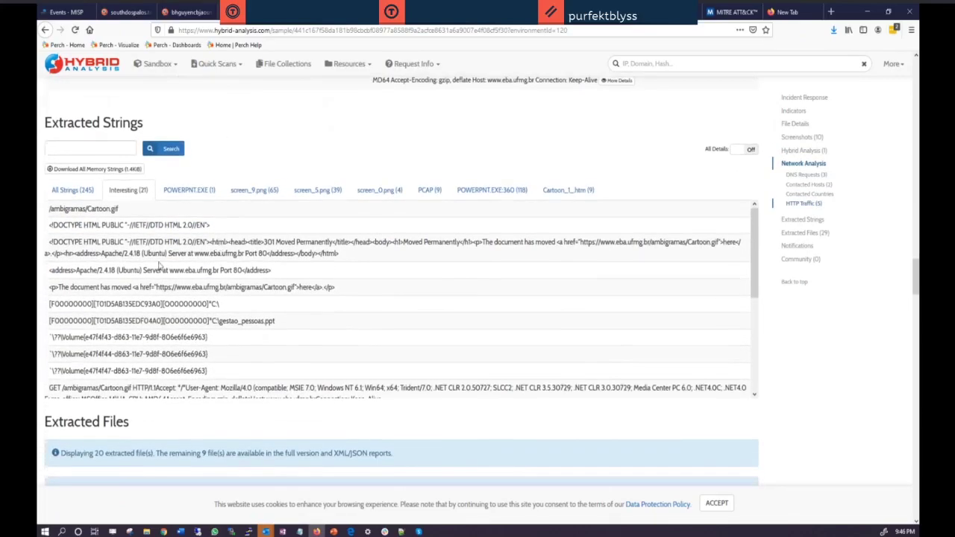
scroll(247, 307, down, 5)
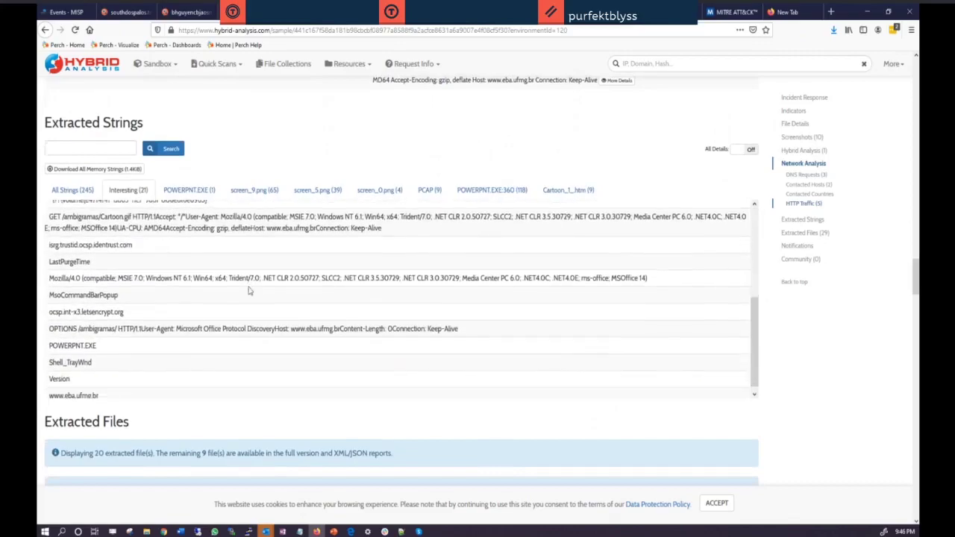
scroll(249, 291, up, 5)
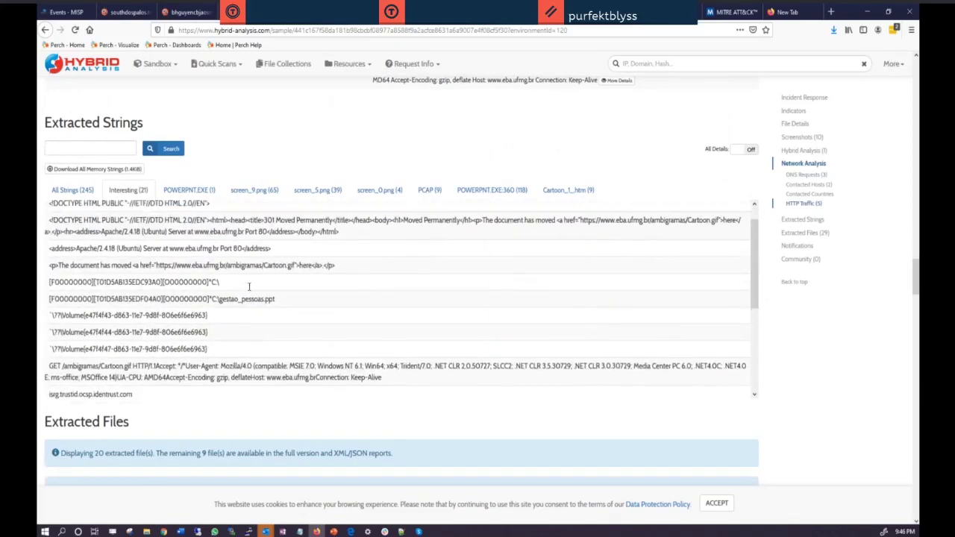
scroll(262, 117, up, 20)
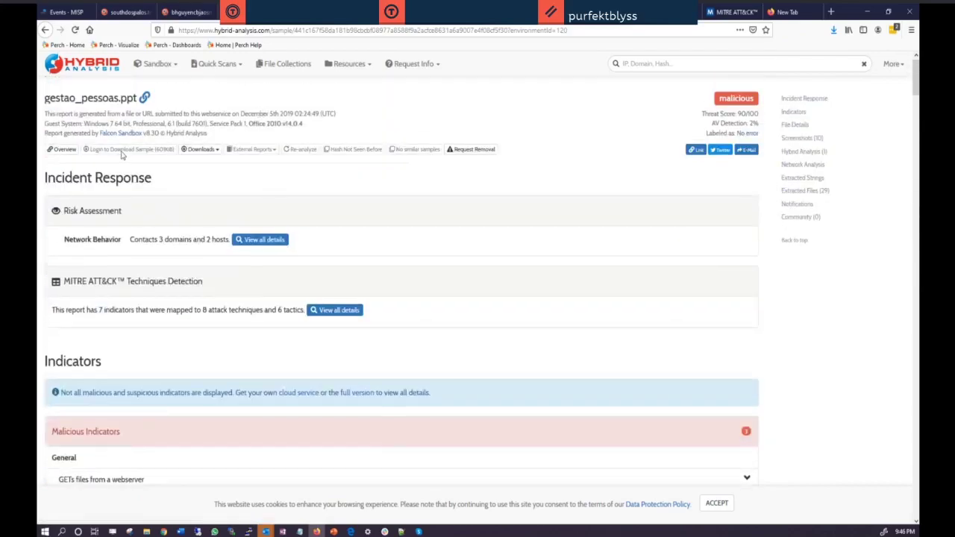
Log in to Hybrid Analysis by filling the e-mail and password from the saved company account, and return to the gestao_pessoas.ppt report
click(892, 63)
click(846, 211)
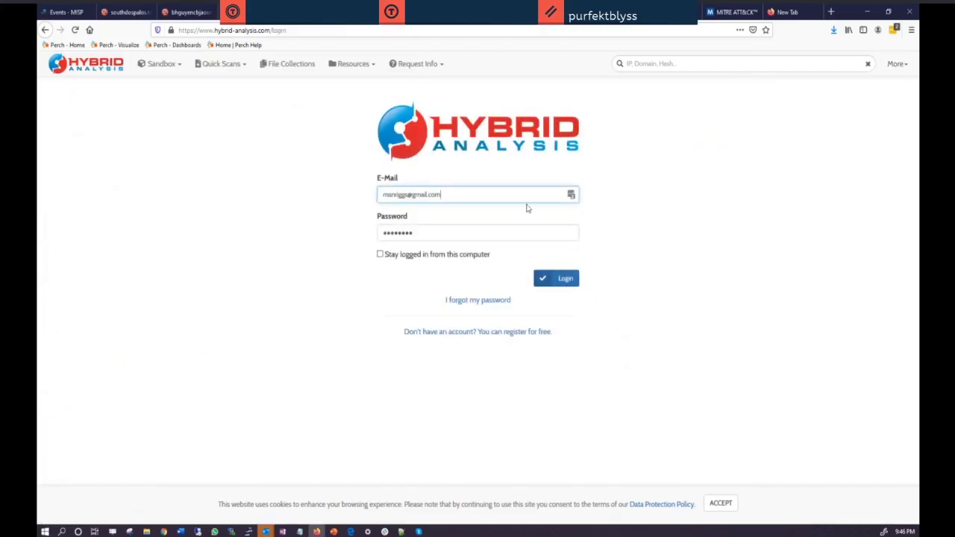
click(570, 194)
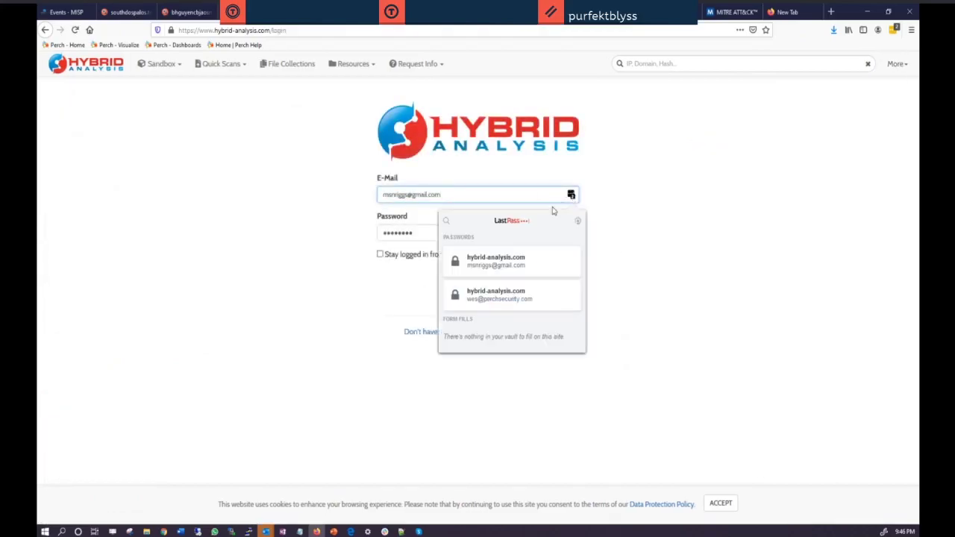
click(510, 297)
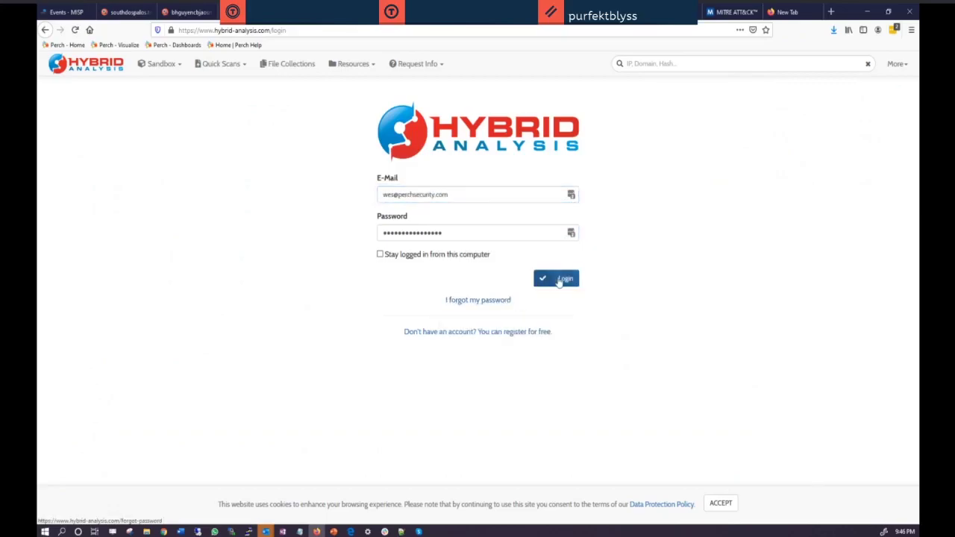
click(559, 280)
click(288, 119)
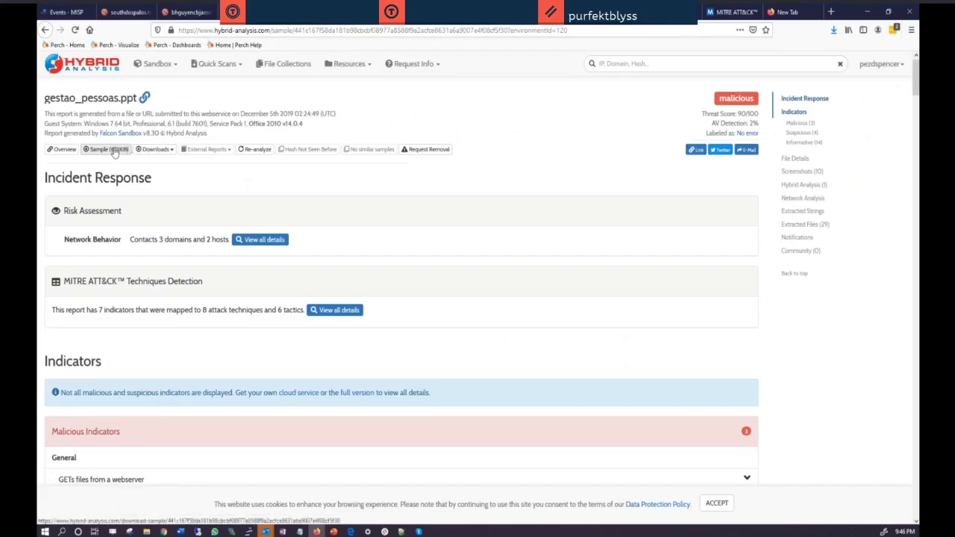
Download the report's PCAP file, open it in Wireshark and postpone the offered Wireshark update
click(163, 151)
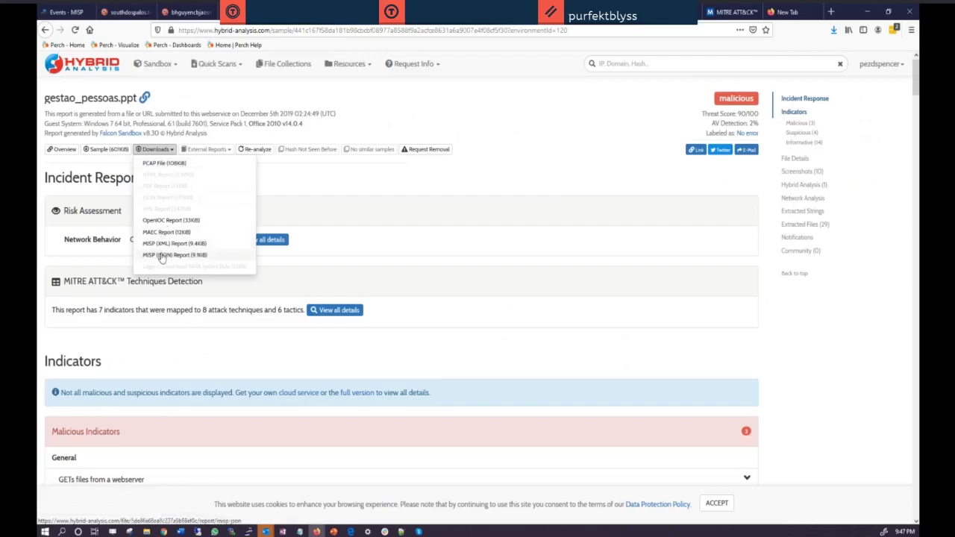
click(186, 163)
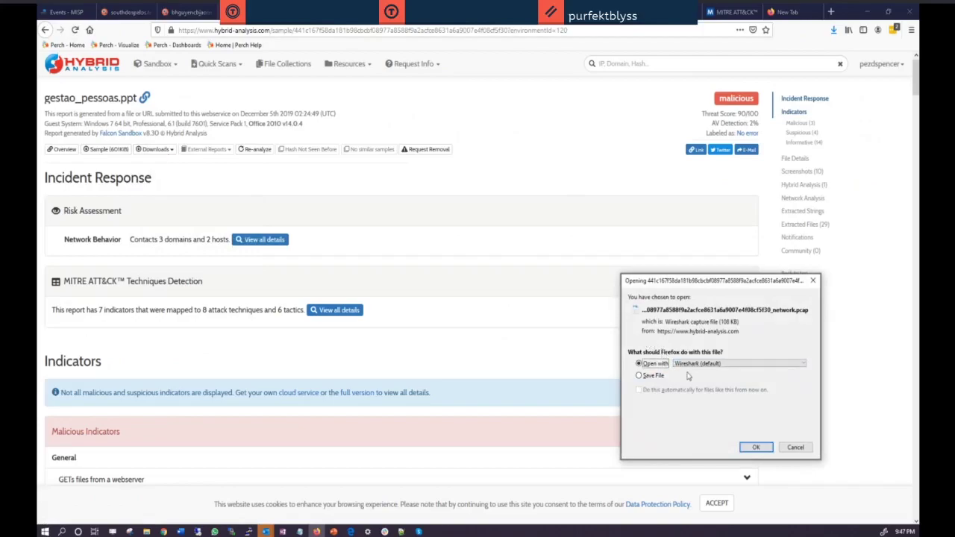
click(755, 447)
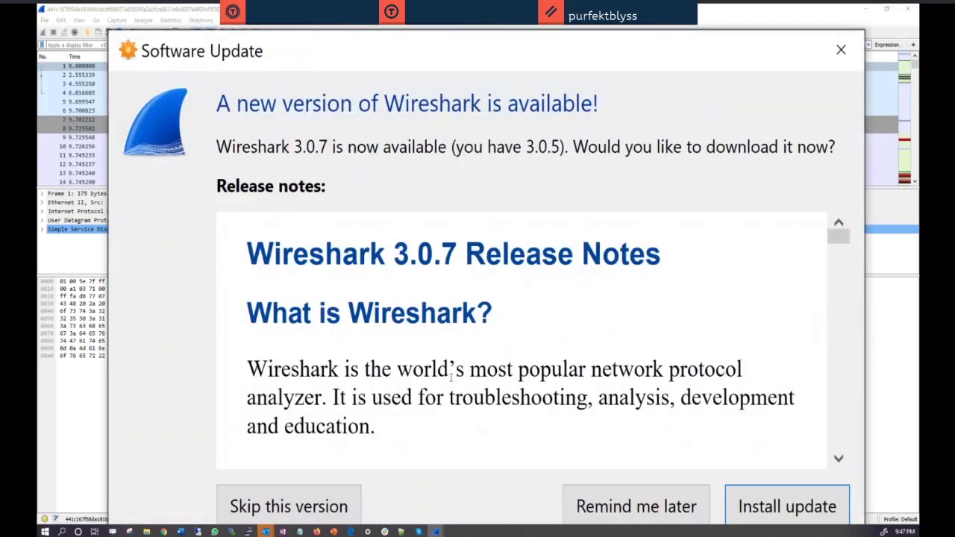
scroll(450, 376, down, 1)
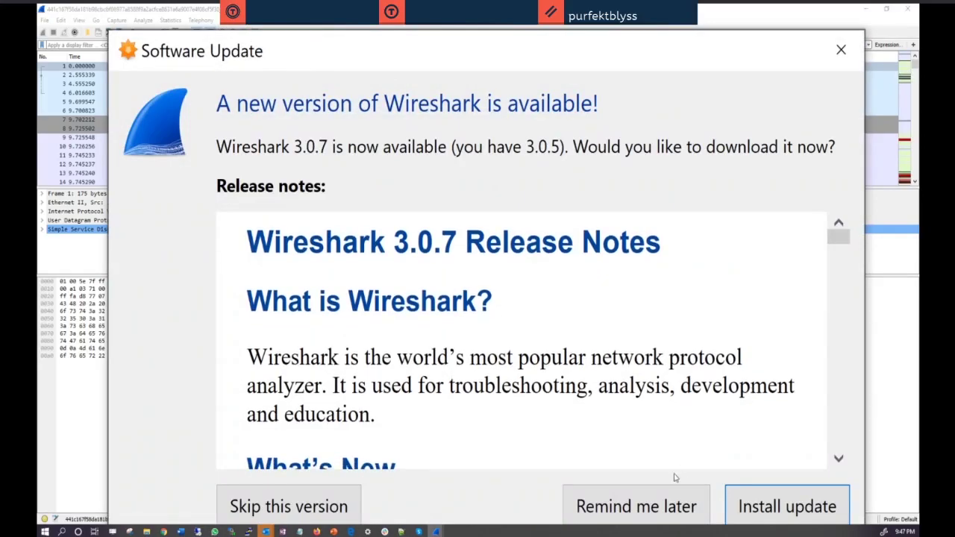
click(676, 504)
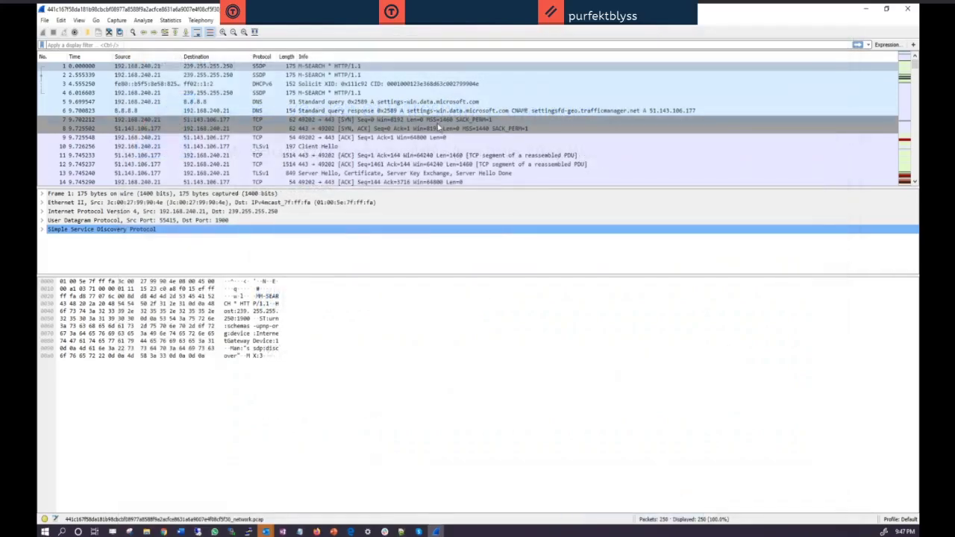
Examine the capture's packets, including the Omniroot2025.crl HTTP request and the ocsp.digicert.com DNS query, and close the capture
scroll(337, 163, down, 1)
scroll(337, 161, down, 9)
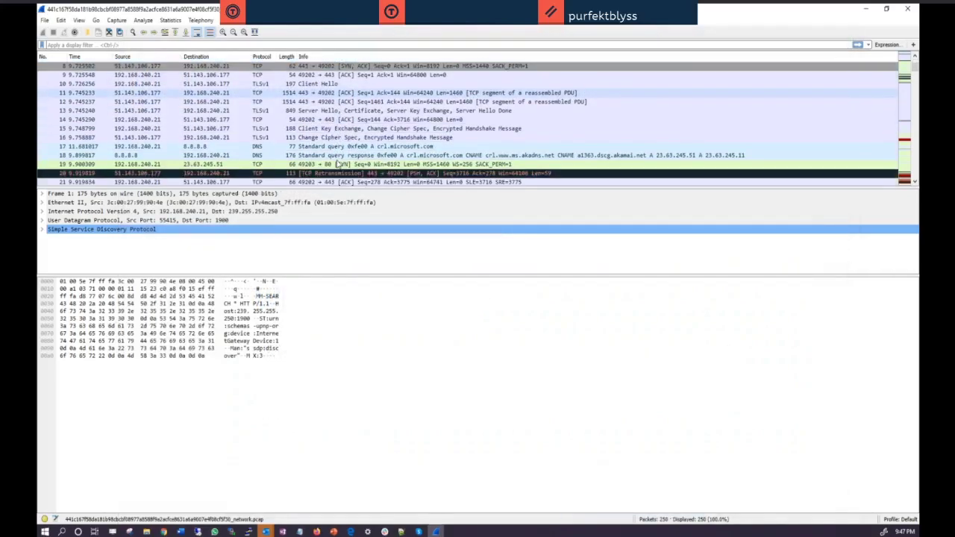
scroll(337, 153, down, 11)
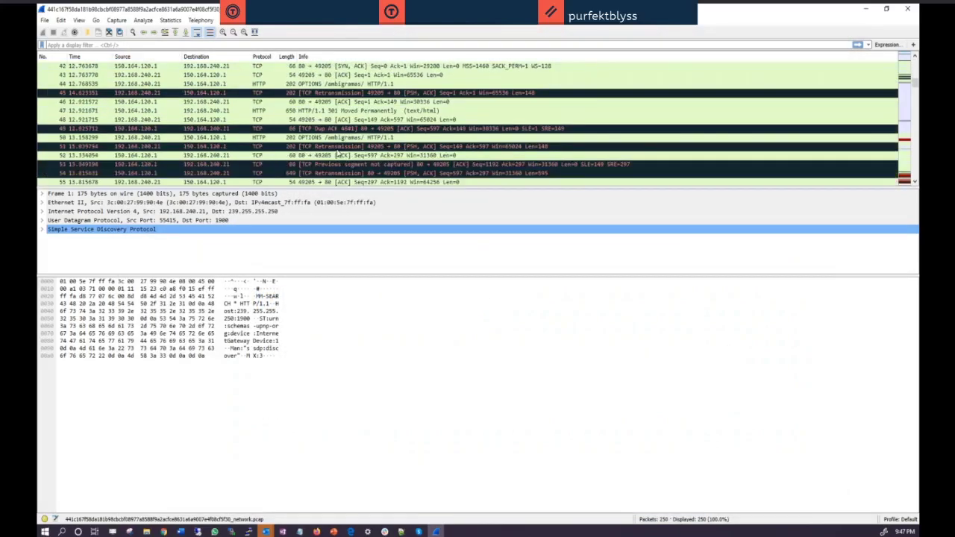
scroll(338, 140, down, 8)
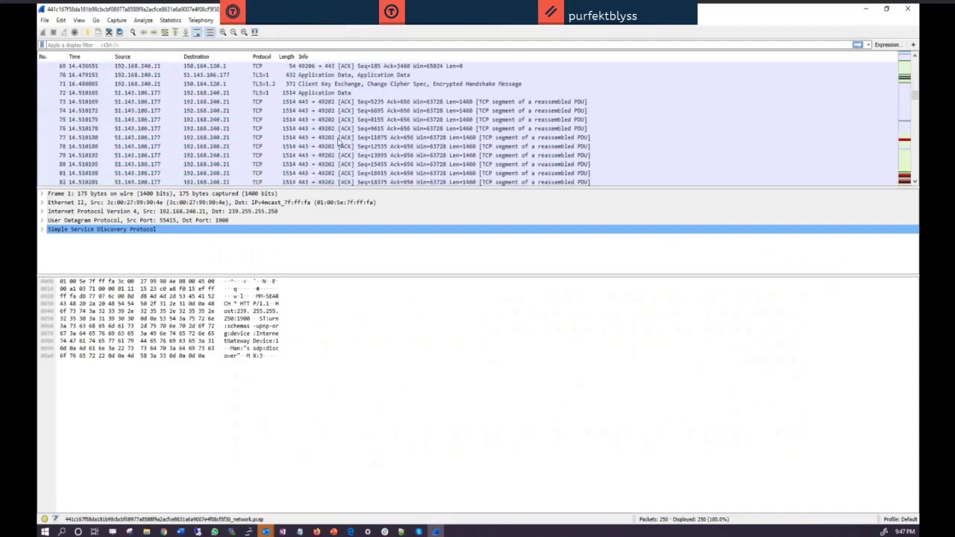
click(338, 131)
scroll(338, 130, down, 4)
scroll(339, 129, down, 8)
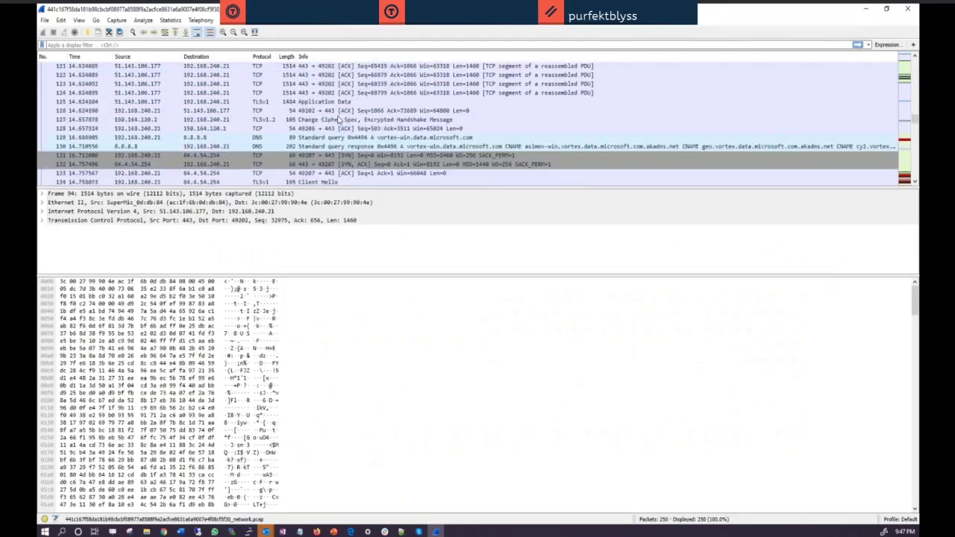
scroll(451, 182, down, 16)
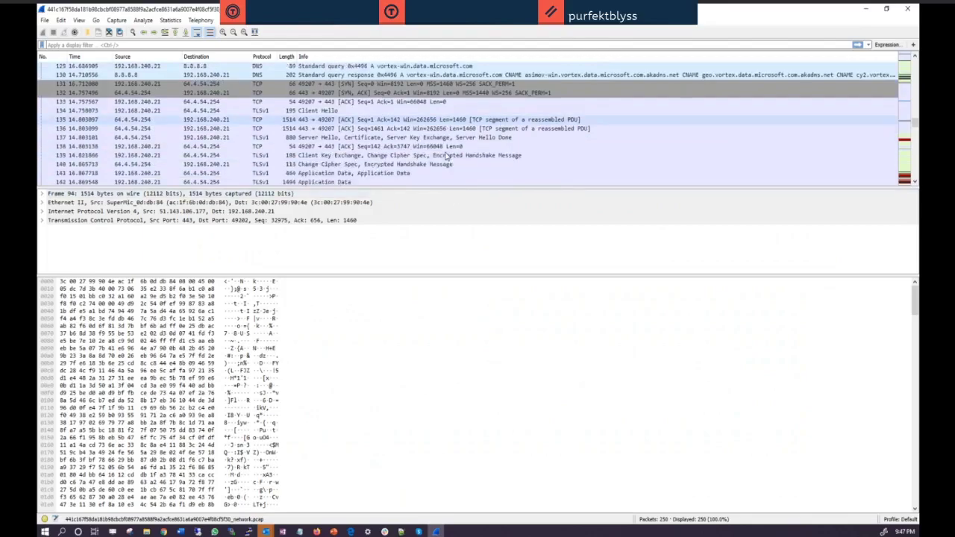
scroll(446, 155, down, 6)
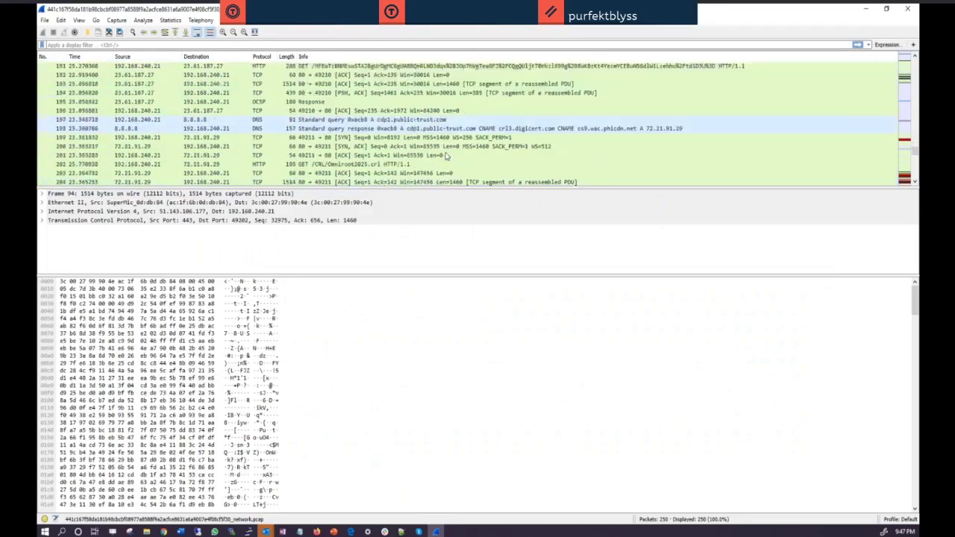
click(418, 150)
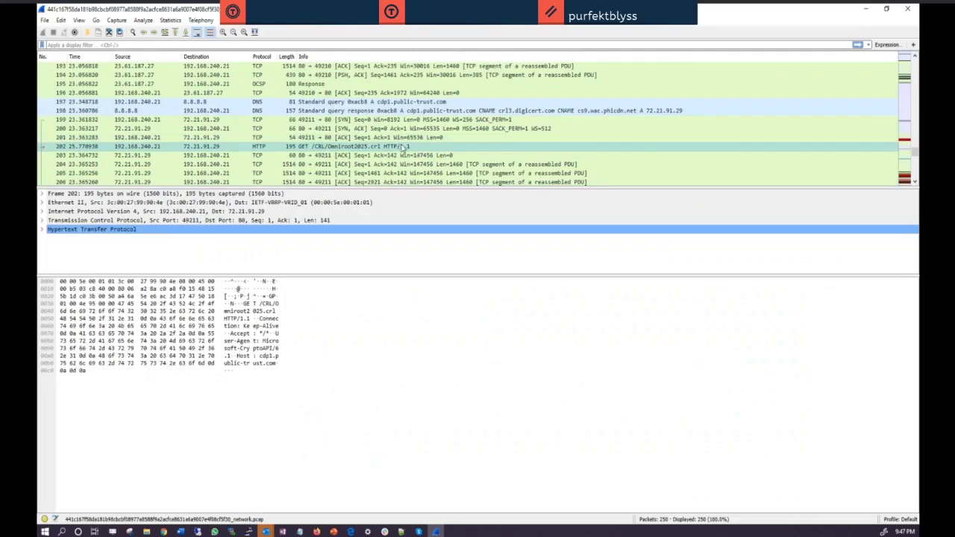
scroll(378, 142, down, 2)
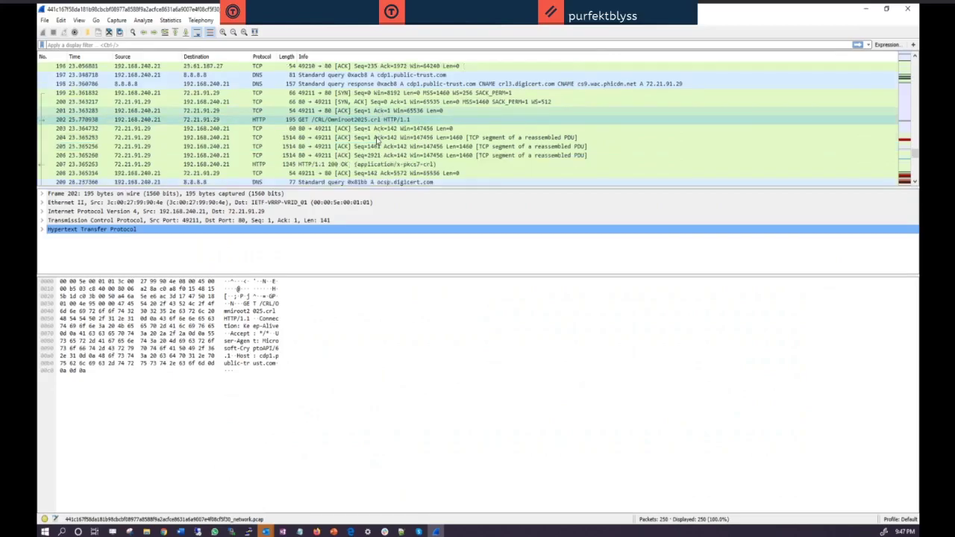
click(384, 165)
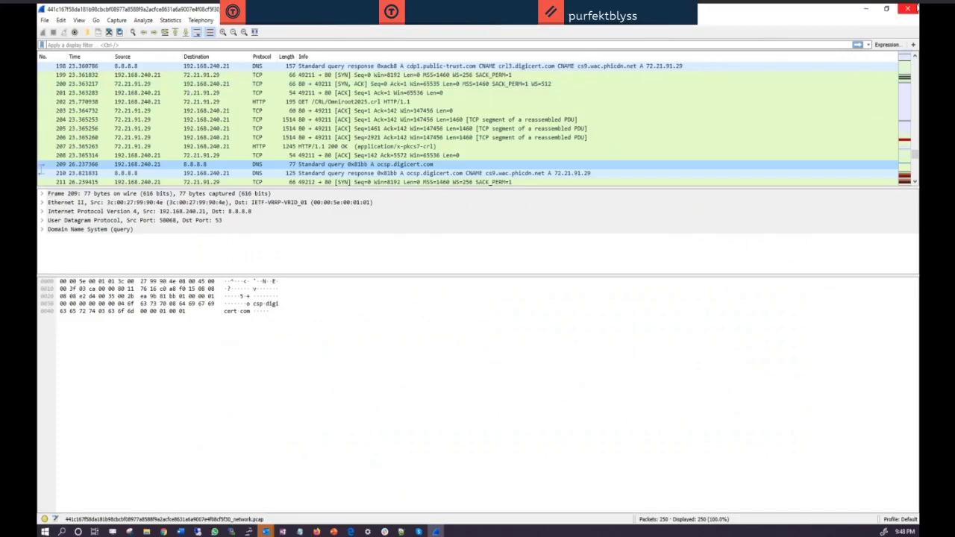
click(909, 10)
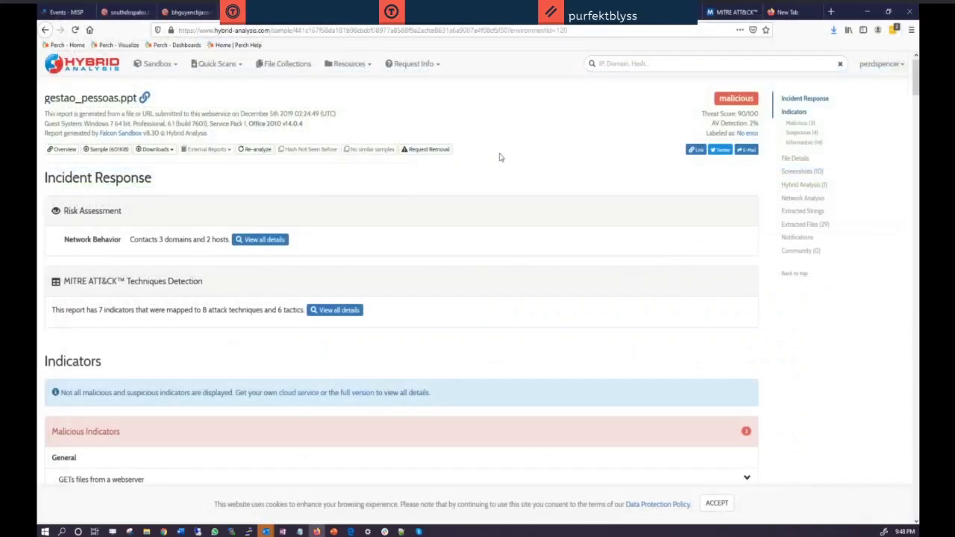
Download the gestao_pessoas.ppt report in MISP (JSON) format and save the file to disk
click(154, 149)
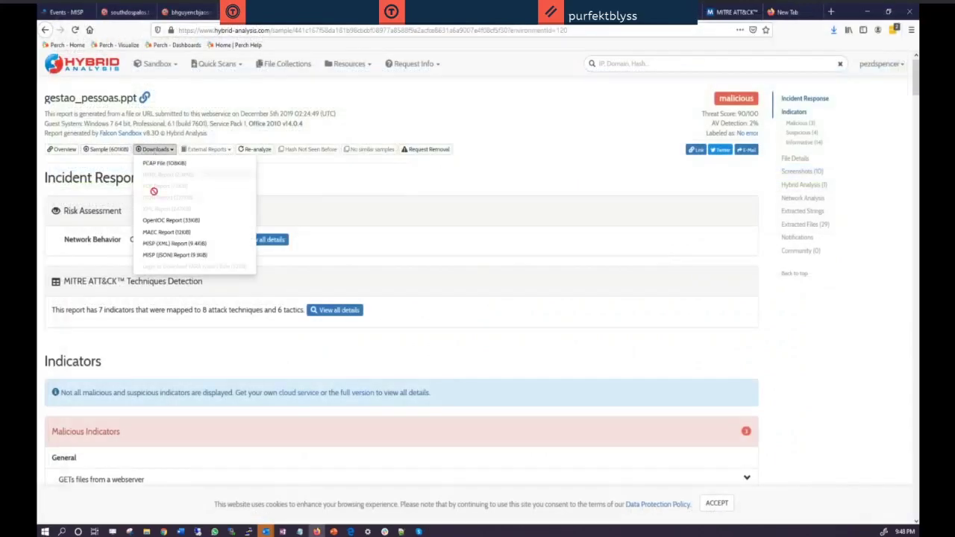
click(169, 256)
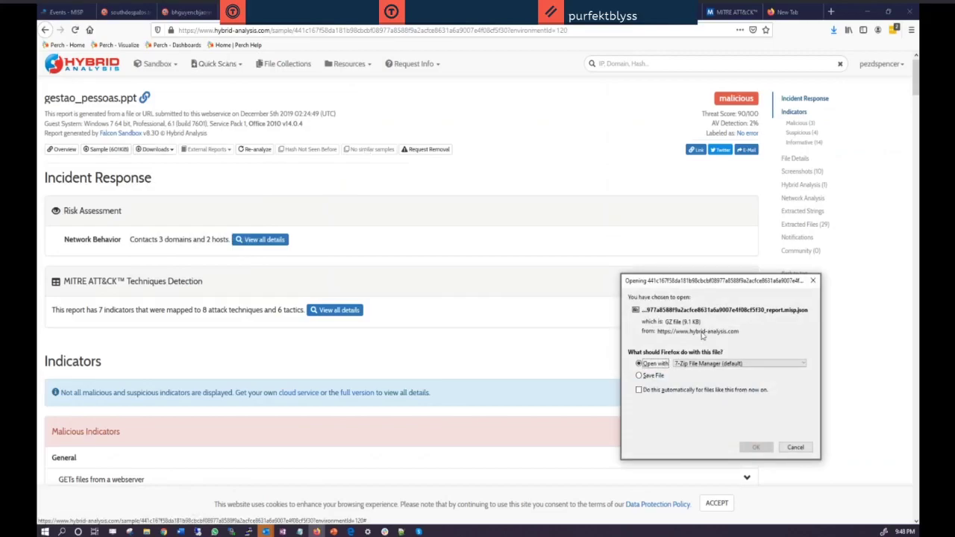
drag(726, 283, 421, 125)
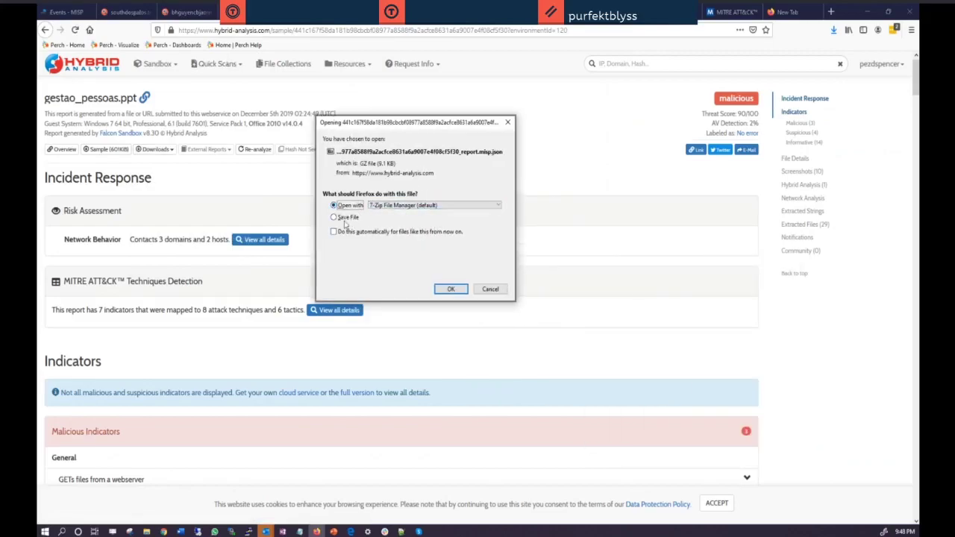
click(345, 219)
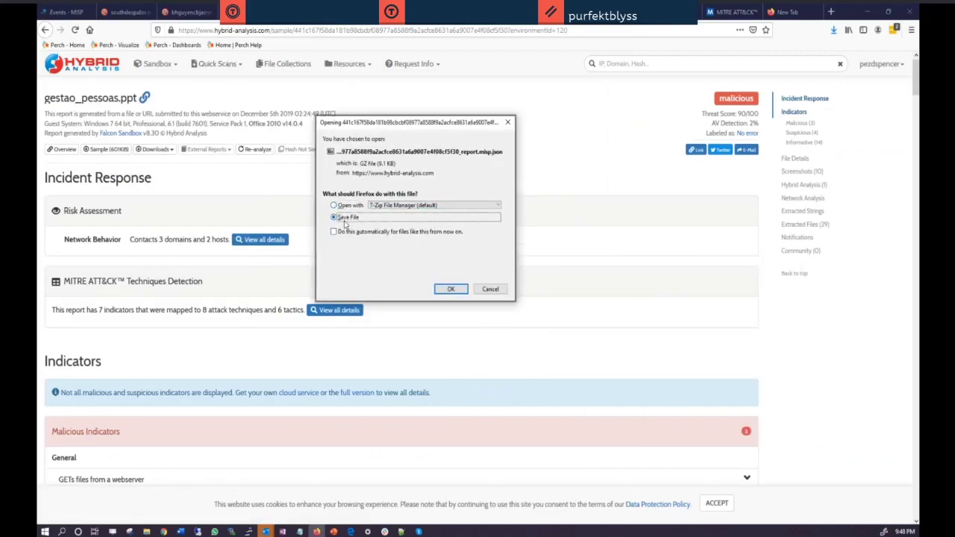
click(450, 289)
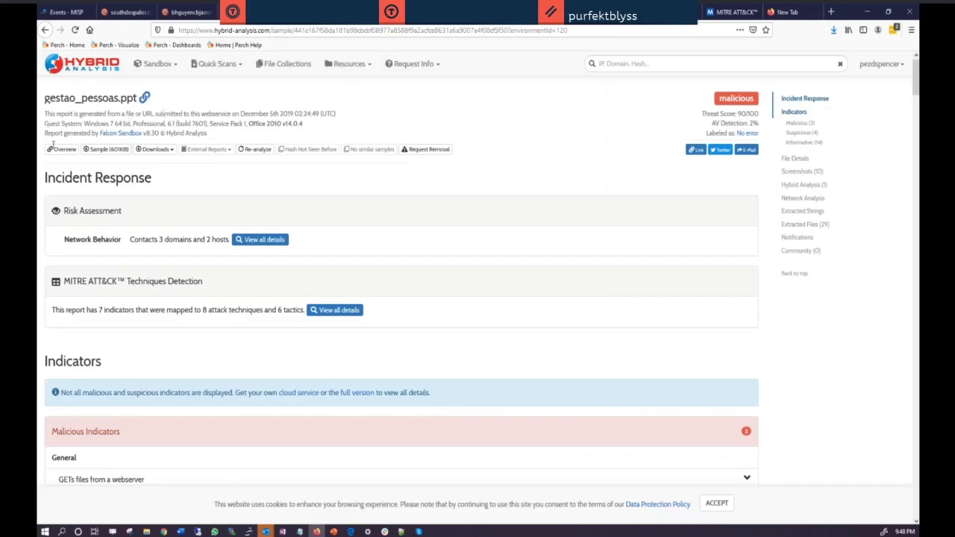
Switch to MISP and try to import the downloaded report.misp.json file from Downloads using the MISP standard format
click(75, 15)
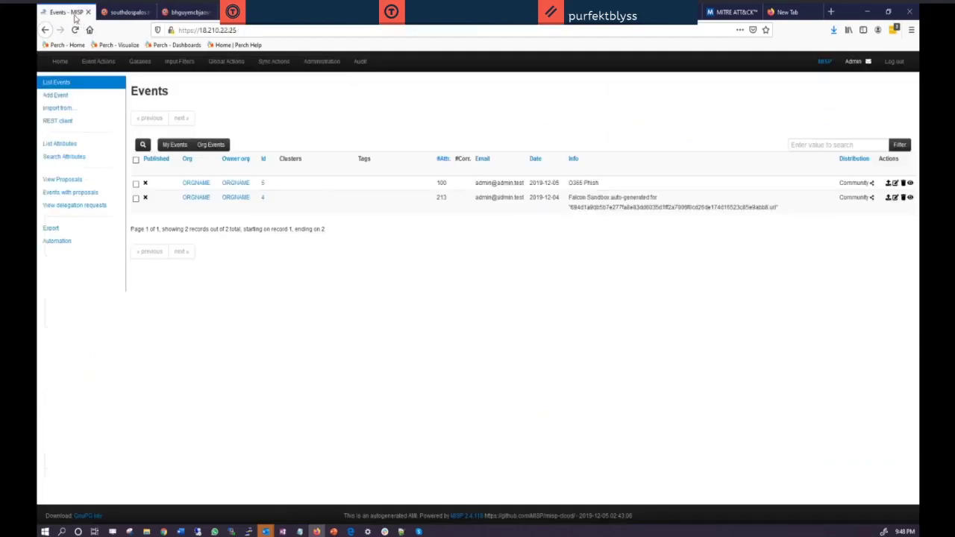
click(61, 108)
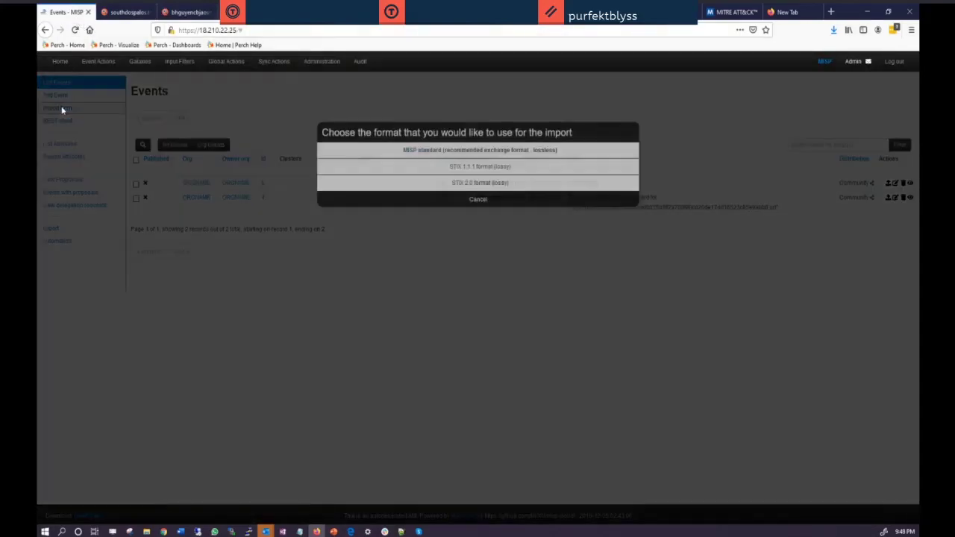
click(421, 150)
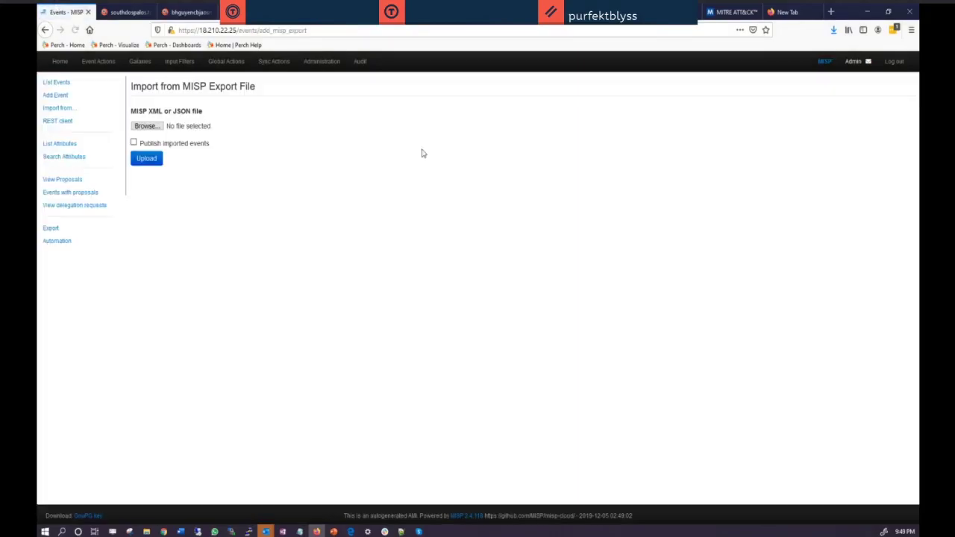
click(147, 127)
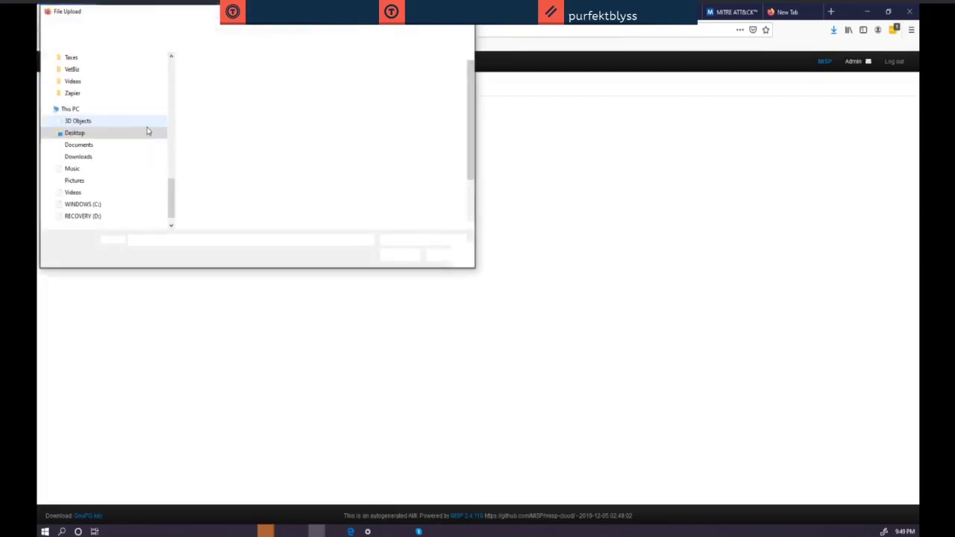
click(104, 161)
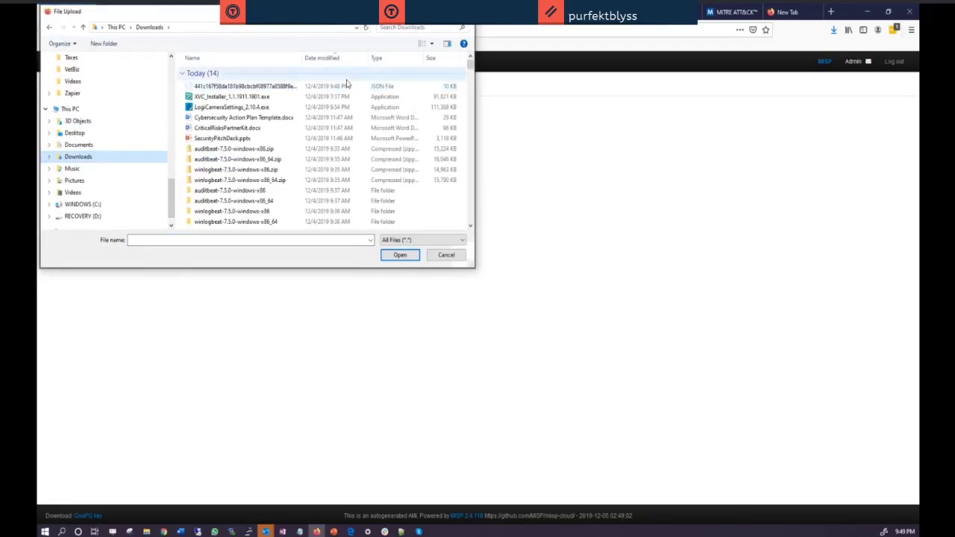
click(212, 88)
click(406, 256)
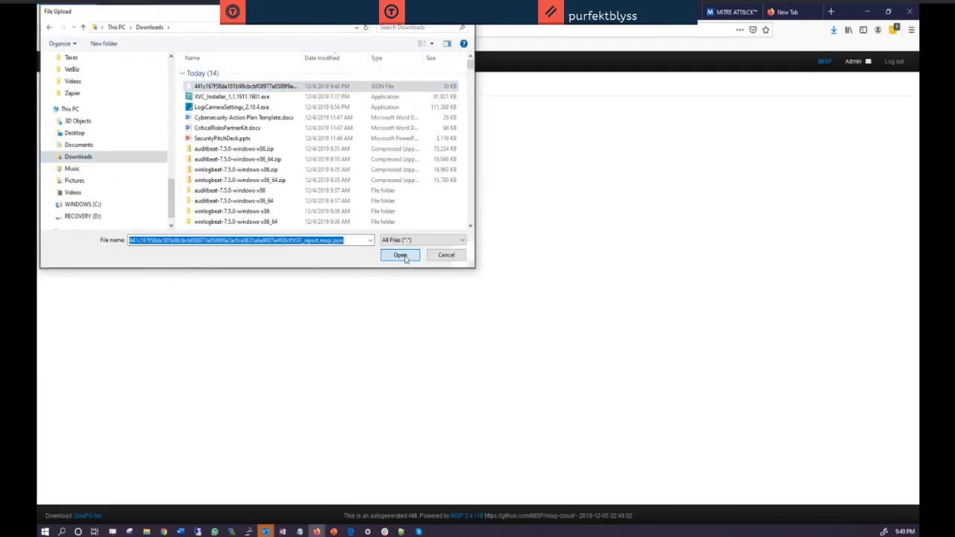
click(150, 159)
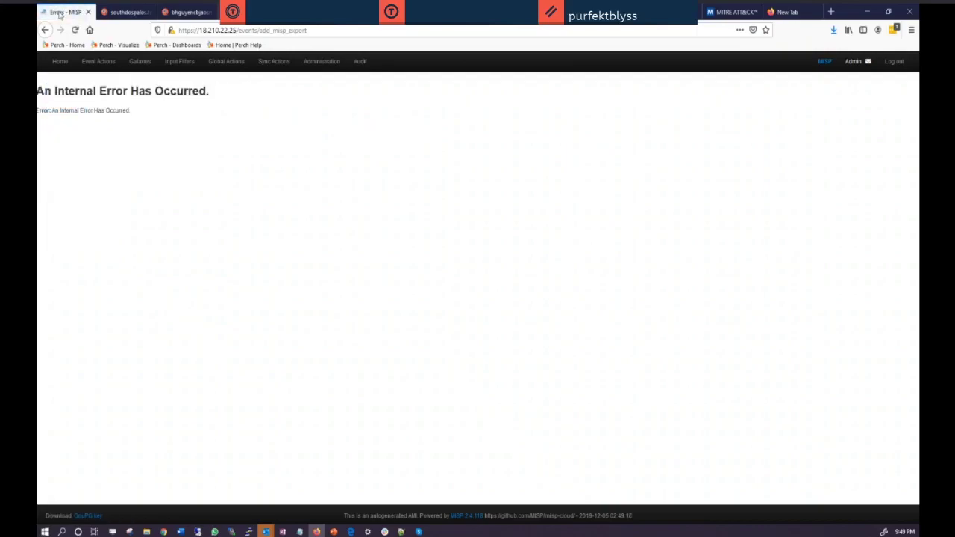
Resend the import request and return to a refreshed events list, dismissing the reopened import format choice
click(75, 30)
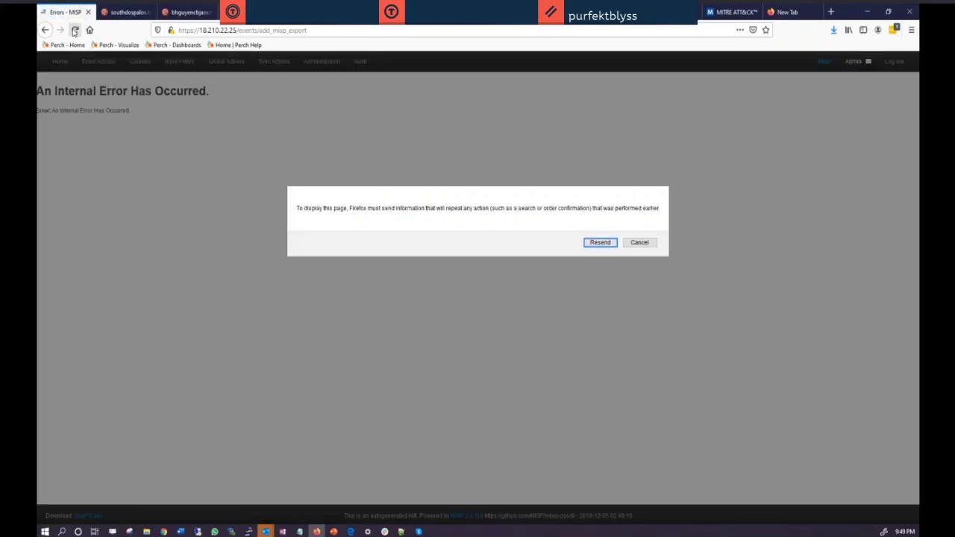
click(600, 241)
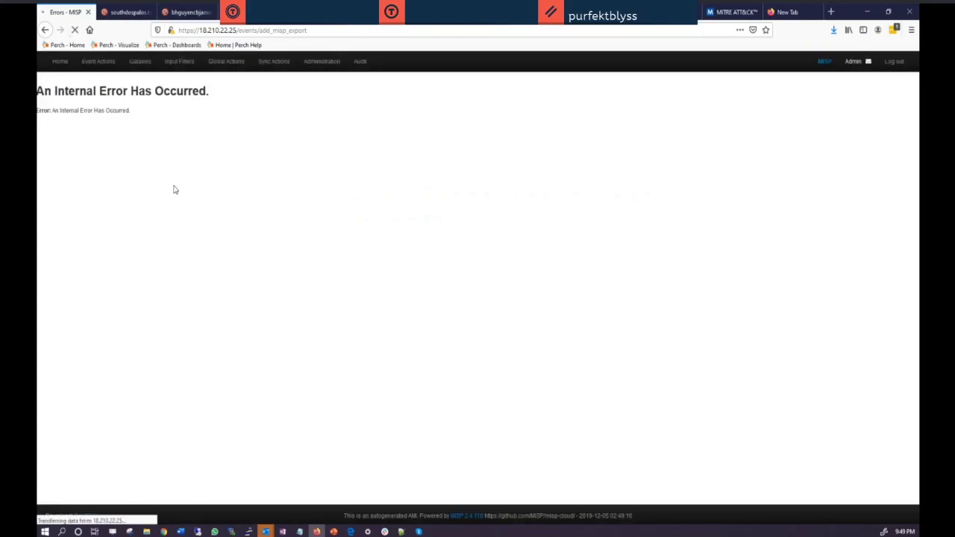
click(61, 64)
click(75, 31)
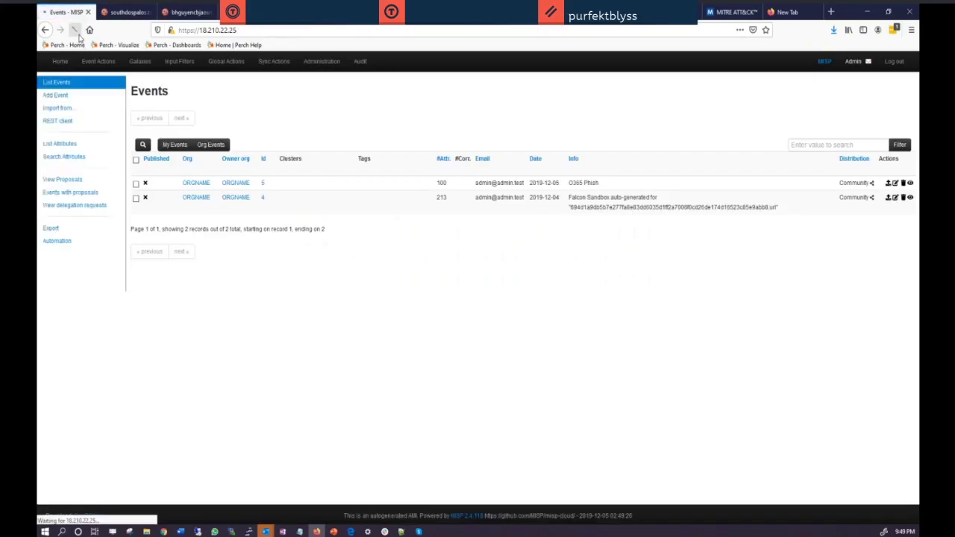
click(64, 110)
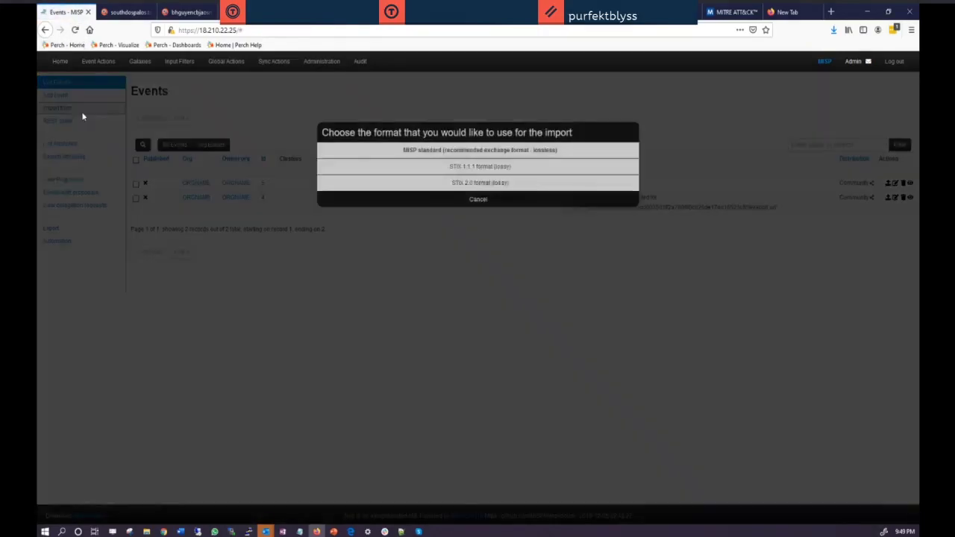
click(487, 199)
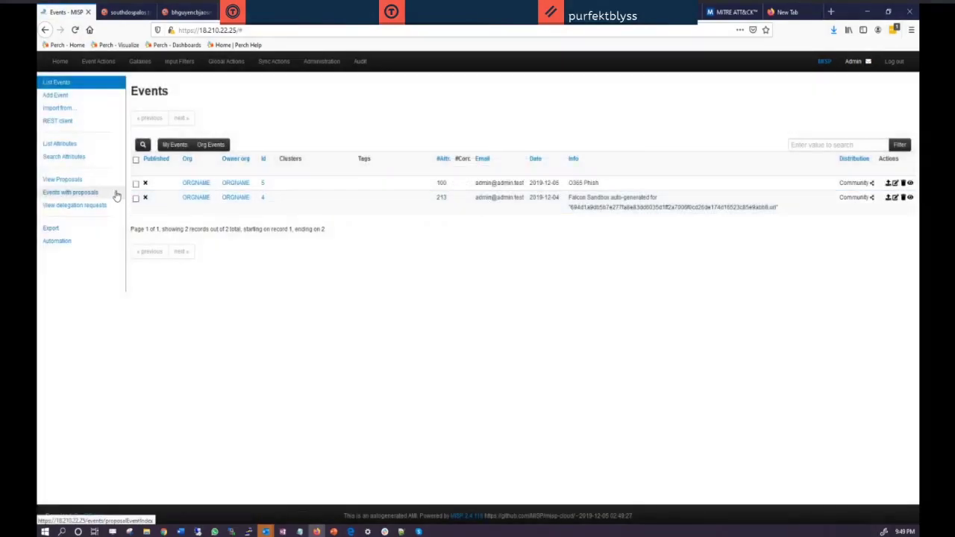
Try again to import the report.misp.json file as a MISP standard export, without publishing the imported events
click(58, 108)
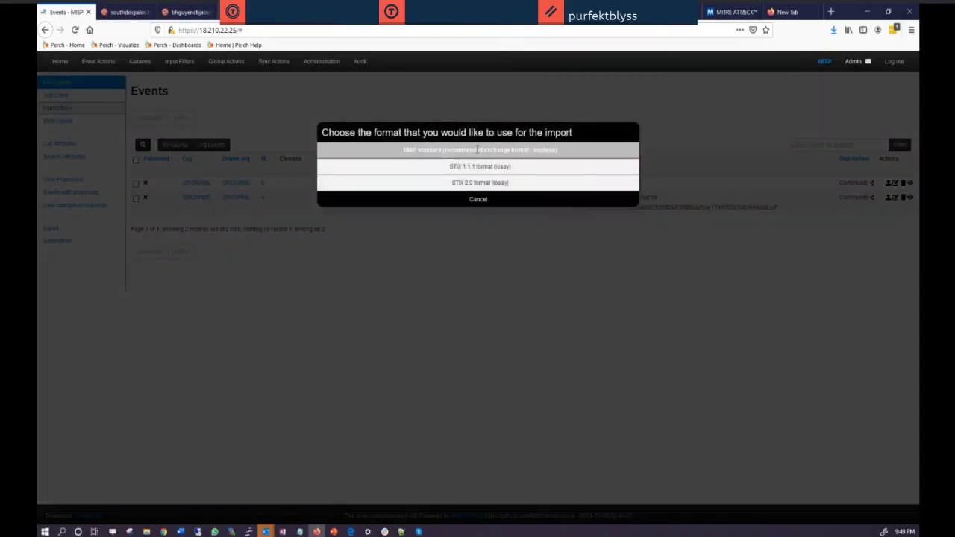
click(493, 151)
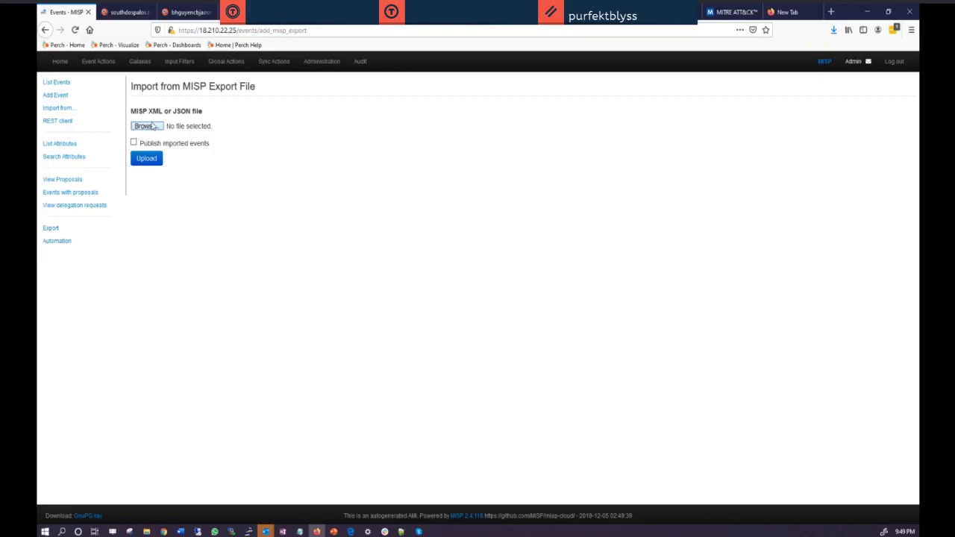
click(154, 126)
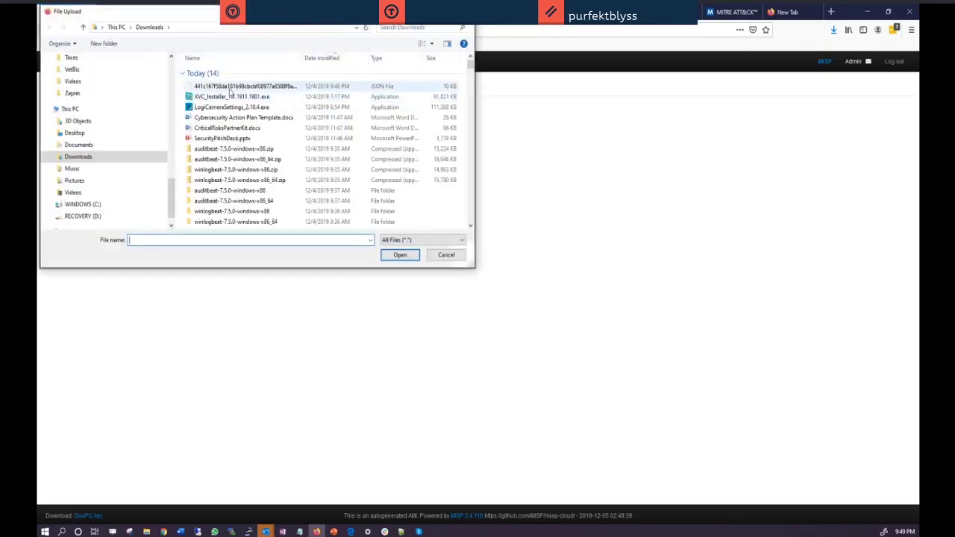
click(230, 88)
click(399, 255)
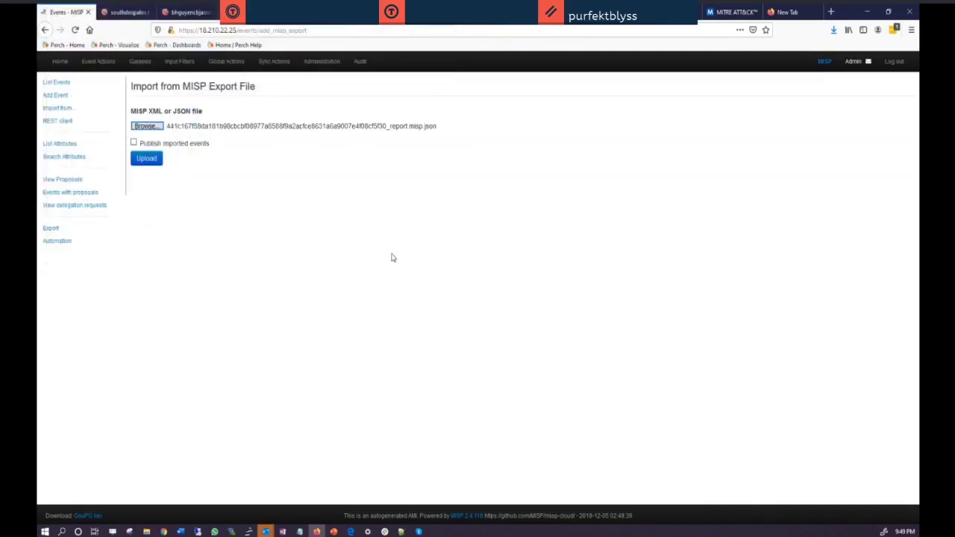
click(146, 158)
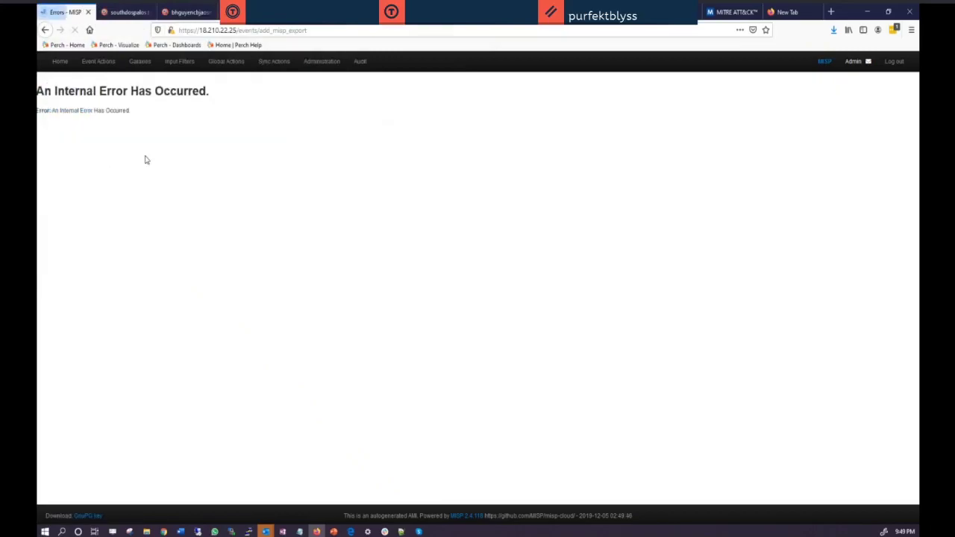
Return to the events list and open the existing Falcon Sandbox auto-generated event with ID 4
click(63, 63)
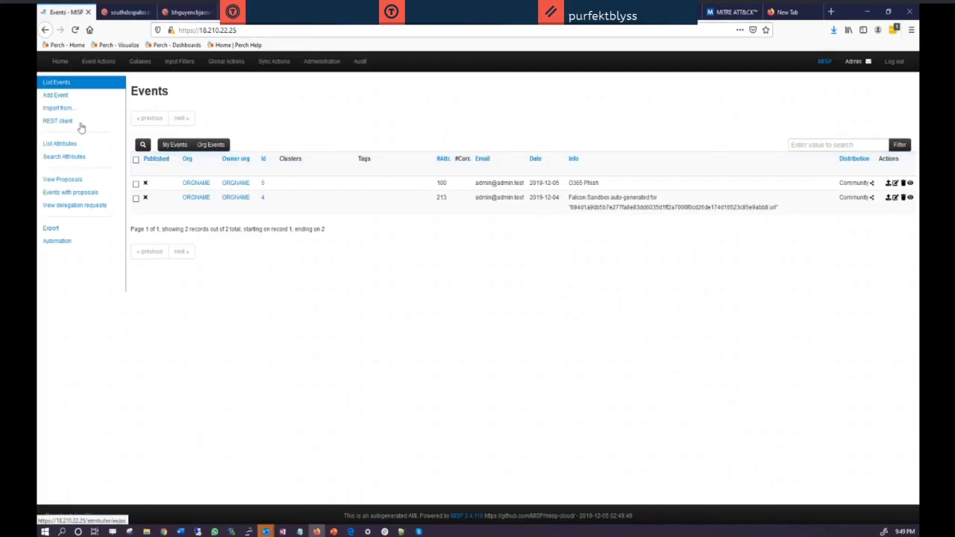
click(59, 65)
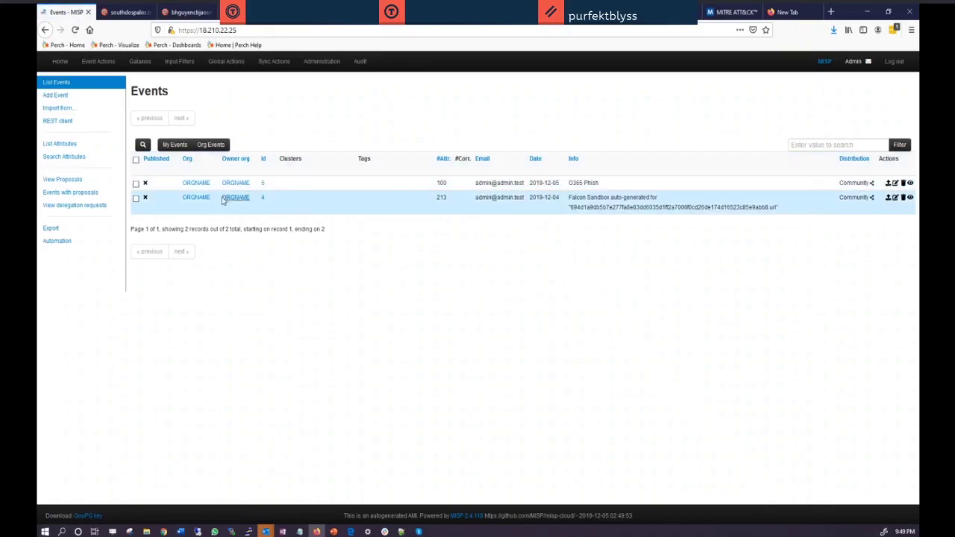
click(910, 199)
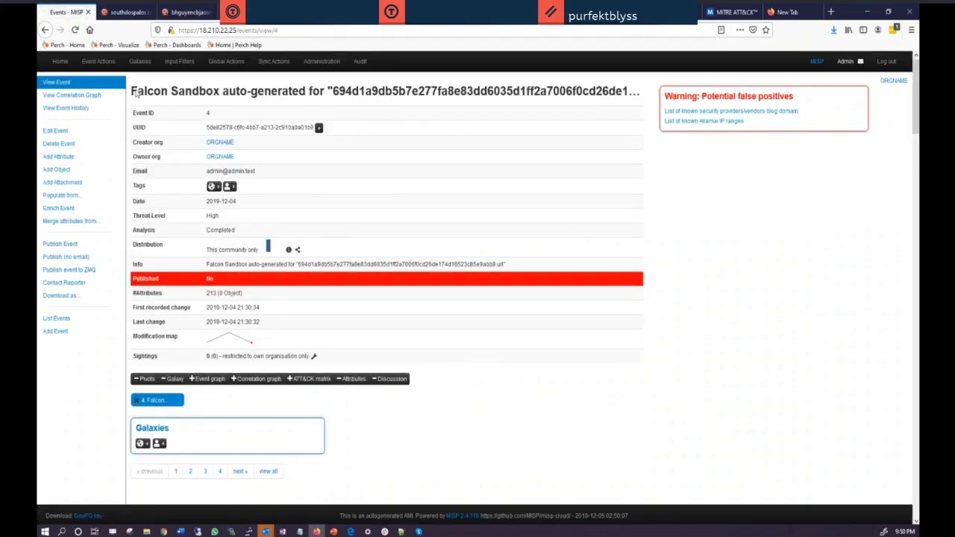
Examine the Falcon Sandbox event's title, warning area and first page of persistence and dropped-artifact attributes
double_click(152, 91)
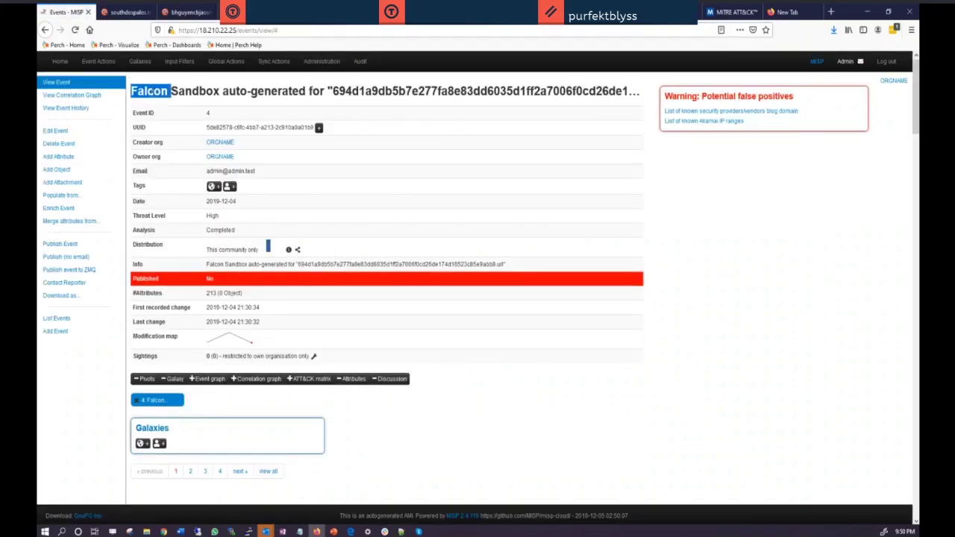
drag(151, 91, 545, 107)
click(544, 106)
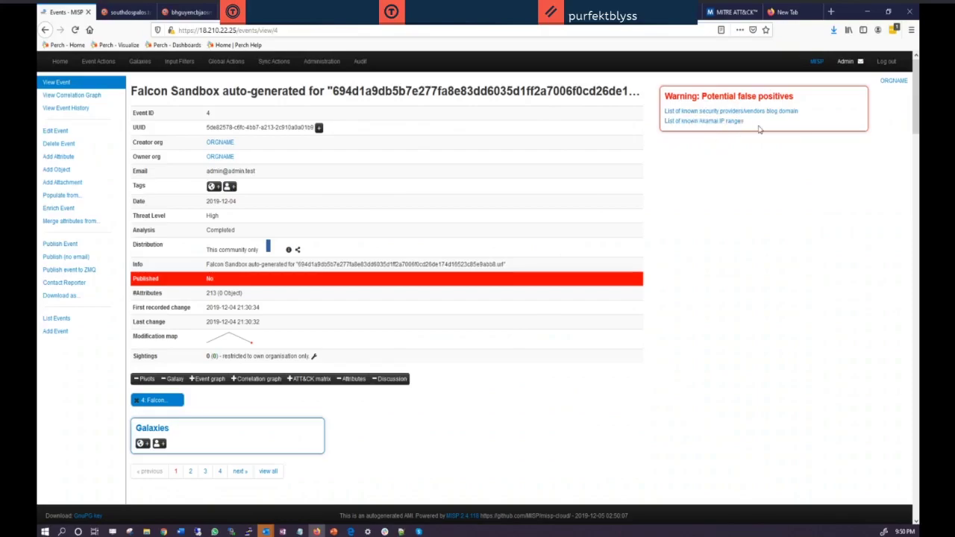
scroll(664, 329, down, 2)
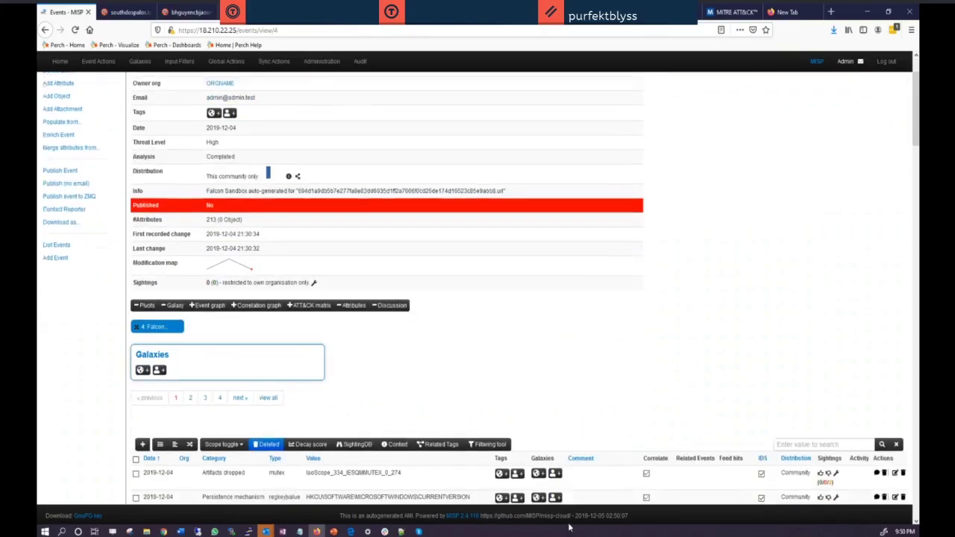
scroll(561, 358, down, 8)
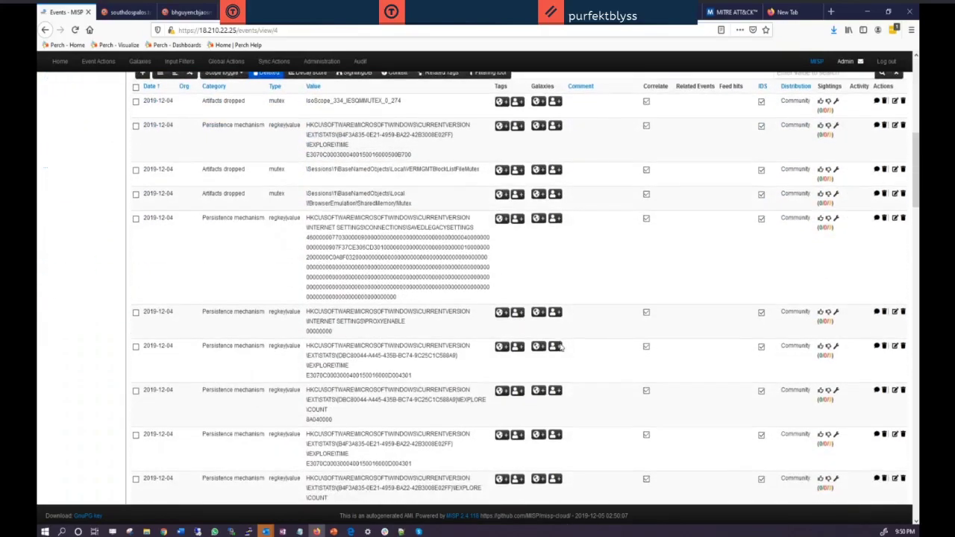
scroll(270, 362, down, 8)
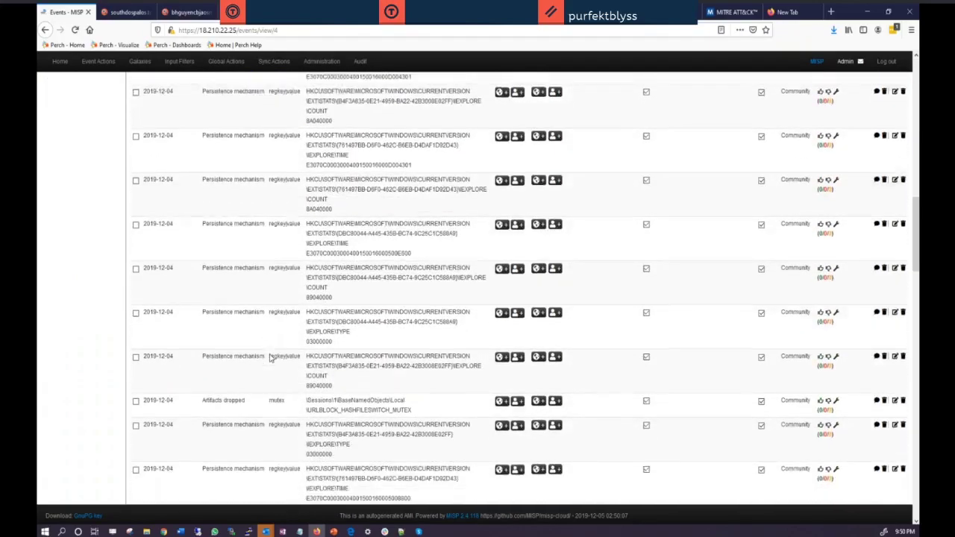
scroll(271, 358, down, 6)
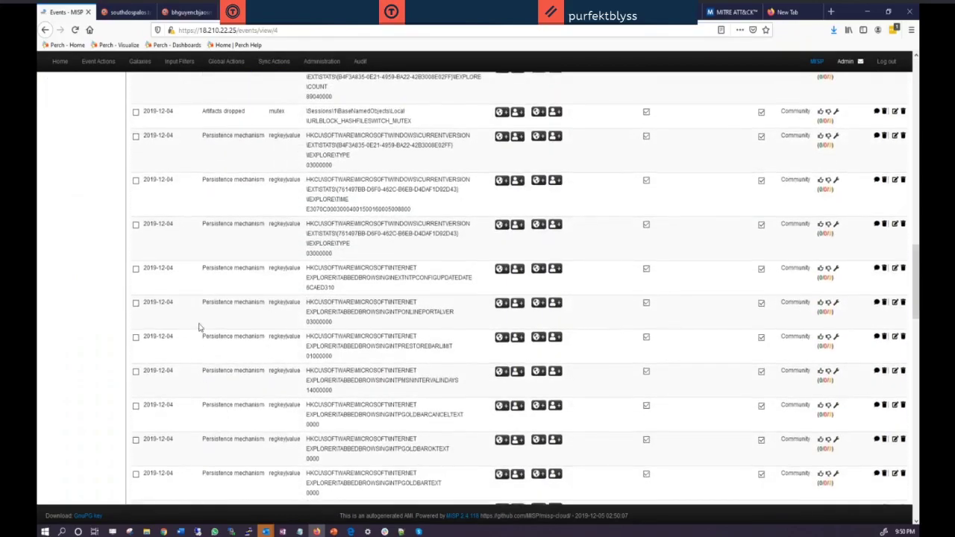
drag(210, 336, 413, 448)
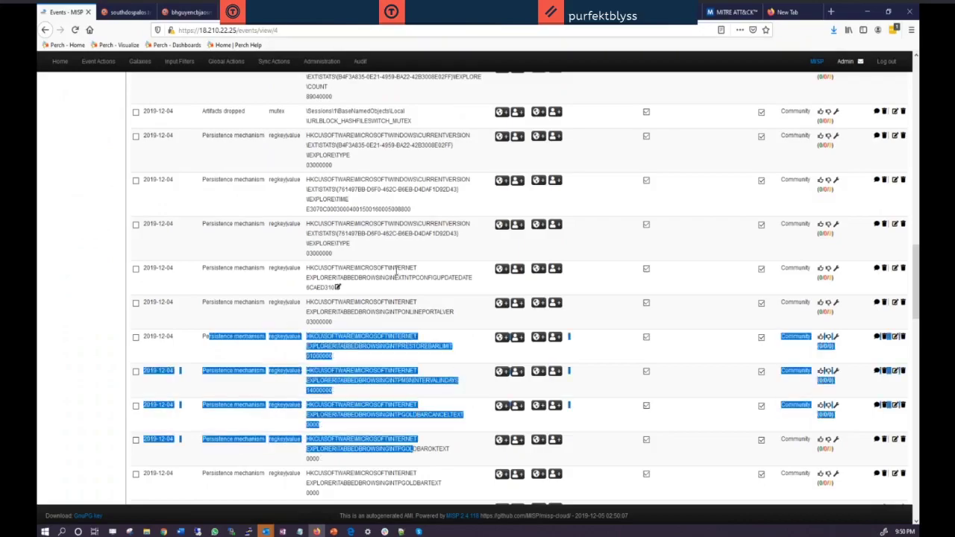
scroll(395, 274, down, 2)
click(396, 261)
scroll(395, 237, down, 3)
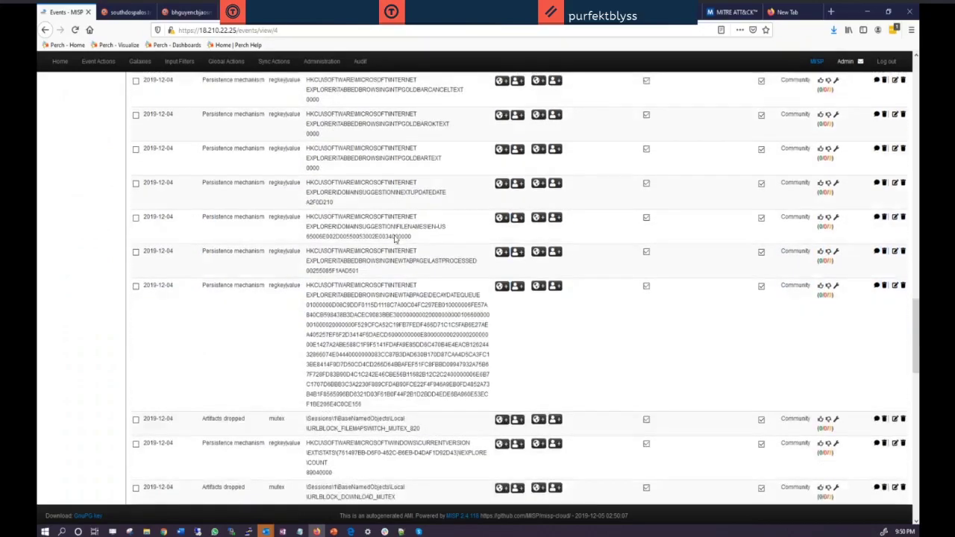
scroll(395, 237, down, 10)
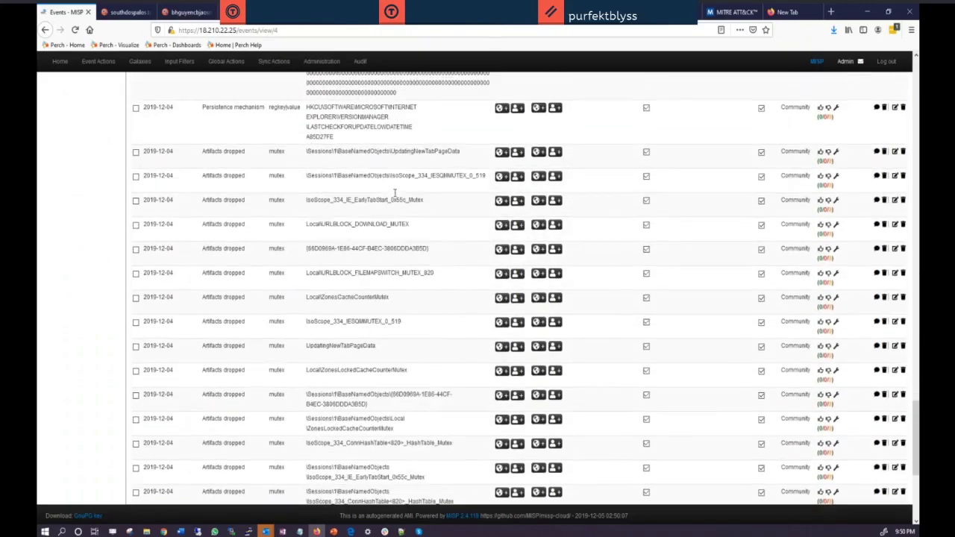
scroll(395, 194, down, 5)
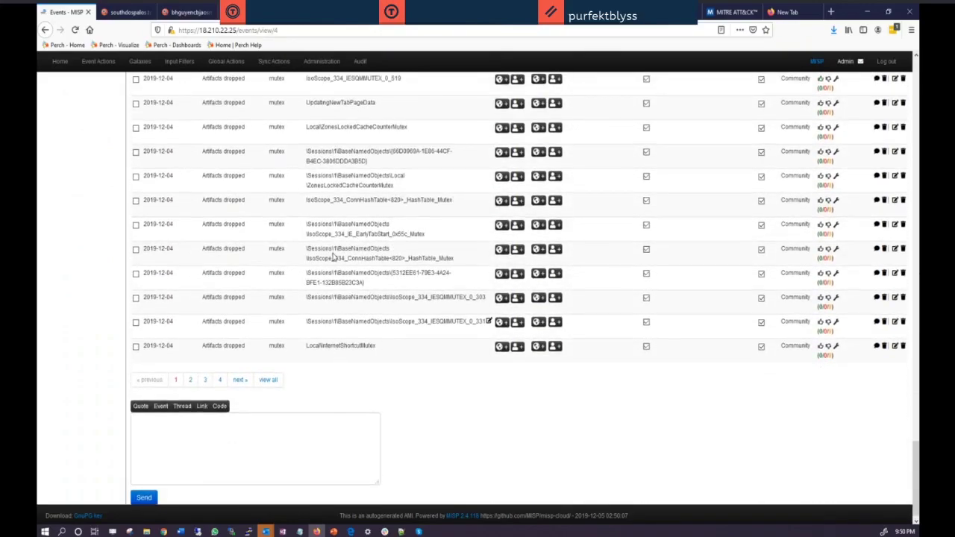
scroll(332, 256, up, 15)
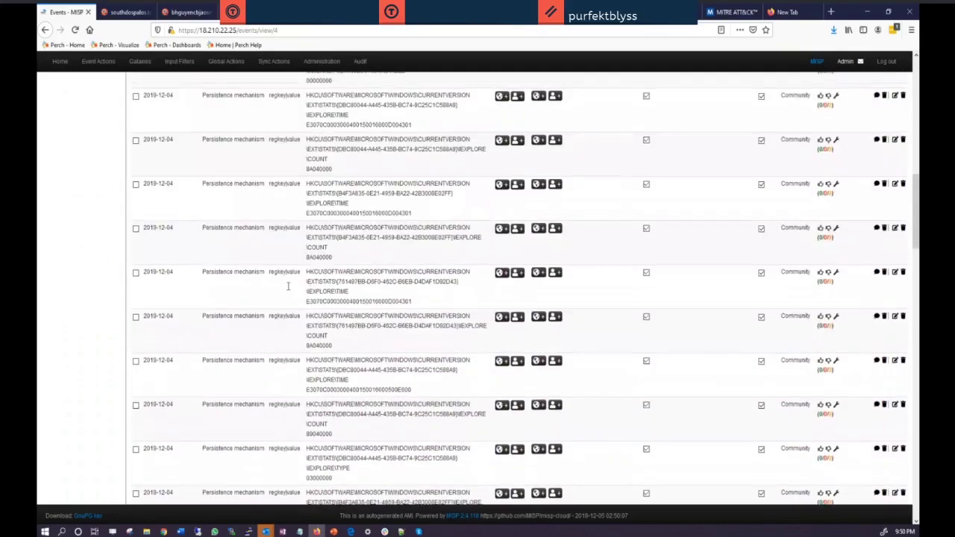
scroll(287, 286, up, 10)
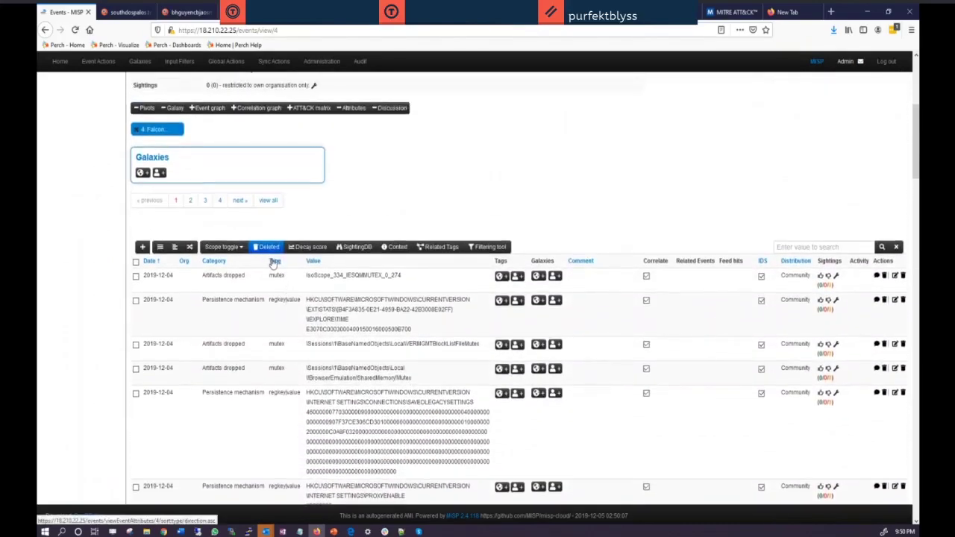
Sort the event's attributes by type and unset the IDS flag for the raw.githubusercontent.com network activity attribute
click(271, 261)
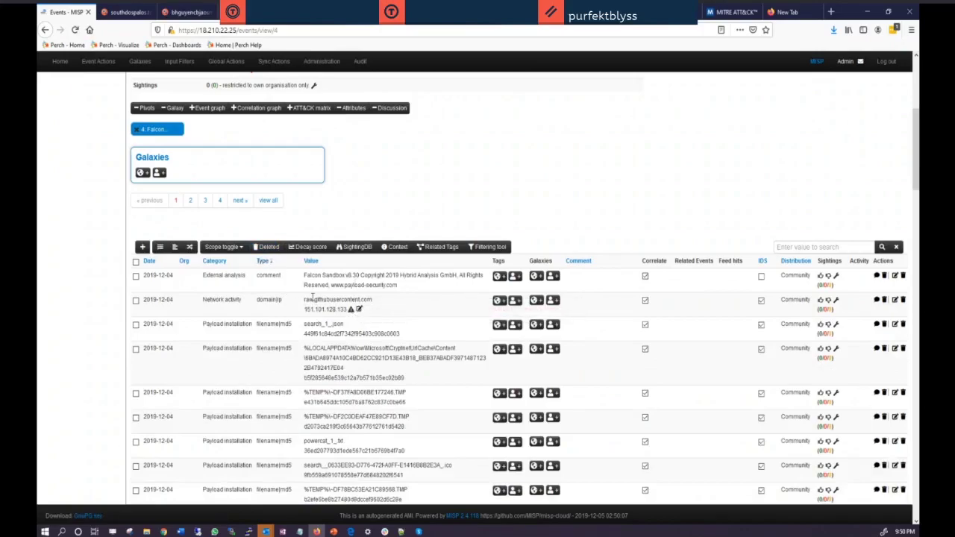
drag(312, 296, 437, 310)
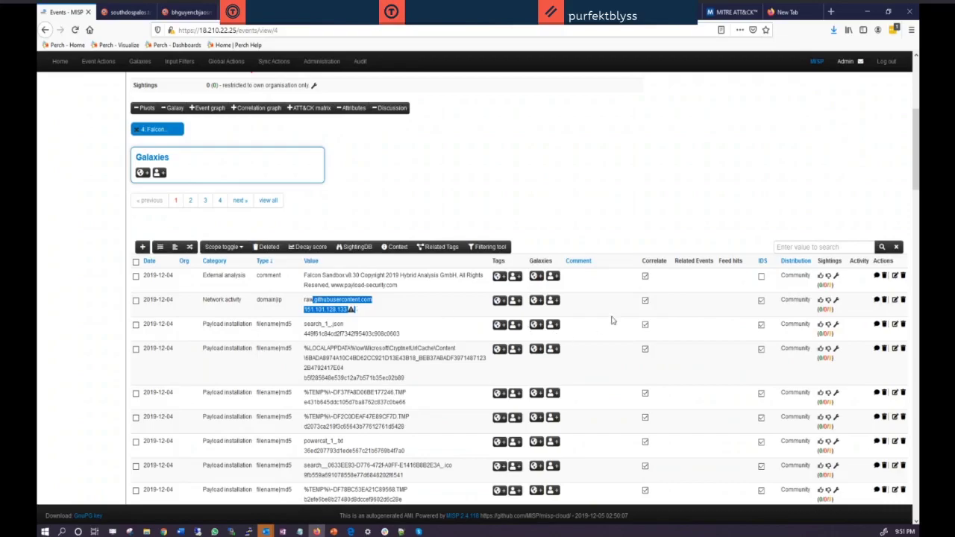
click(761, 301)
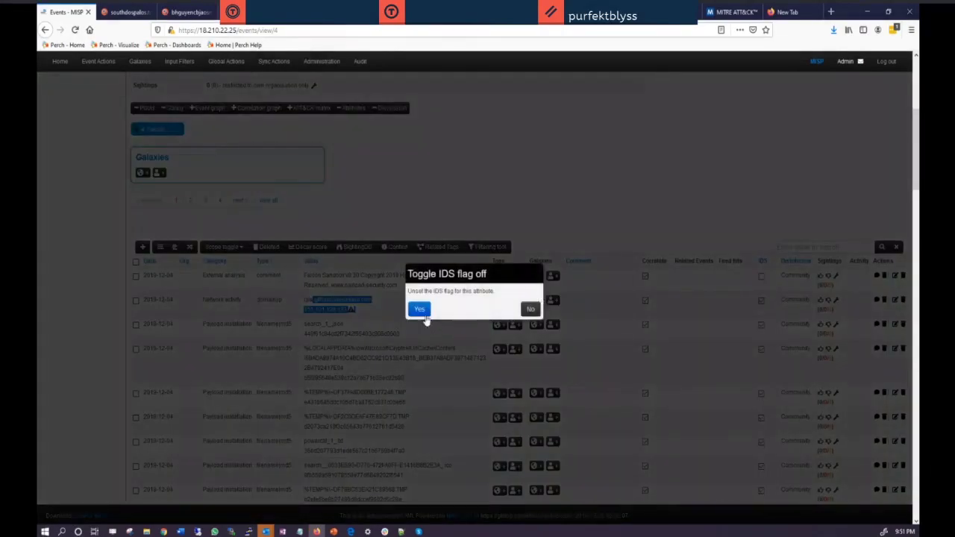
click(425, 312)
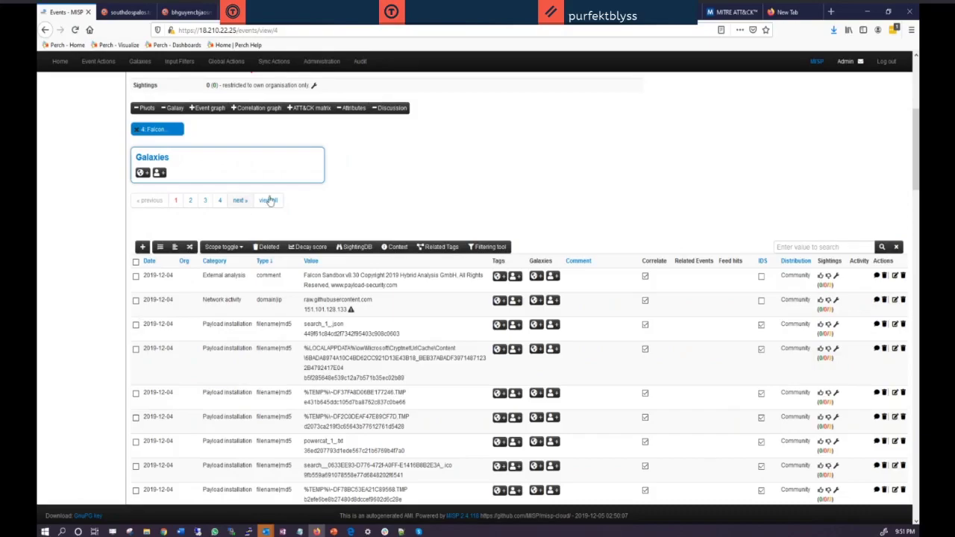
View the correlation graph of the Falcon Sandbox event and return to the event's details
scroll(276, 196, up, 3)
scroll(287, 190, up, 4)
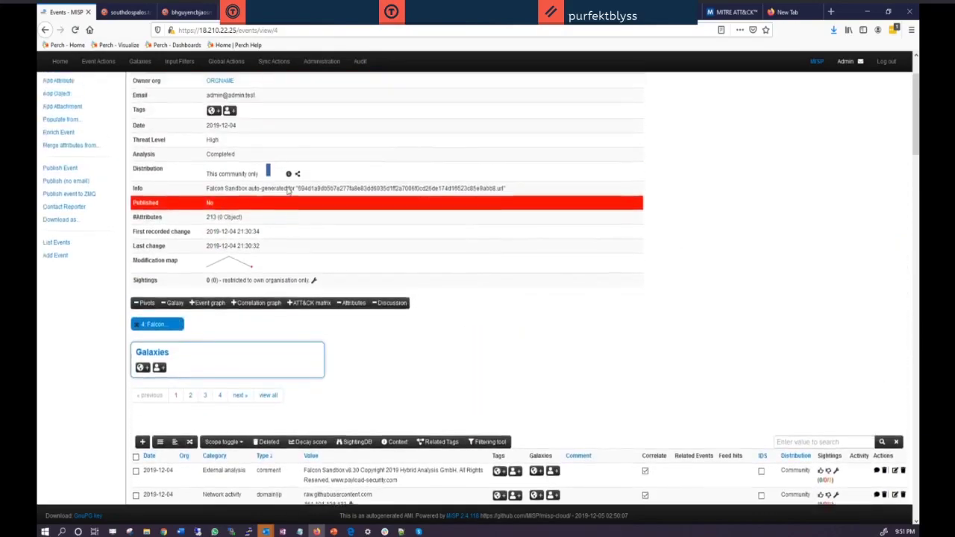
scroll(288, 189, down, 5)
scroll(288, 188, down, 15)
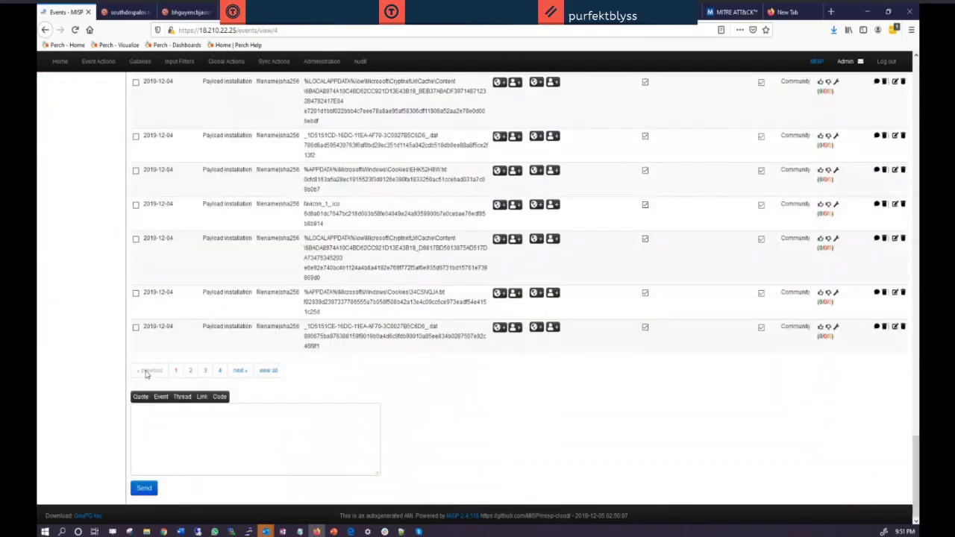
scroll(154, 318, up, 6)
scroll(154, 318, up, 15)
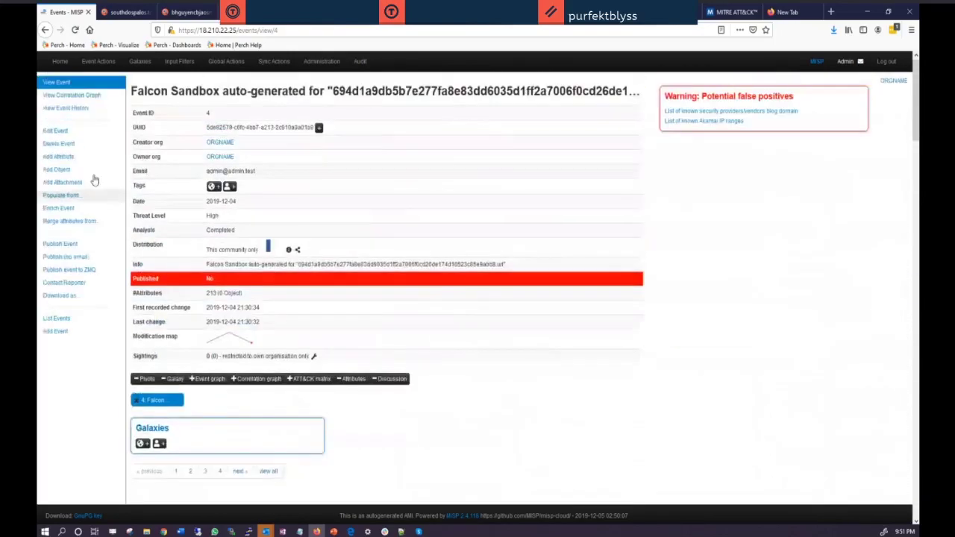
click(59, 95)
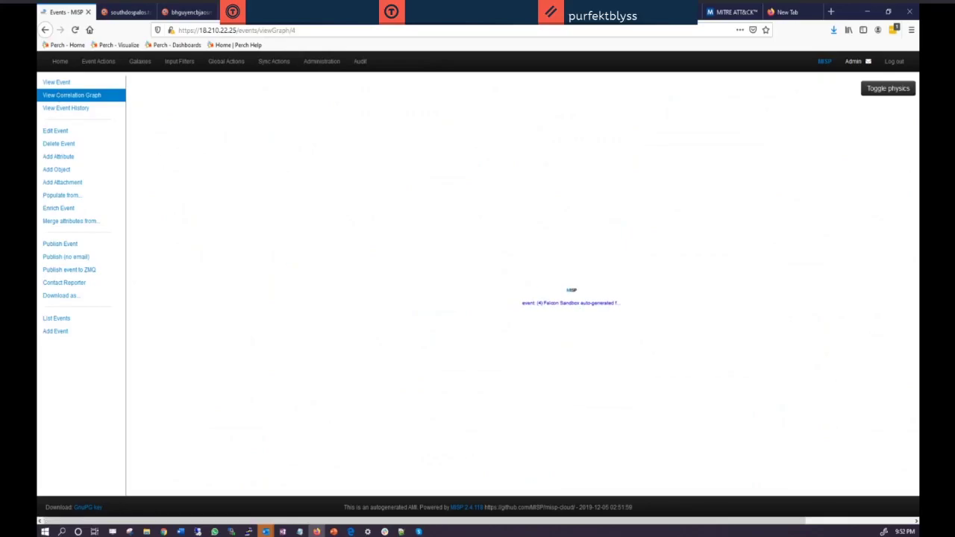
click(47, 30)
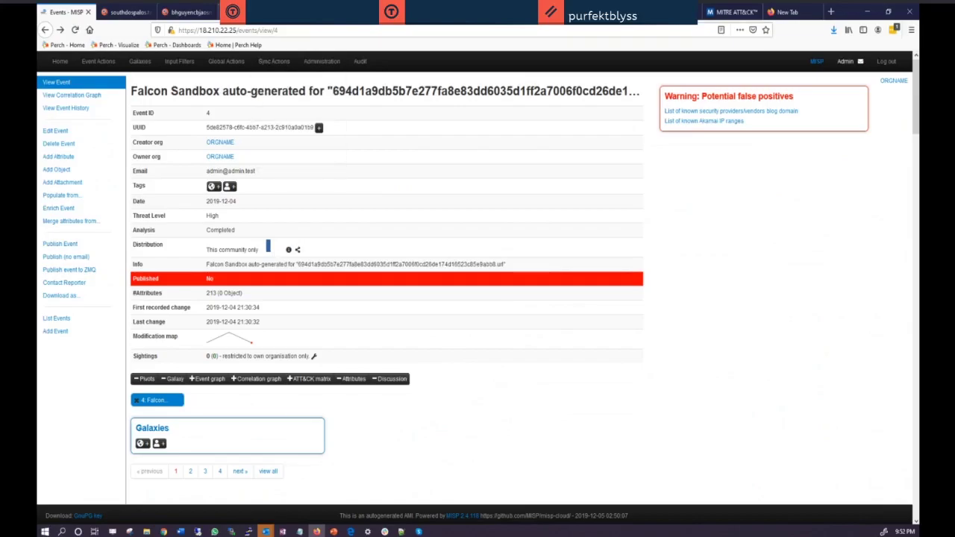
Switch to the SecurityTrails records for 111.90.150.185, go back to the DNS data search page, and return to MISP
click(190, 12)
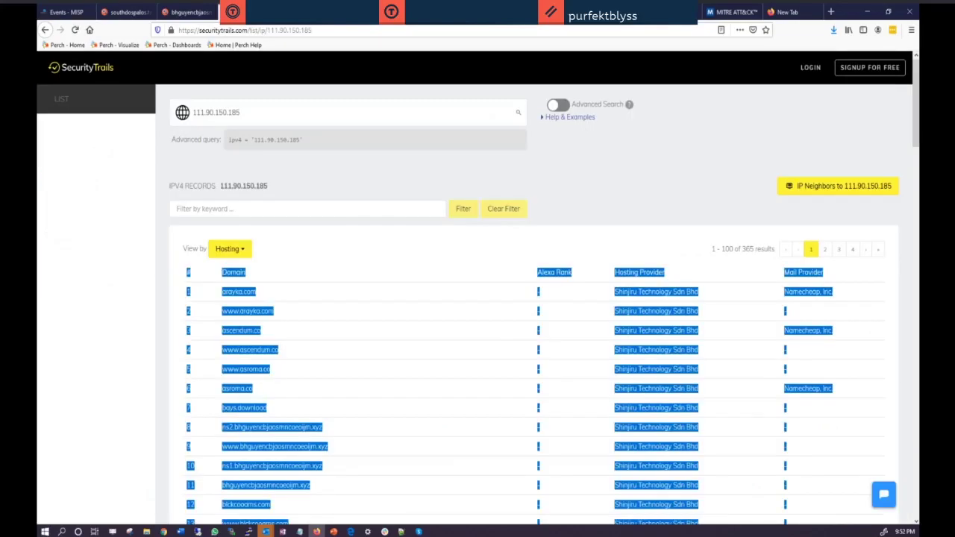
click(45, 31)
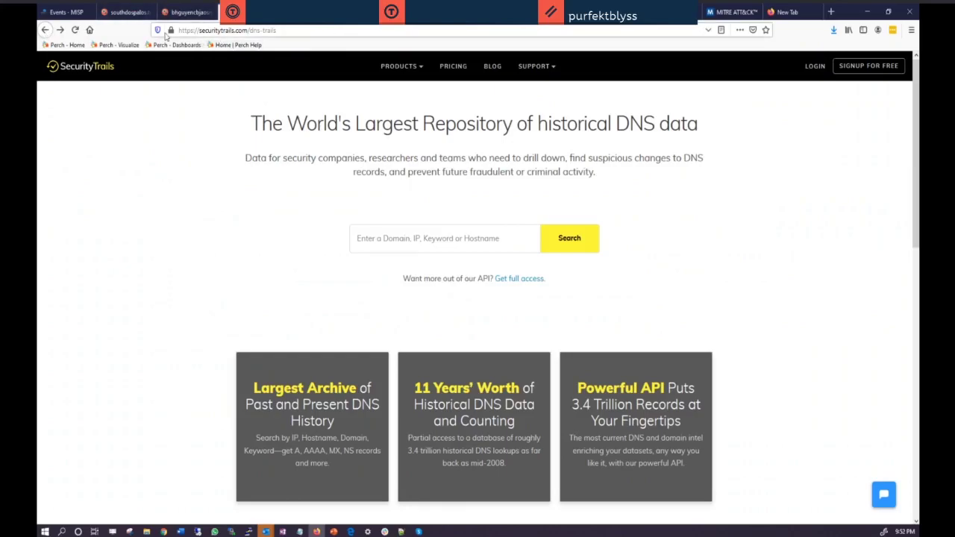
click(85, 14)
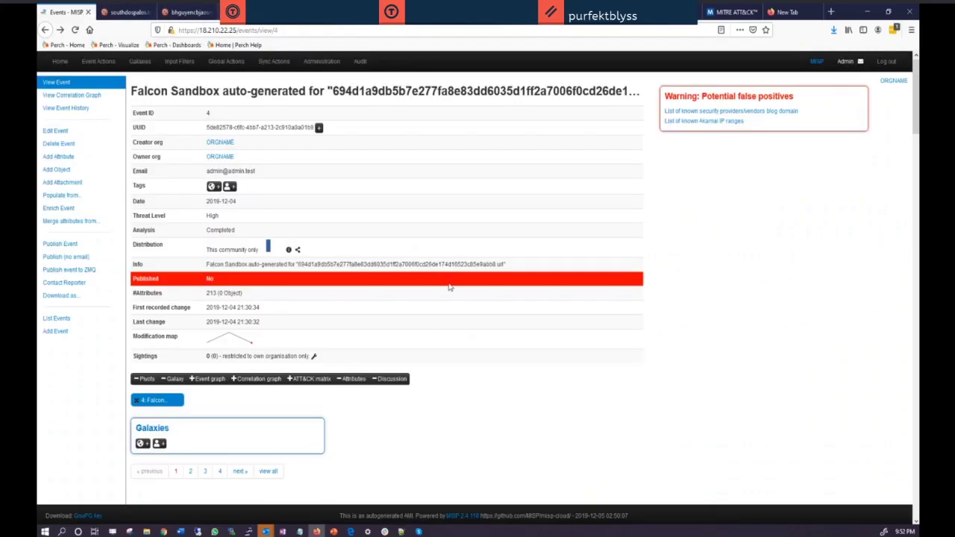
Open the O365 Phish event from the events list and inspect its node in the correlation graph
click(46, 30)
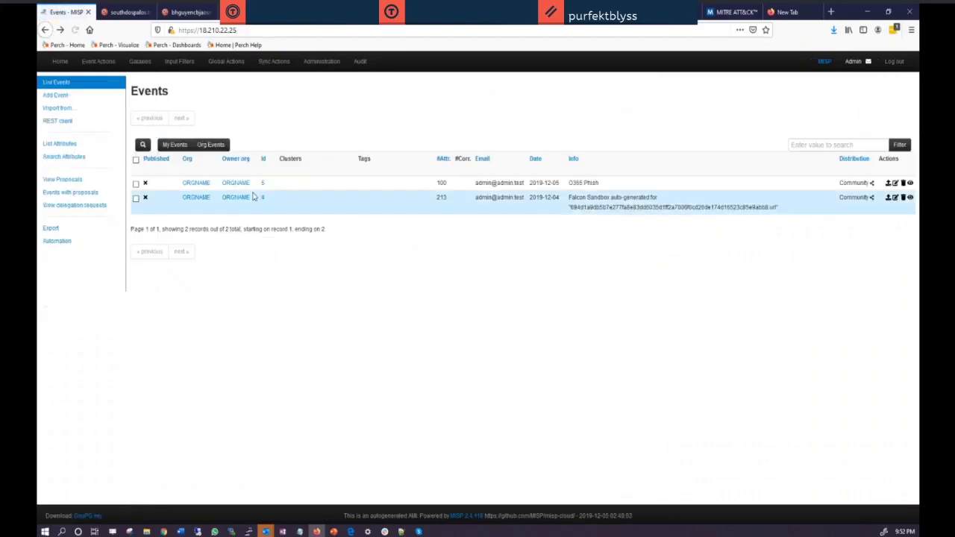
click(909, 183)
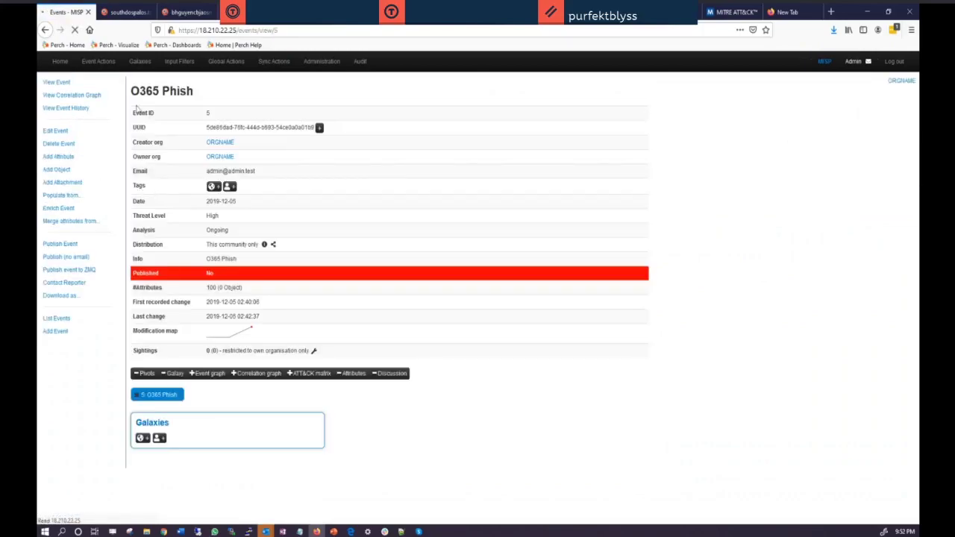
click(88, 99)
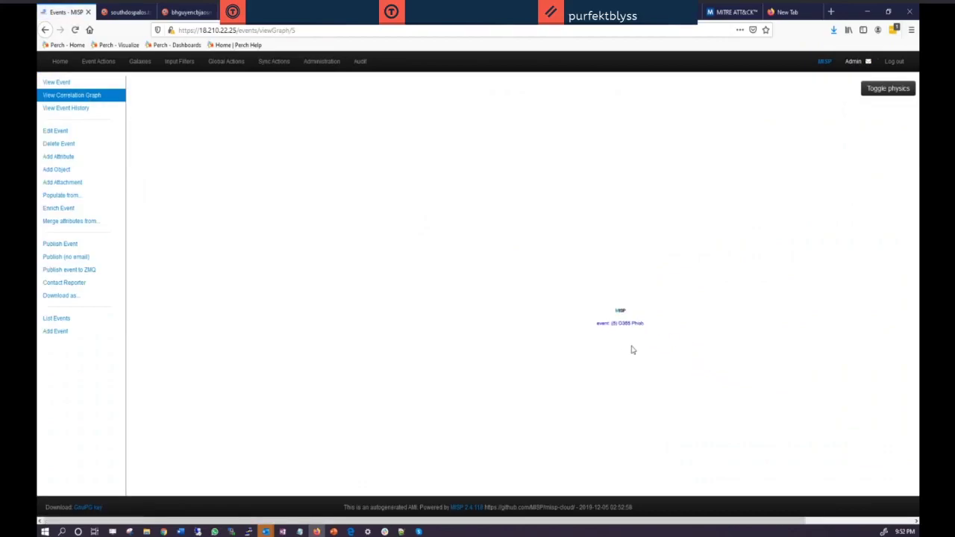
mouse_move(621, 312)
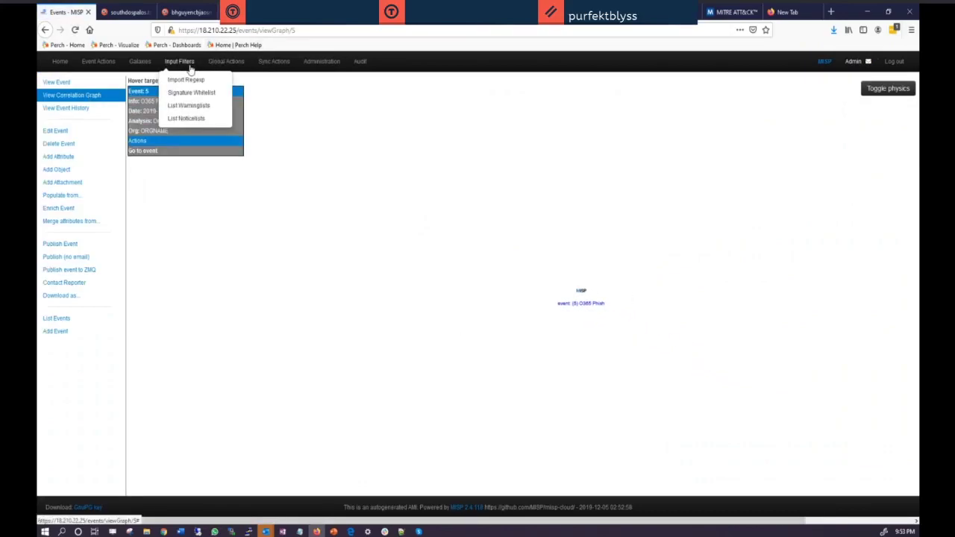
Open the MISP feeds list and enable all feeds on its first page, confirming the change
mouse_move(229, 64)
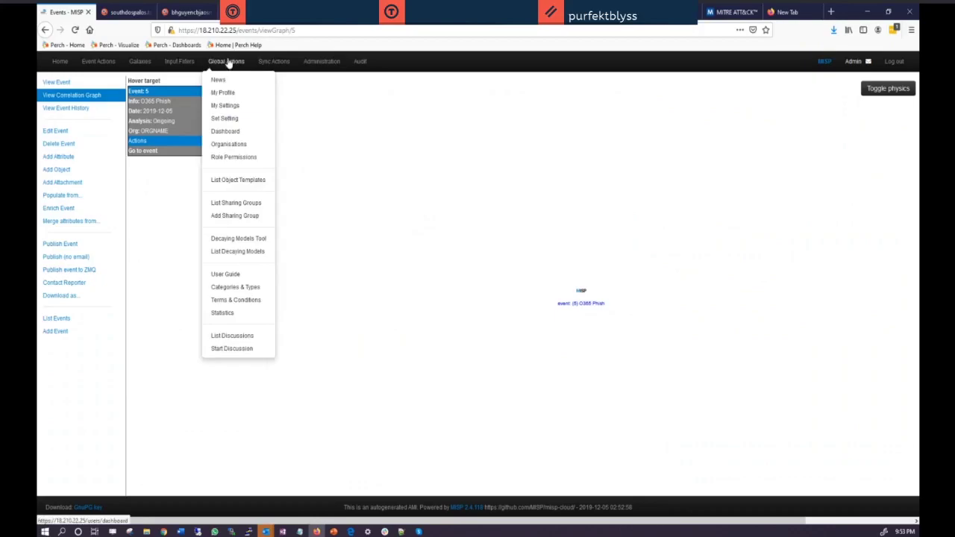
mouse_move(263, 66)
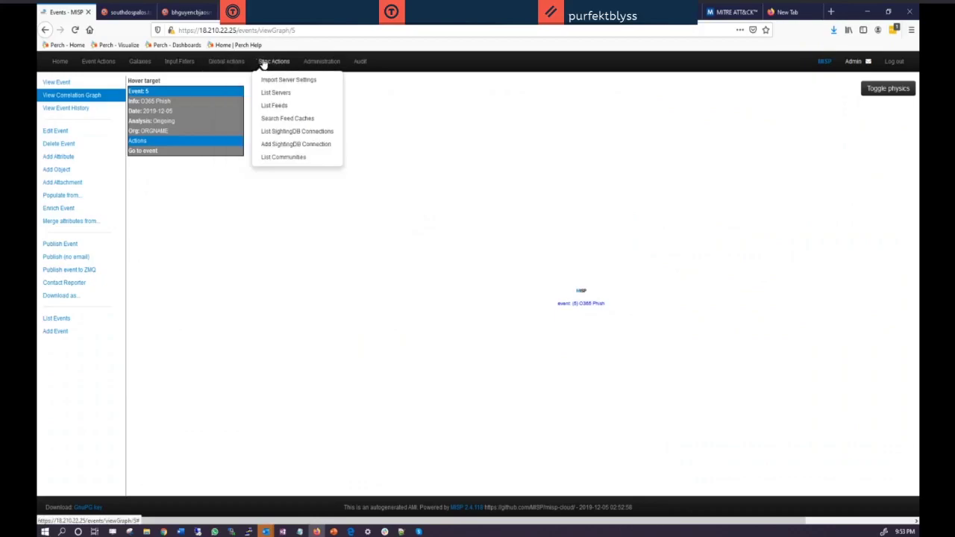
click(273, 106)
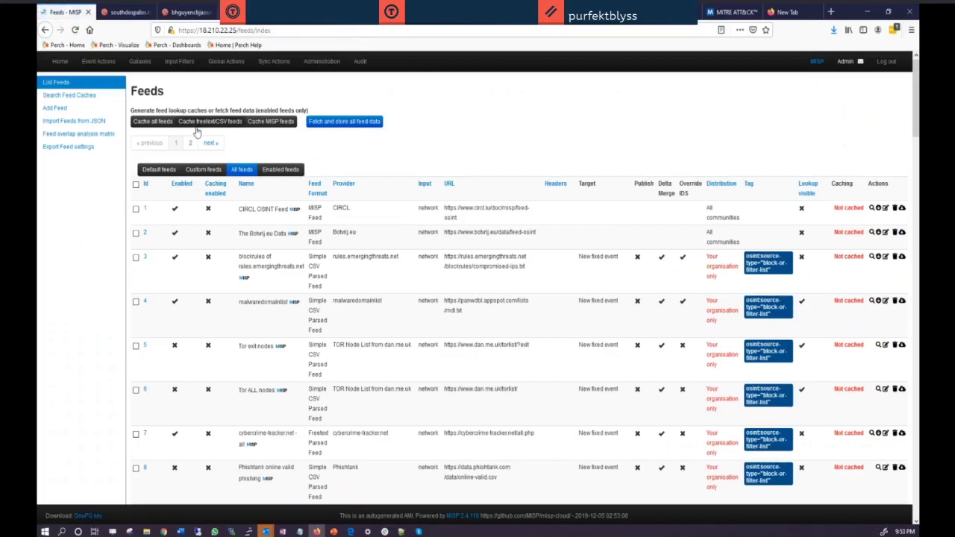
click(135, 185)
scroll(291, 452, down, 3)
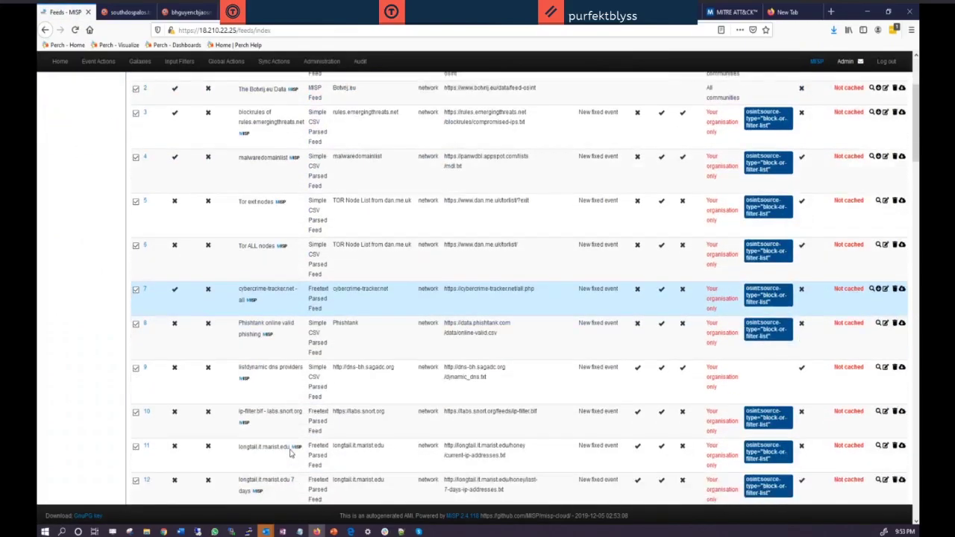
scroll(290, 452, down, 10)
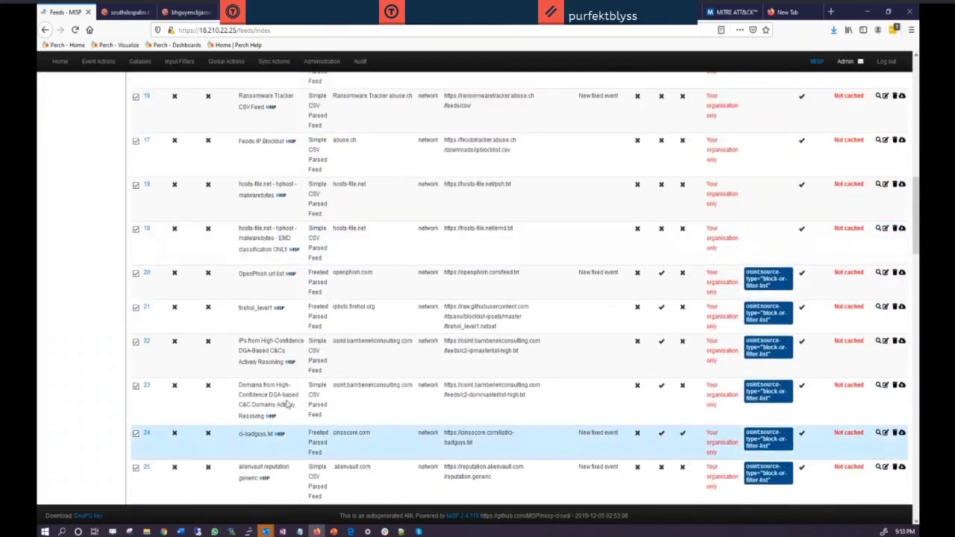
scroll(287, 403, up, 15)
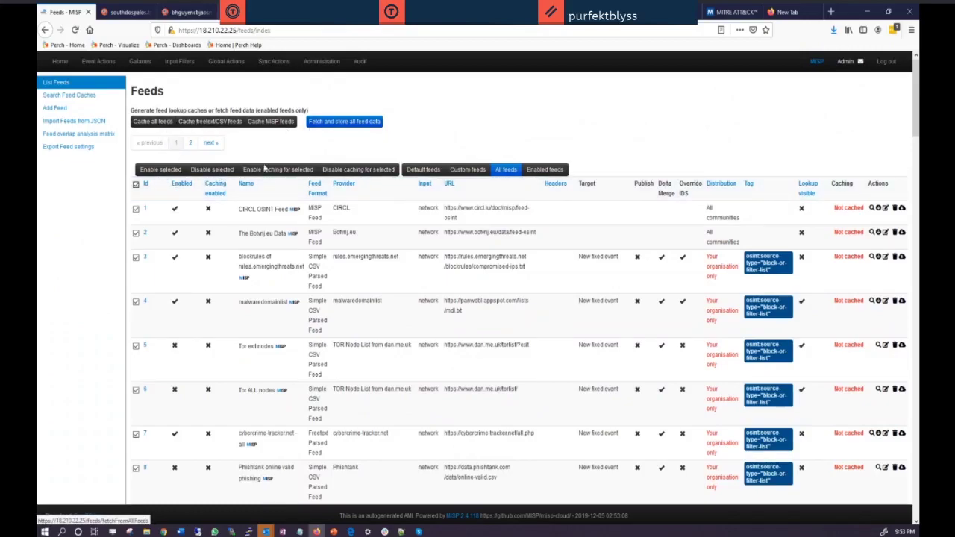
click(161, 170)
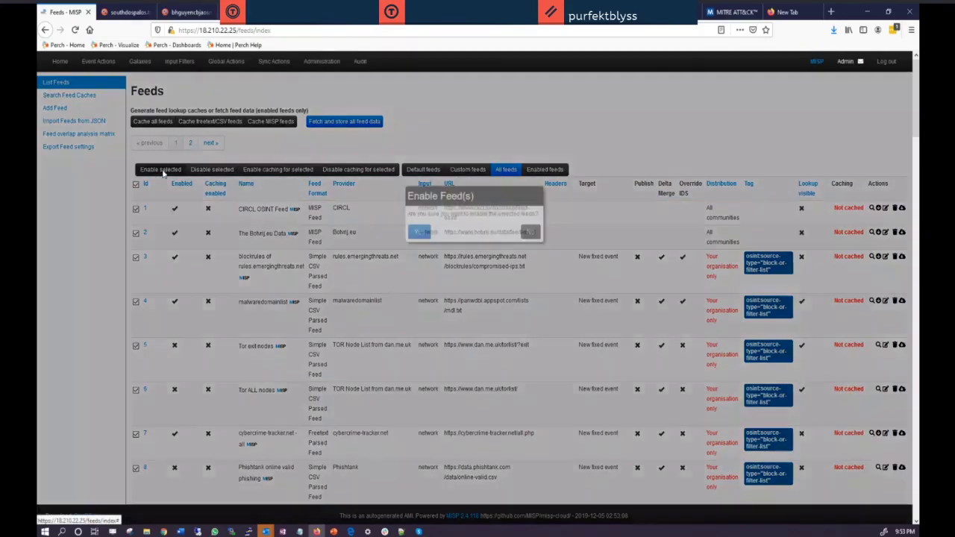
click(419, 231)
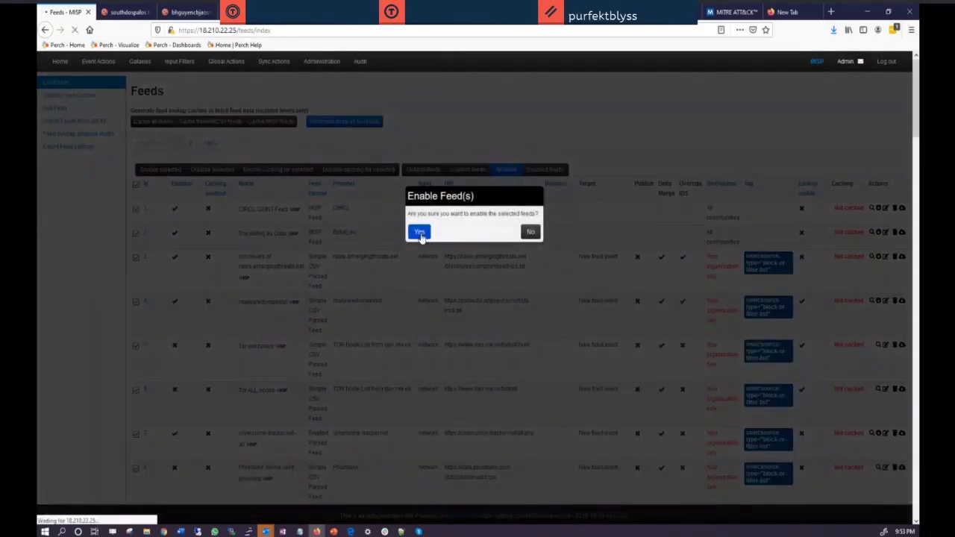